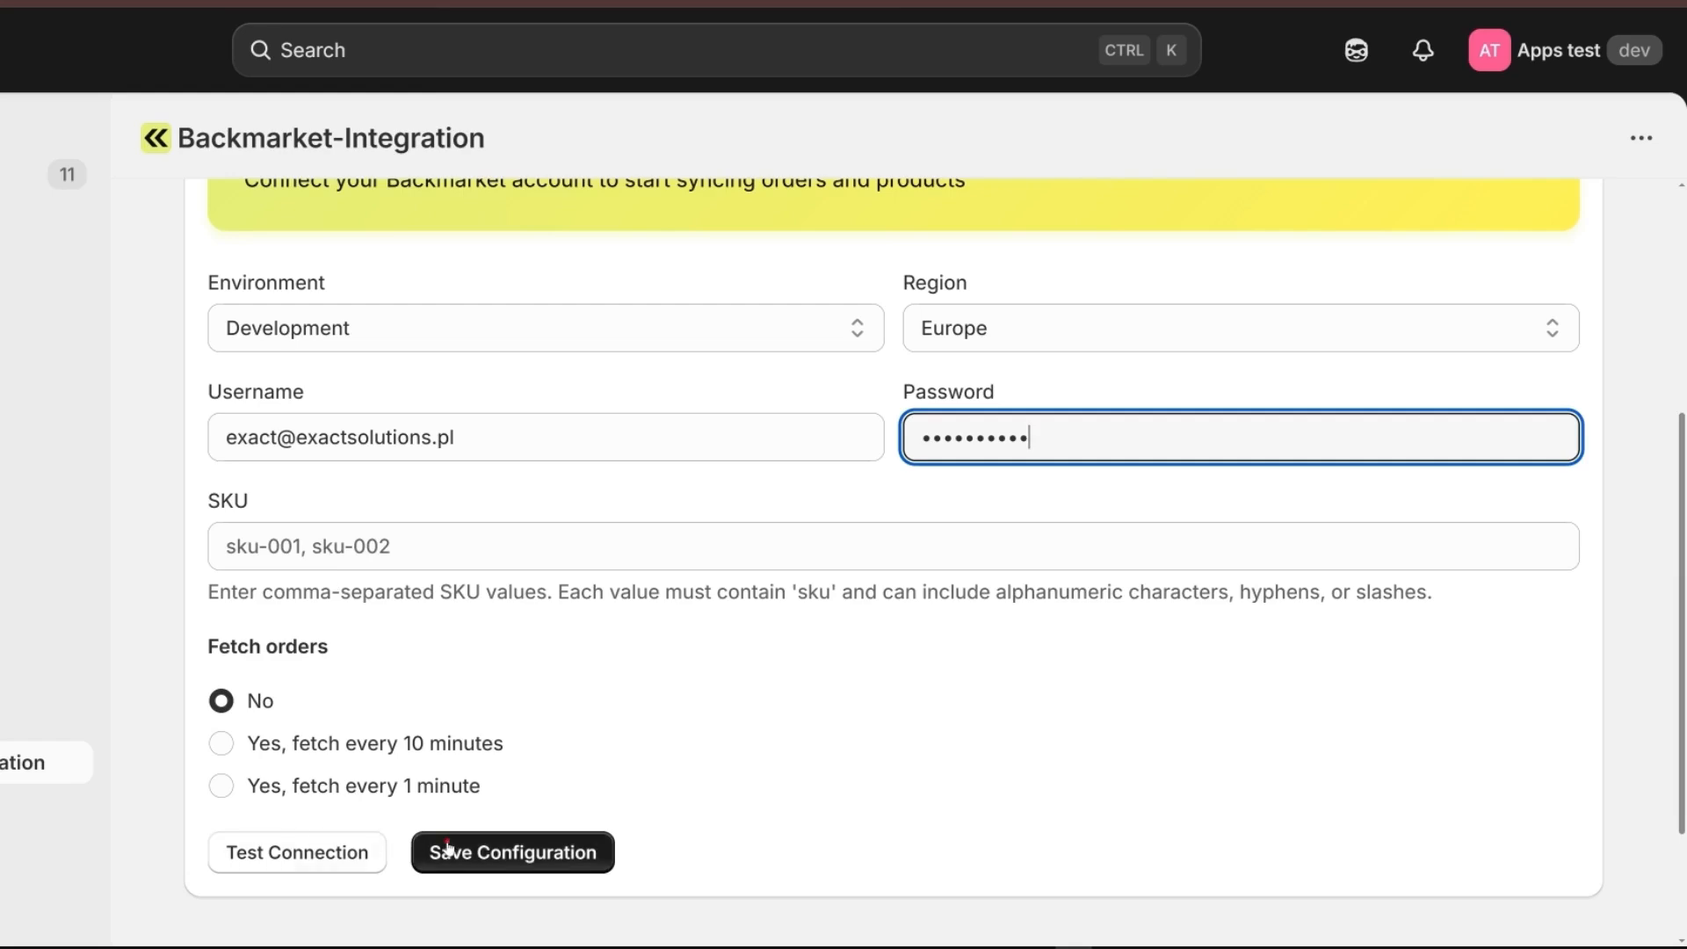
Set Backmarket order fetching to every 1 minute and save the configuration.
click(544, 851)
scroll(580, 790, down, 7)
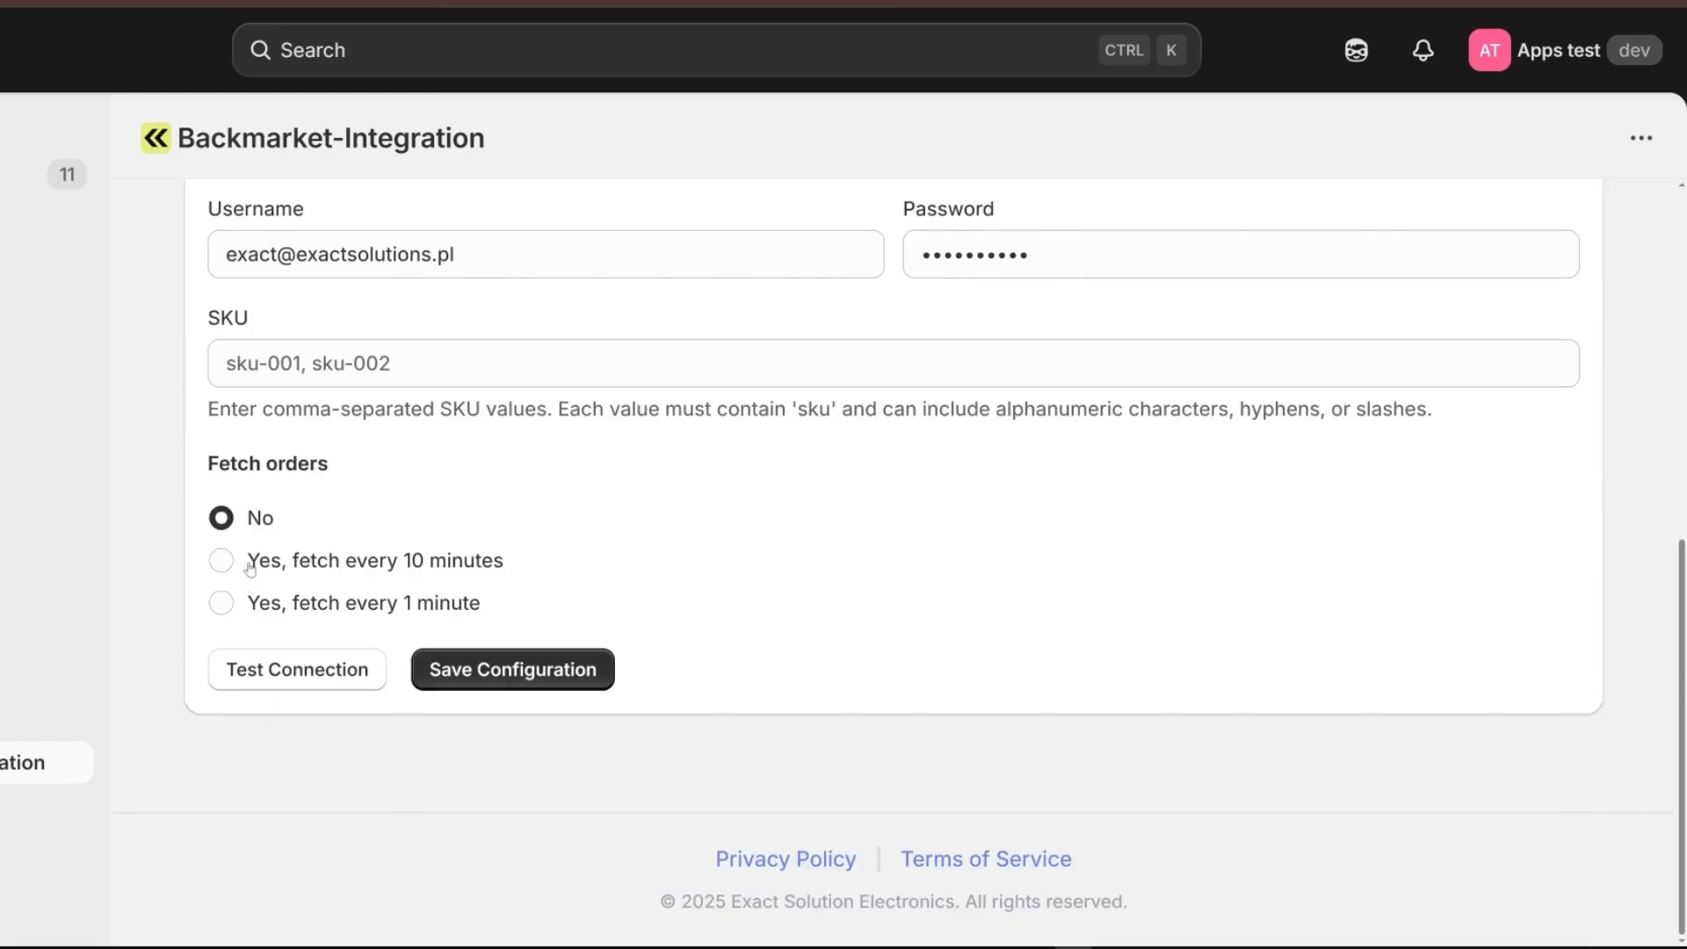
click(218, 599)
click(515, 671)
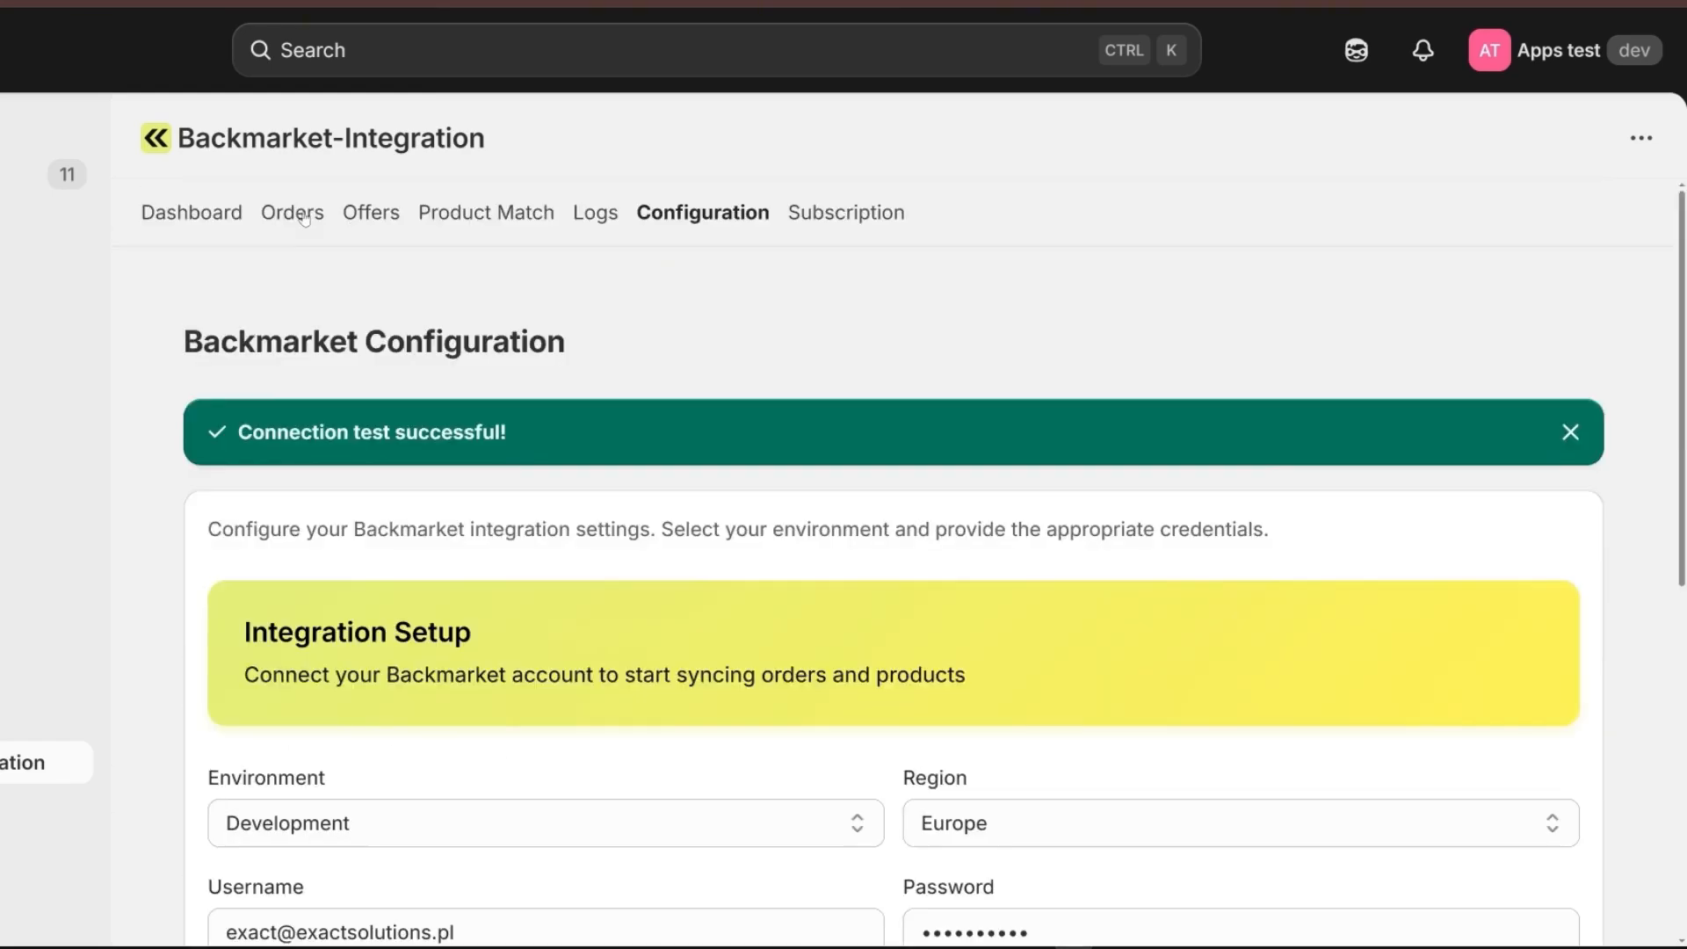
Sync the orders from Backmarket and look through the synced order list.
click(304, 212)
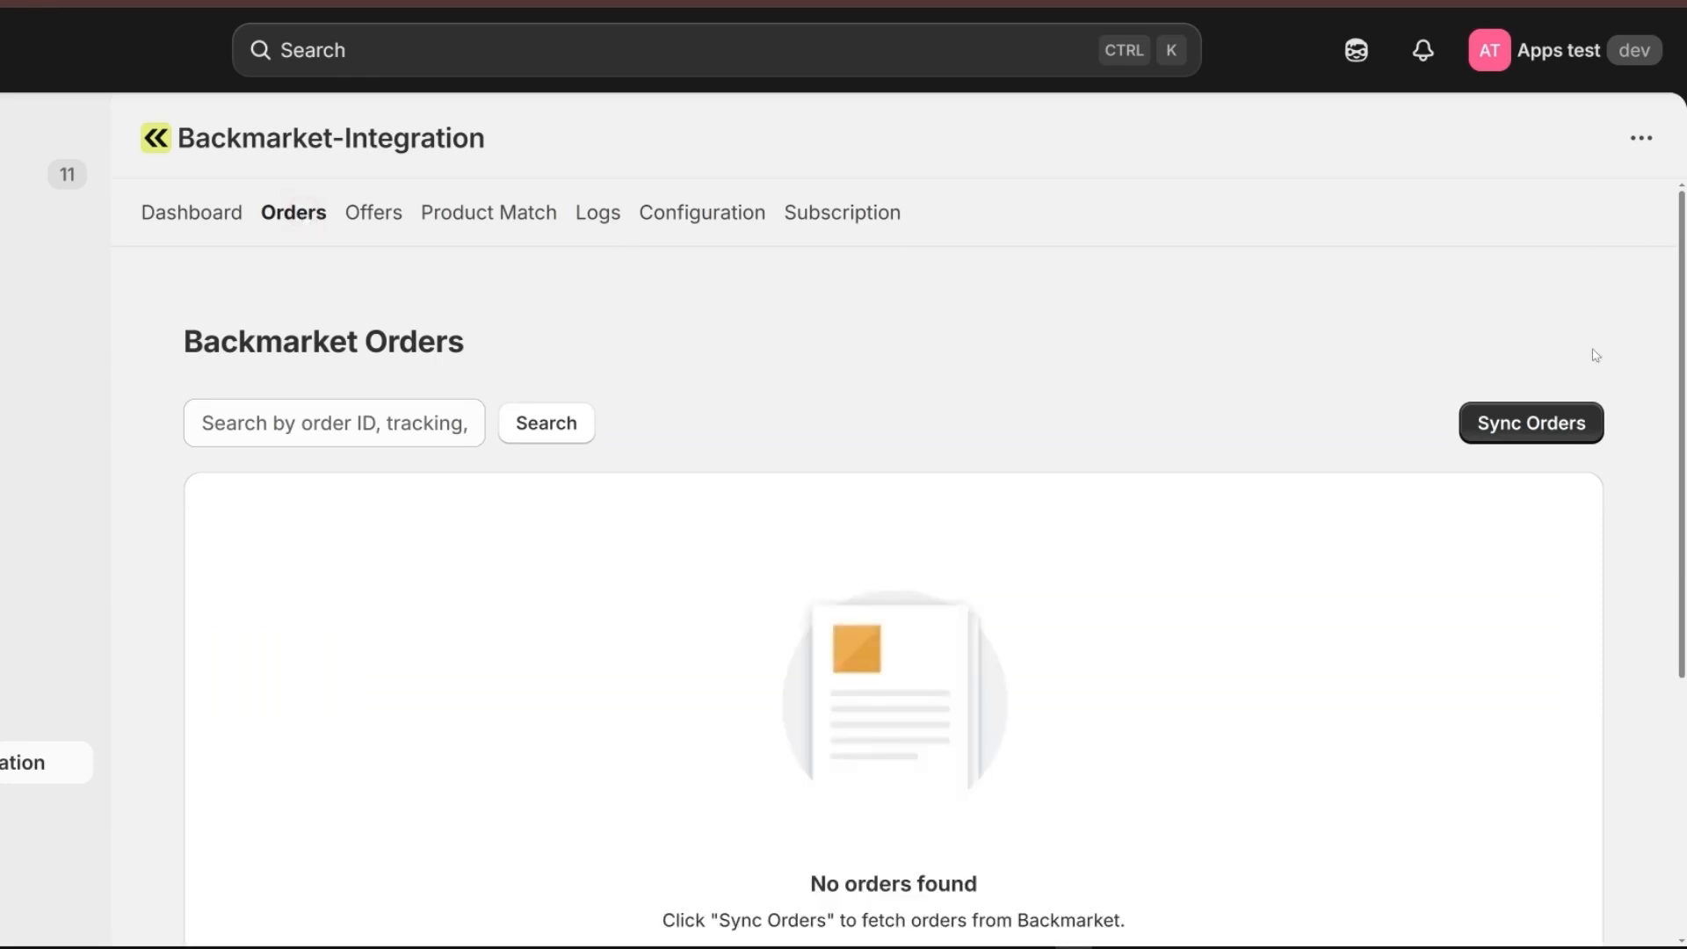
click(1548, 423)
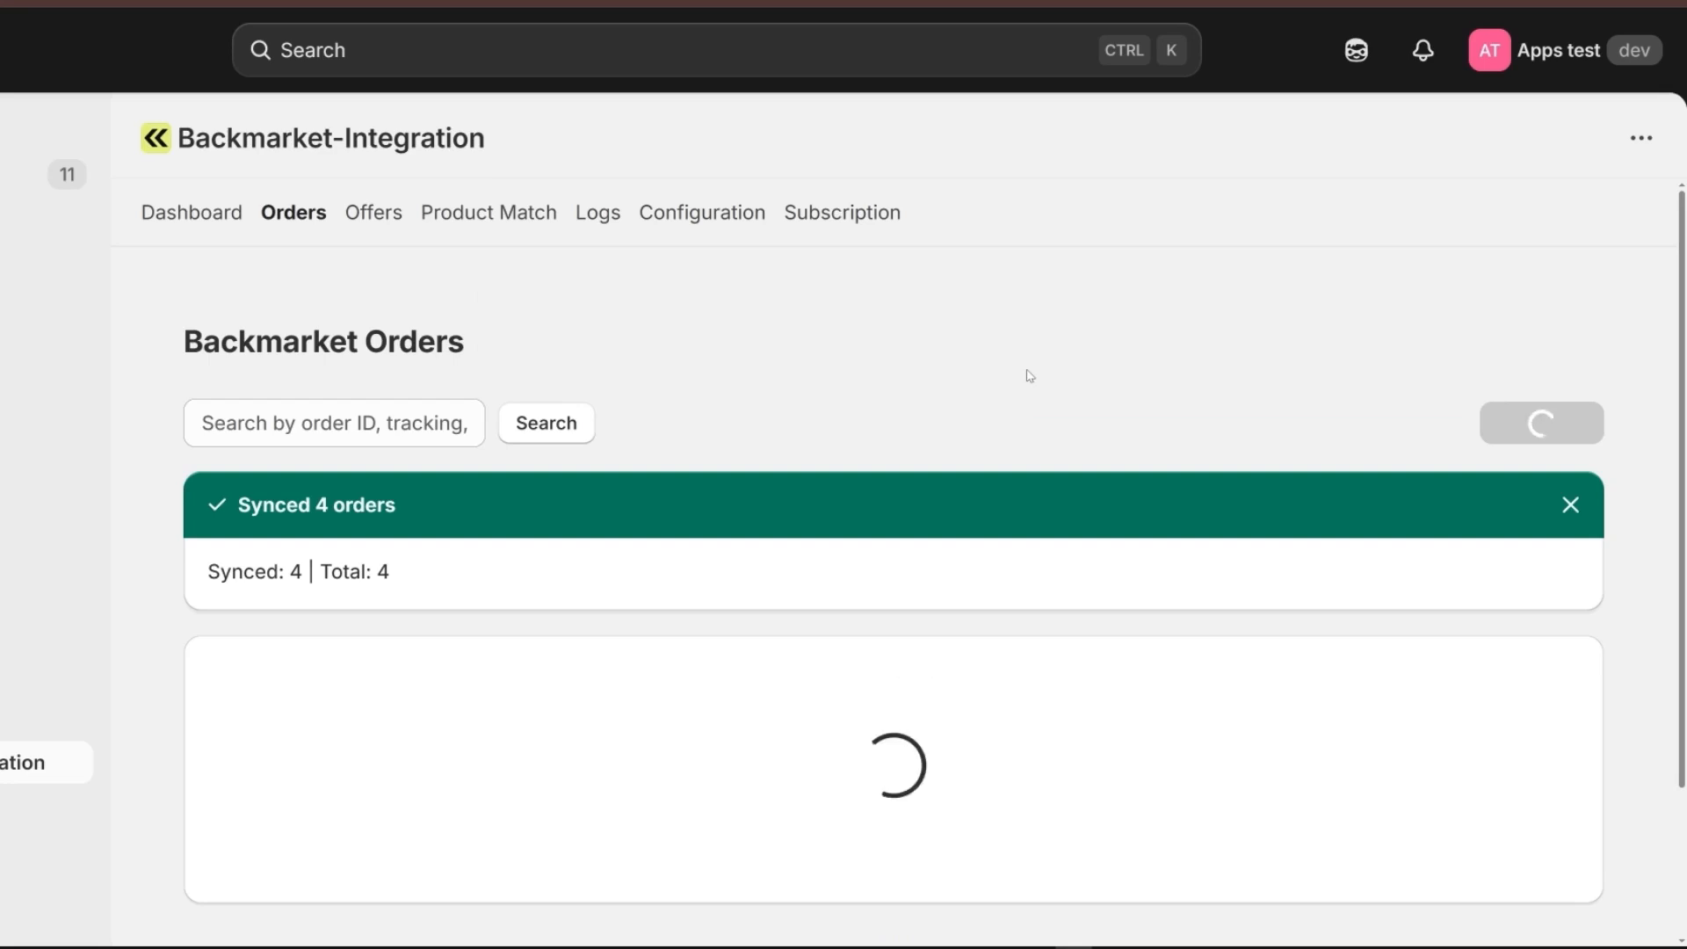
scroll(1030, 376, down, 5)
scroll(954, 438, up, 3)
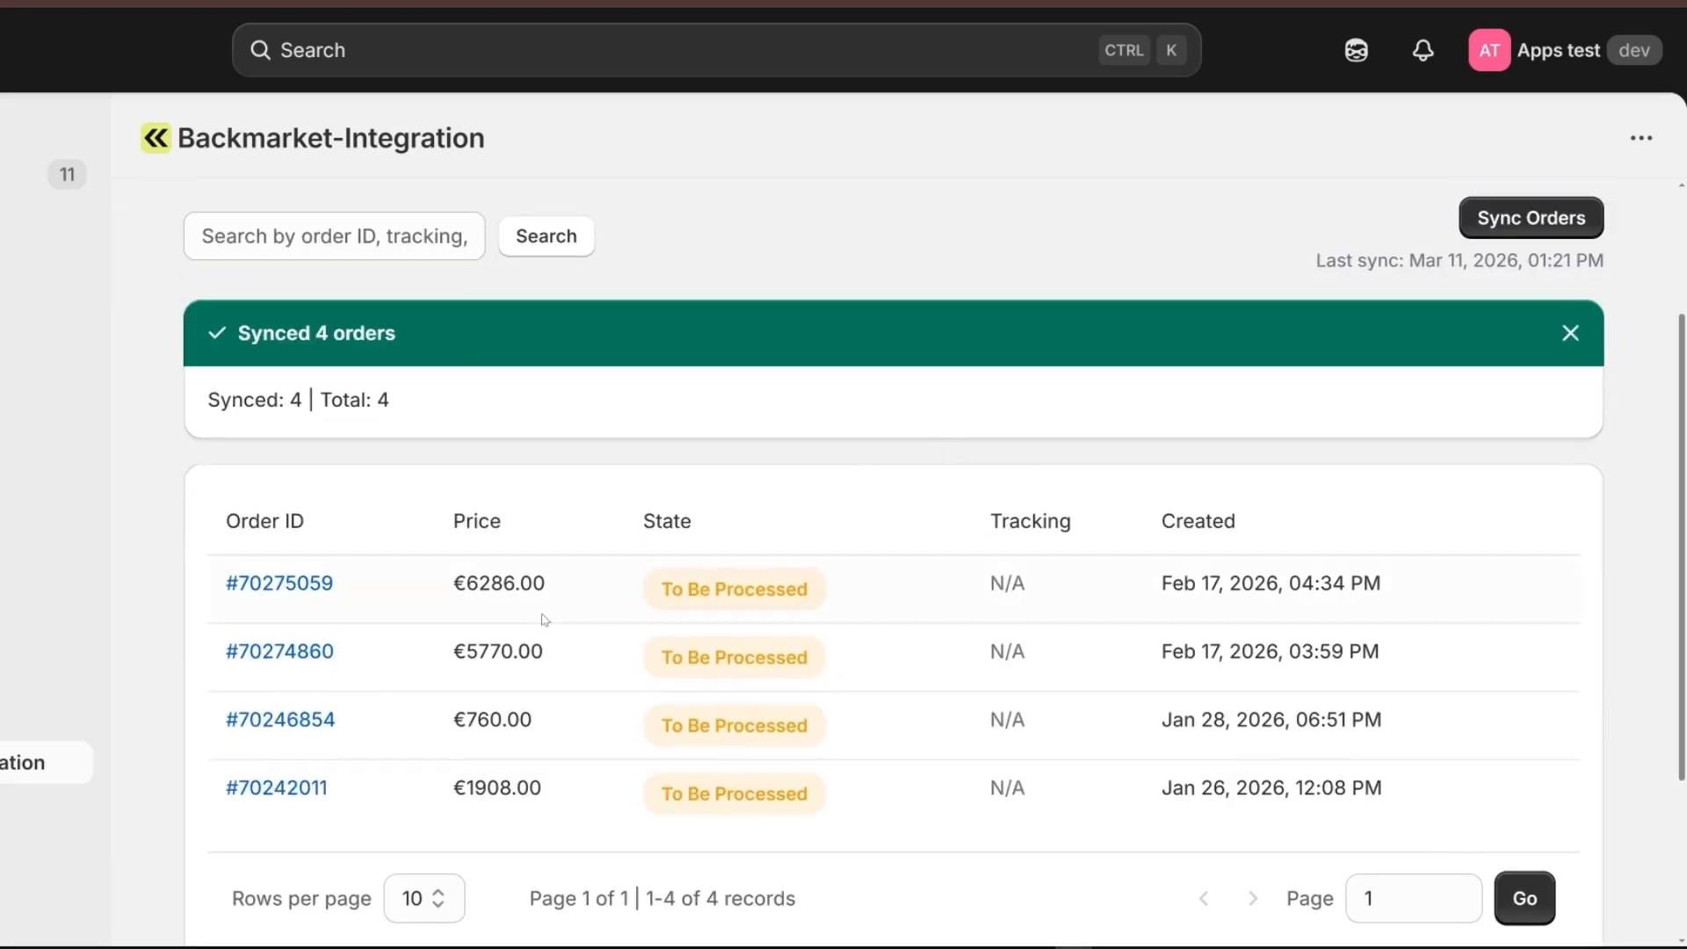
scroll(369, 377, down, 2)
scroll(431, 342, up, 3)
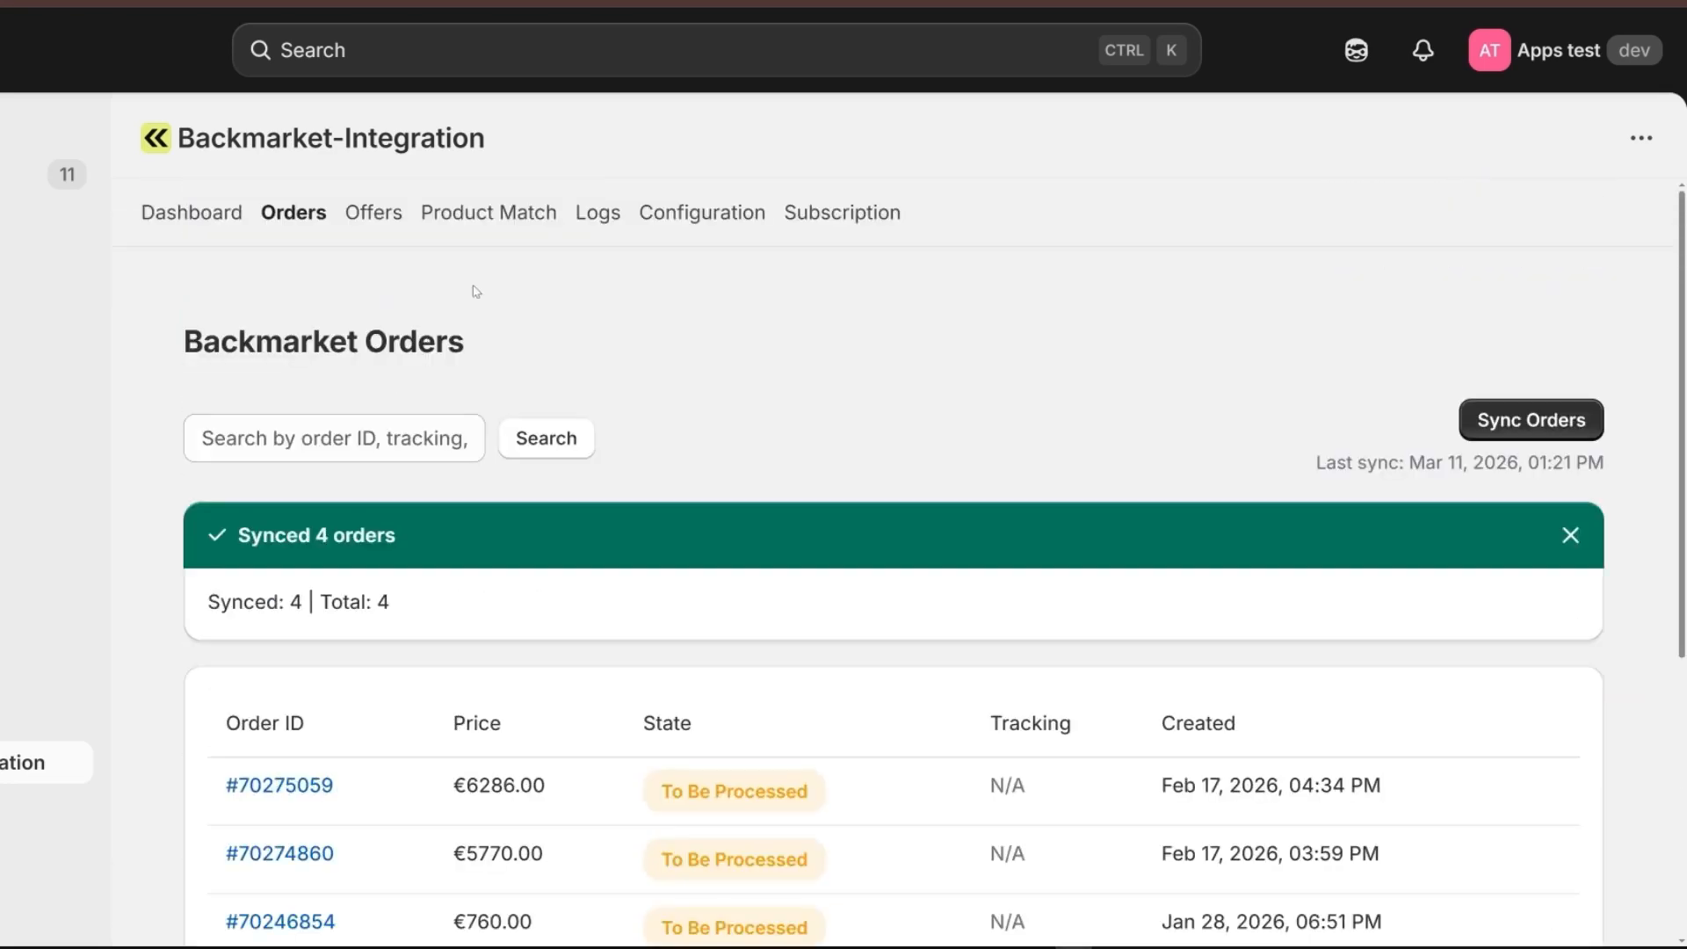
View the integration's dashboard and read its welcome banner.
click(185, 224)
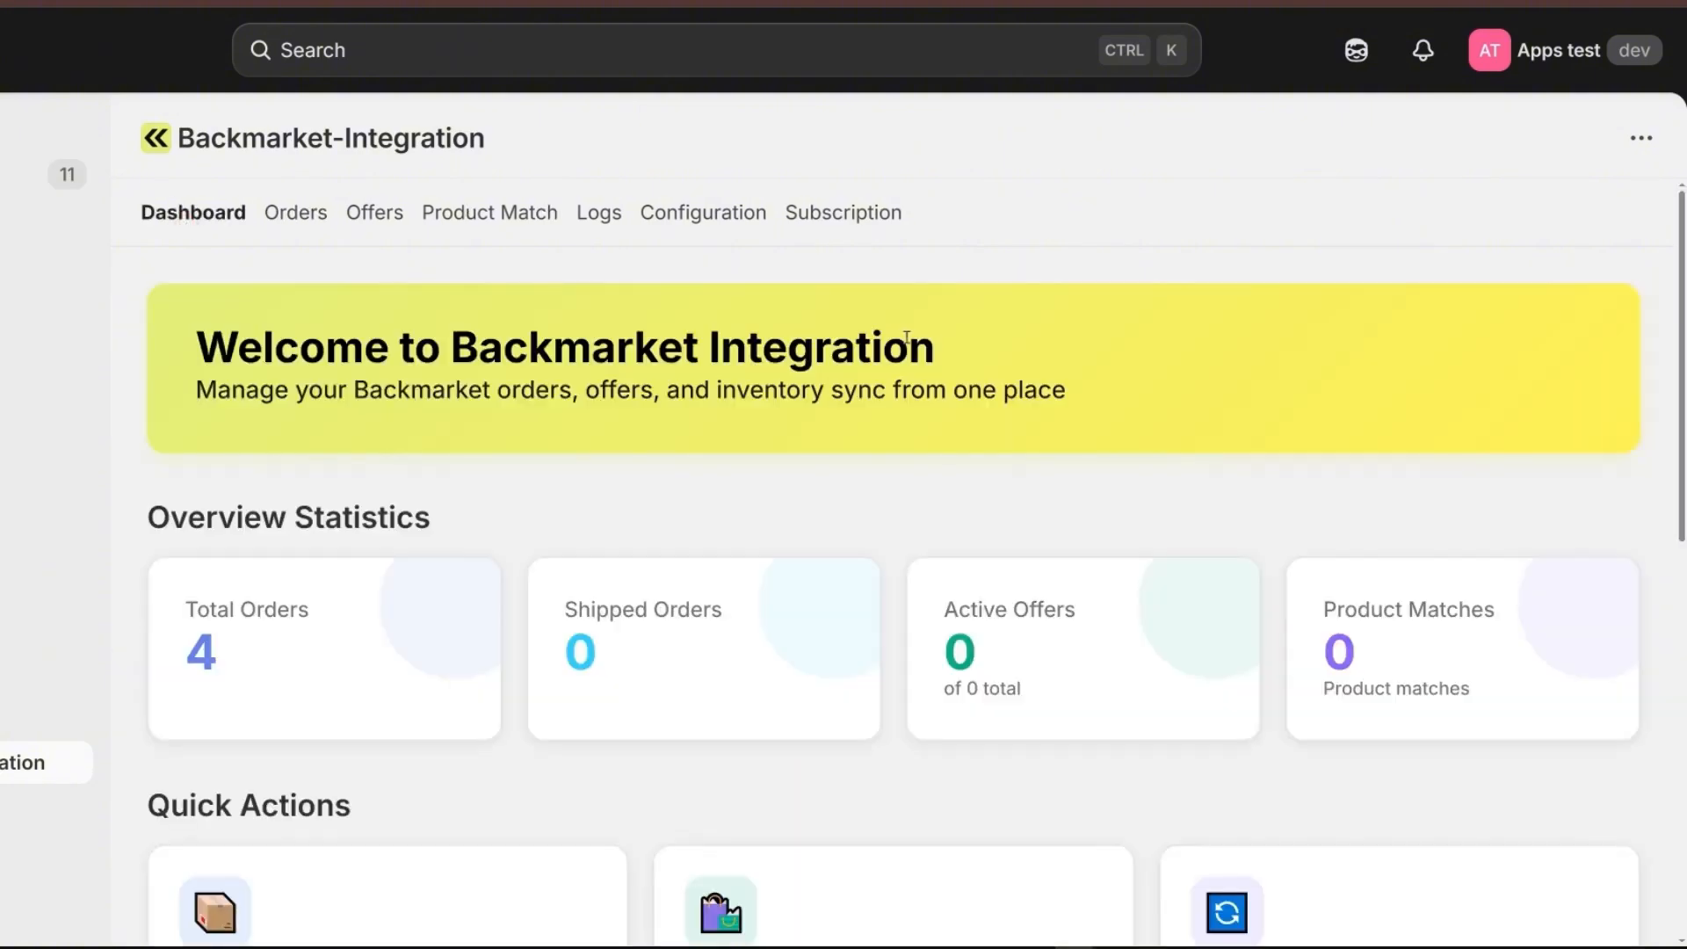
drag(939, 350, 189, 351)
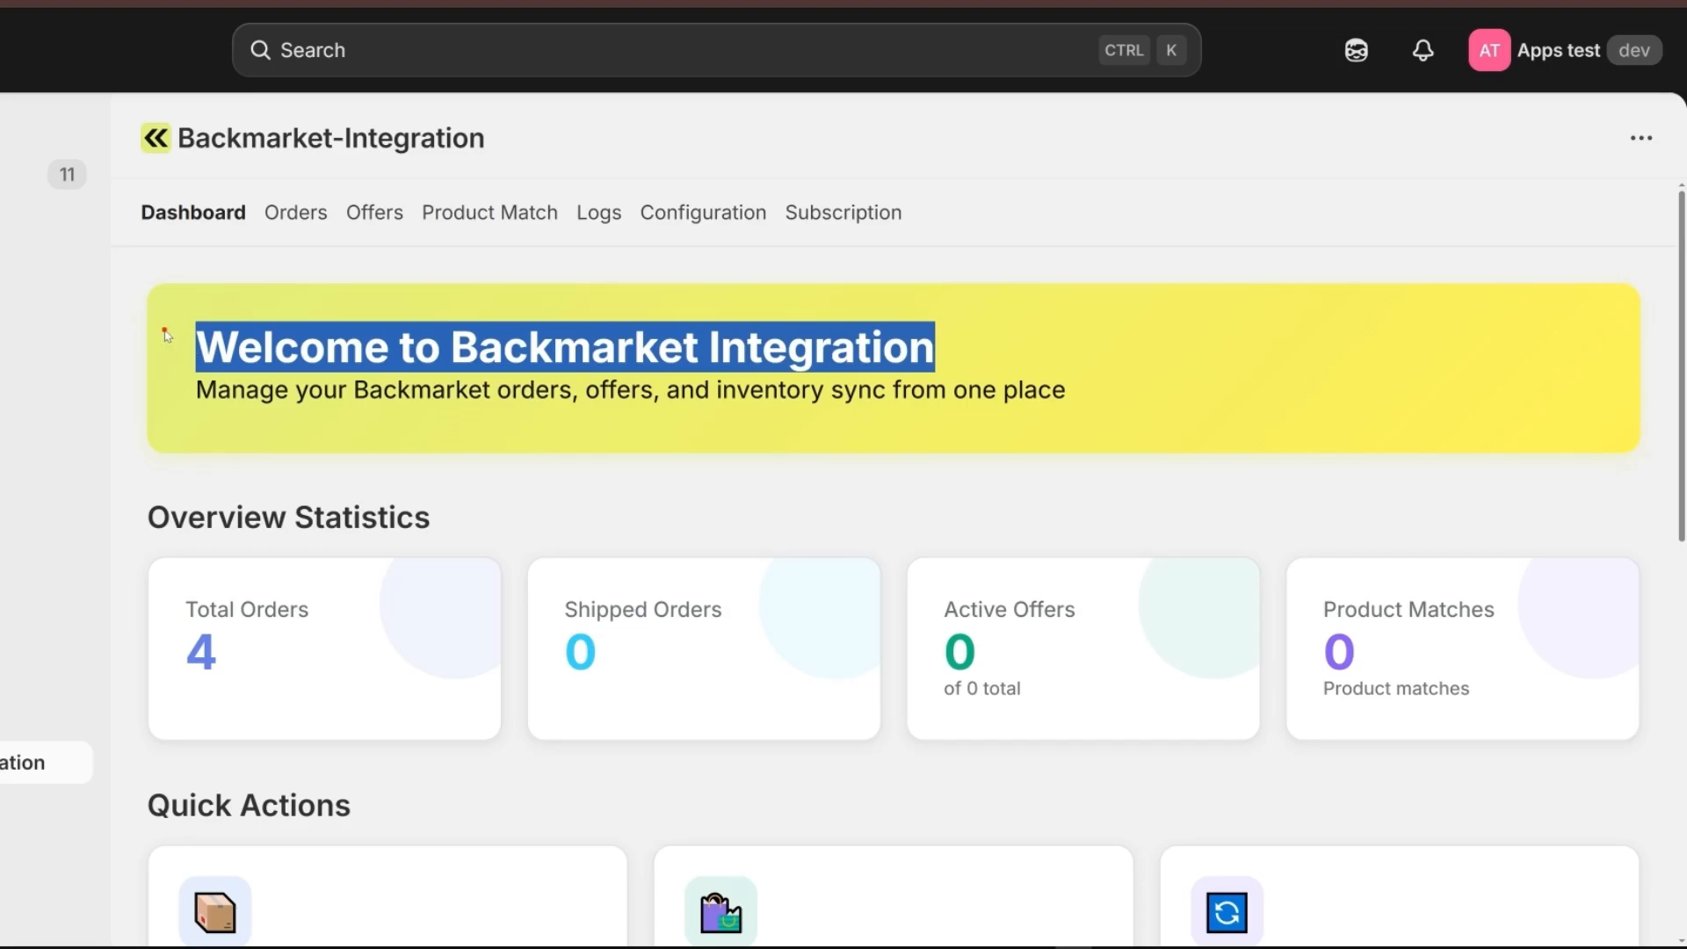
click(167, 336)
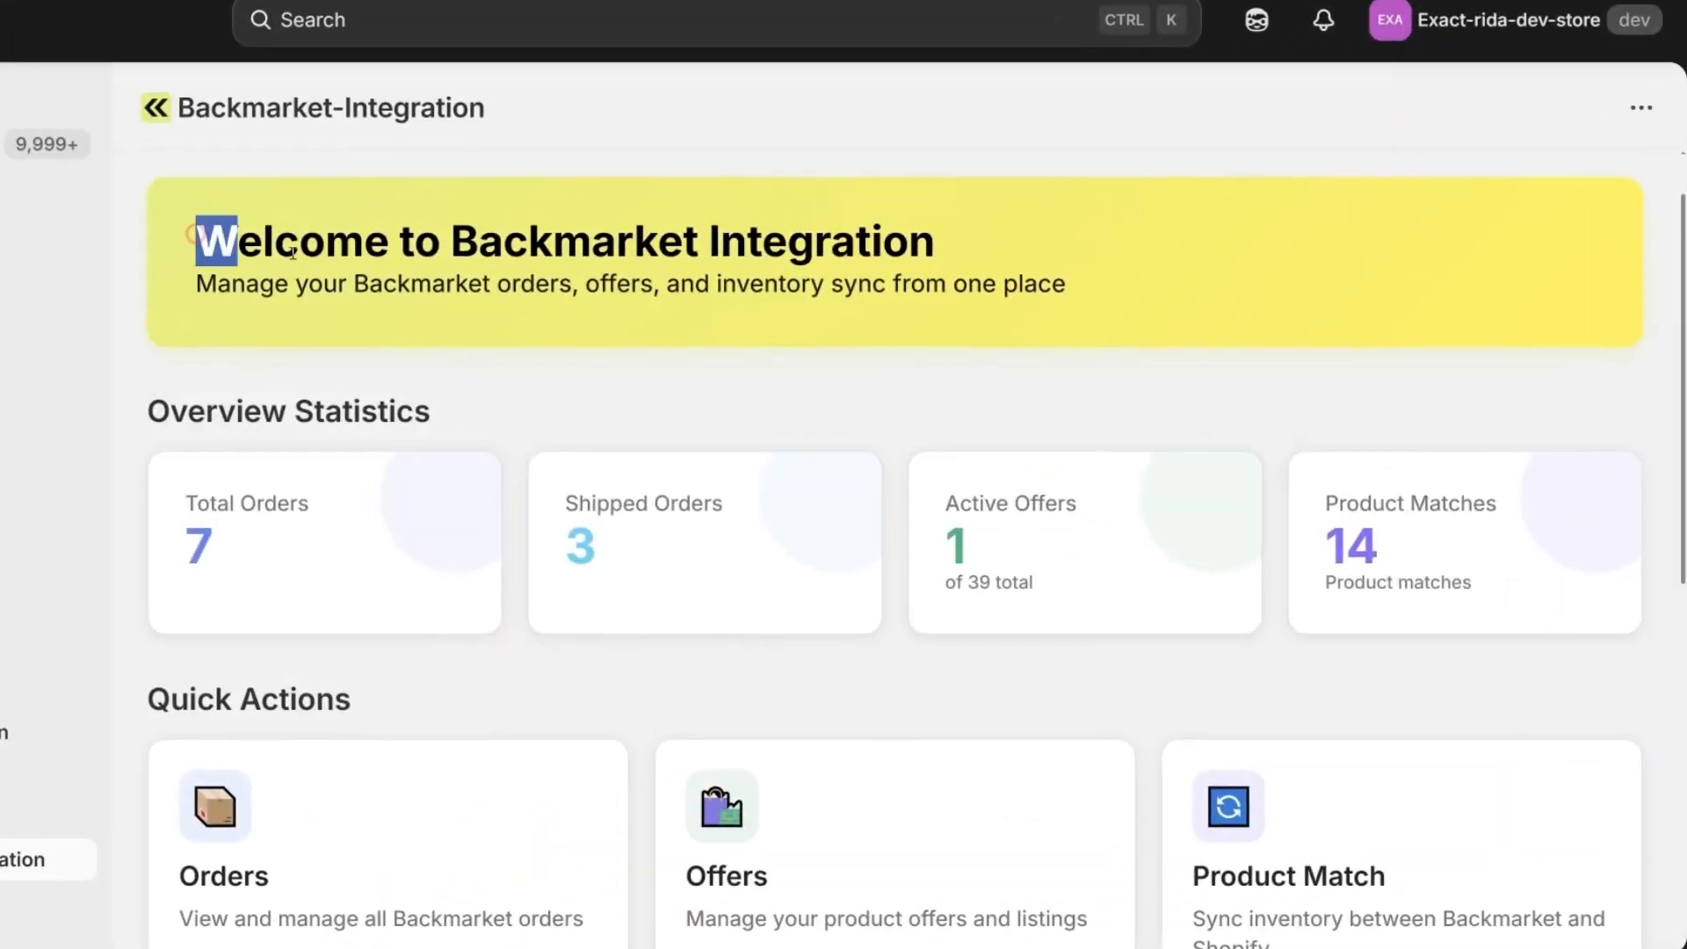
drag(293, 253, 1118, 290)
click(975, 392)
scroll(448, 530, down, 3)
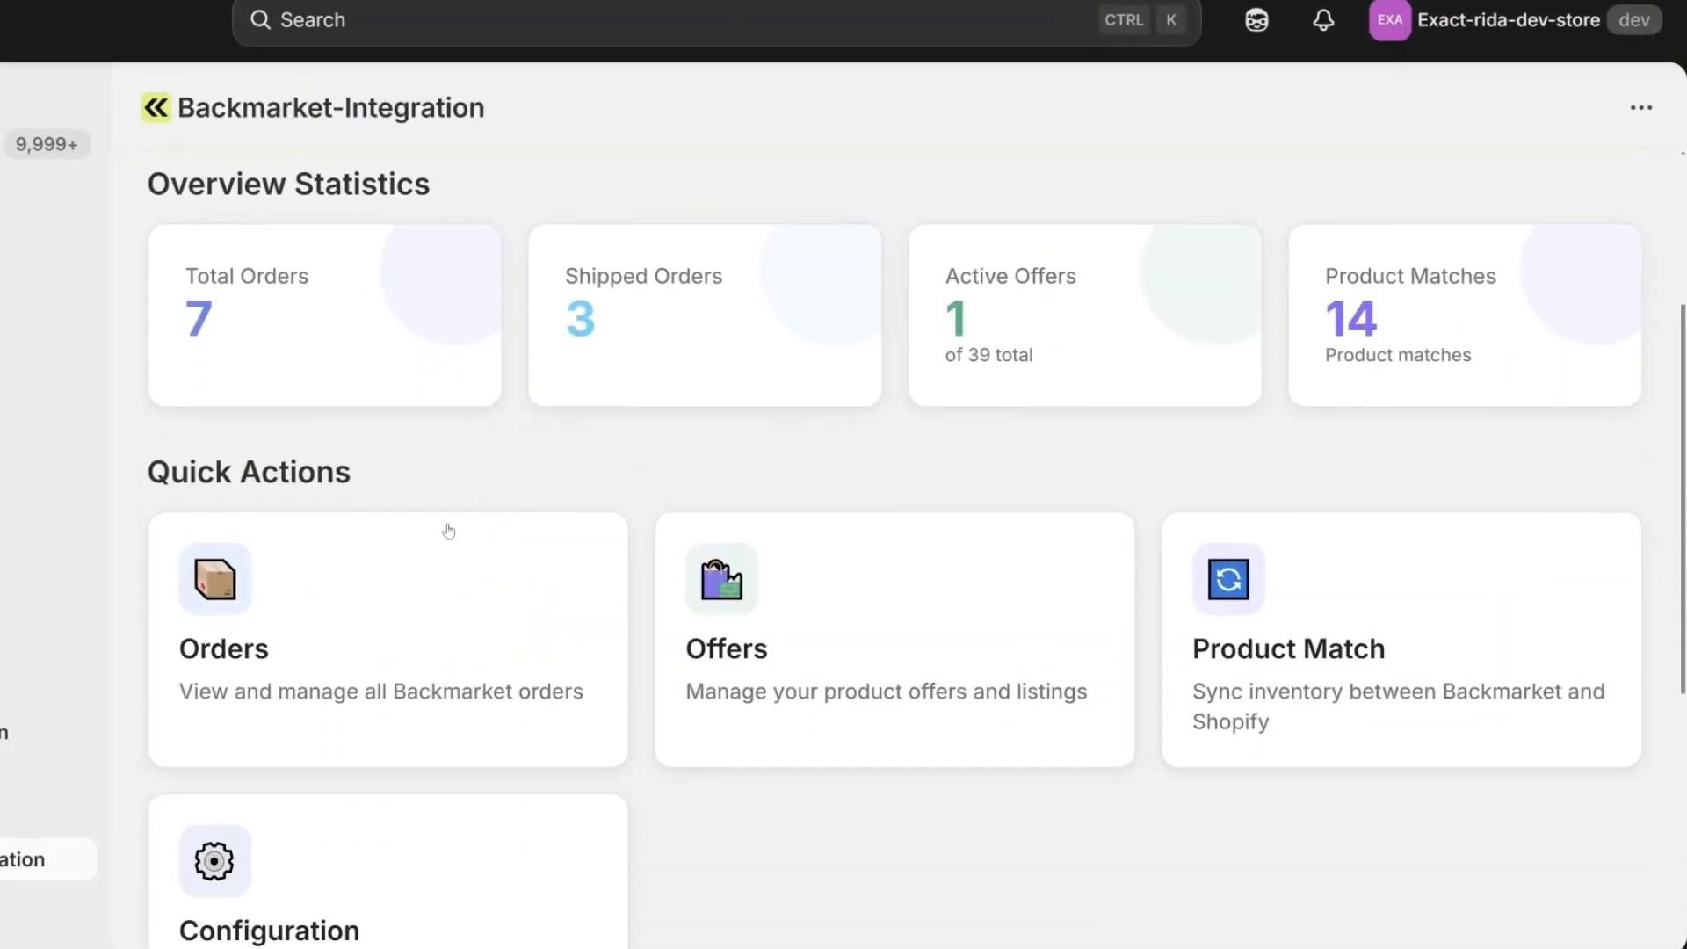
Examine the dashboard's overview statistics for orders, shipments, active offers and product matches, and the quick actions.
drag(173, 299, 693, 331)
click(456, 272)
click(694, 332)
drag(931, 265, 1069, 350)
click(1071, 348)
drag(1313, 268, 1521, 361)
click(1520, 348)
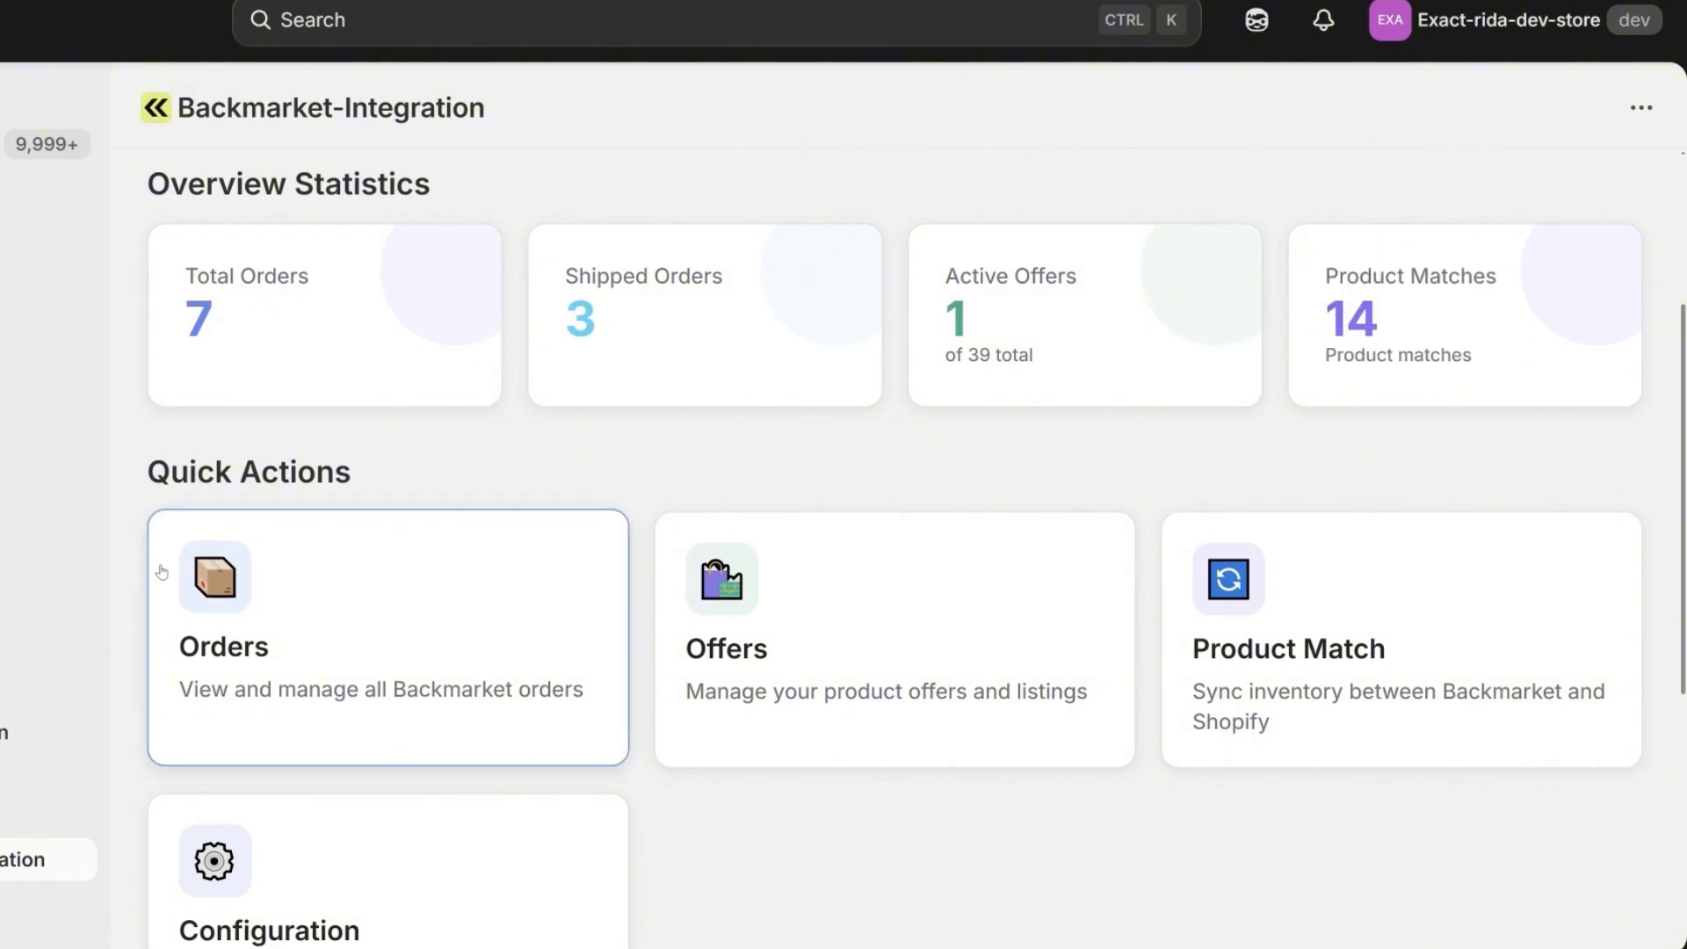
drag(136, 465, 455, 534)
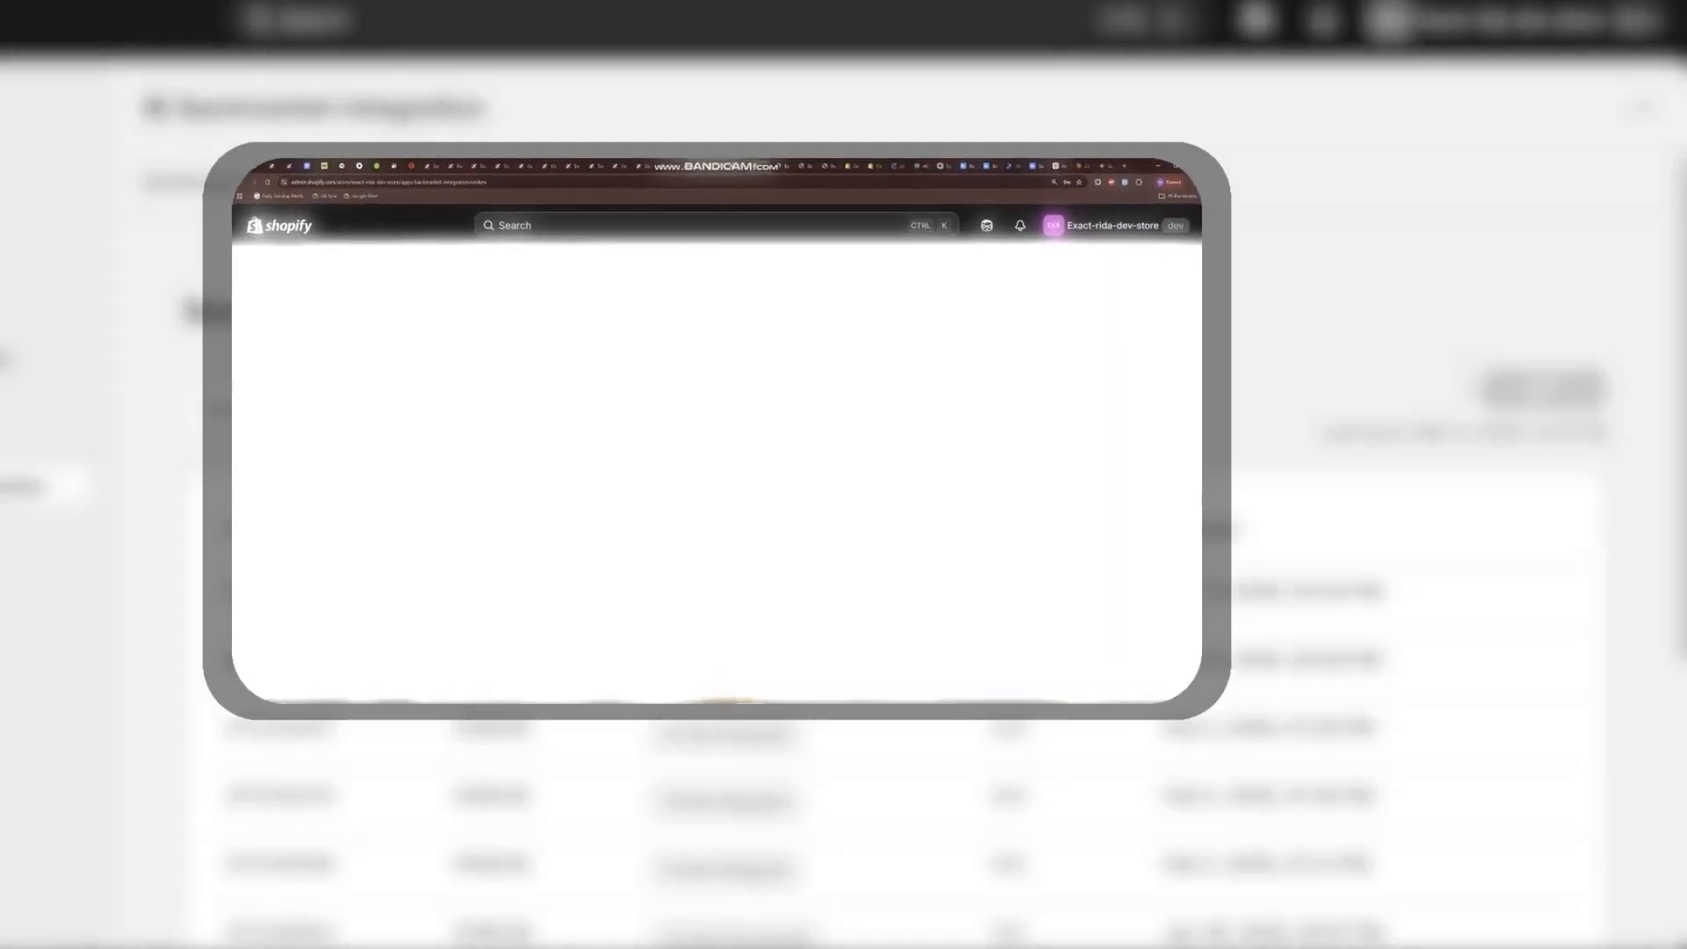
Look through the Backmarket orders list and its order states while the sync runs.
scroll(1051, 458, down, 3)
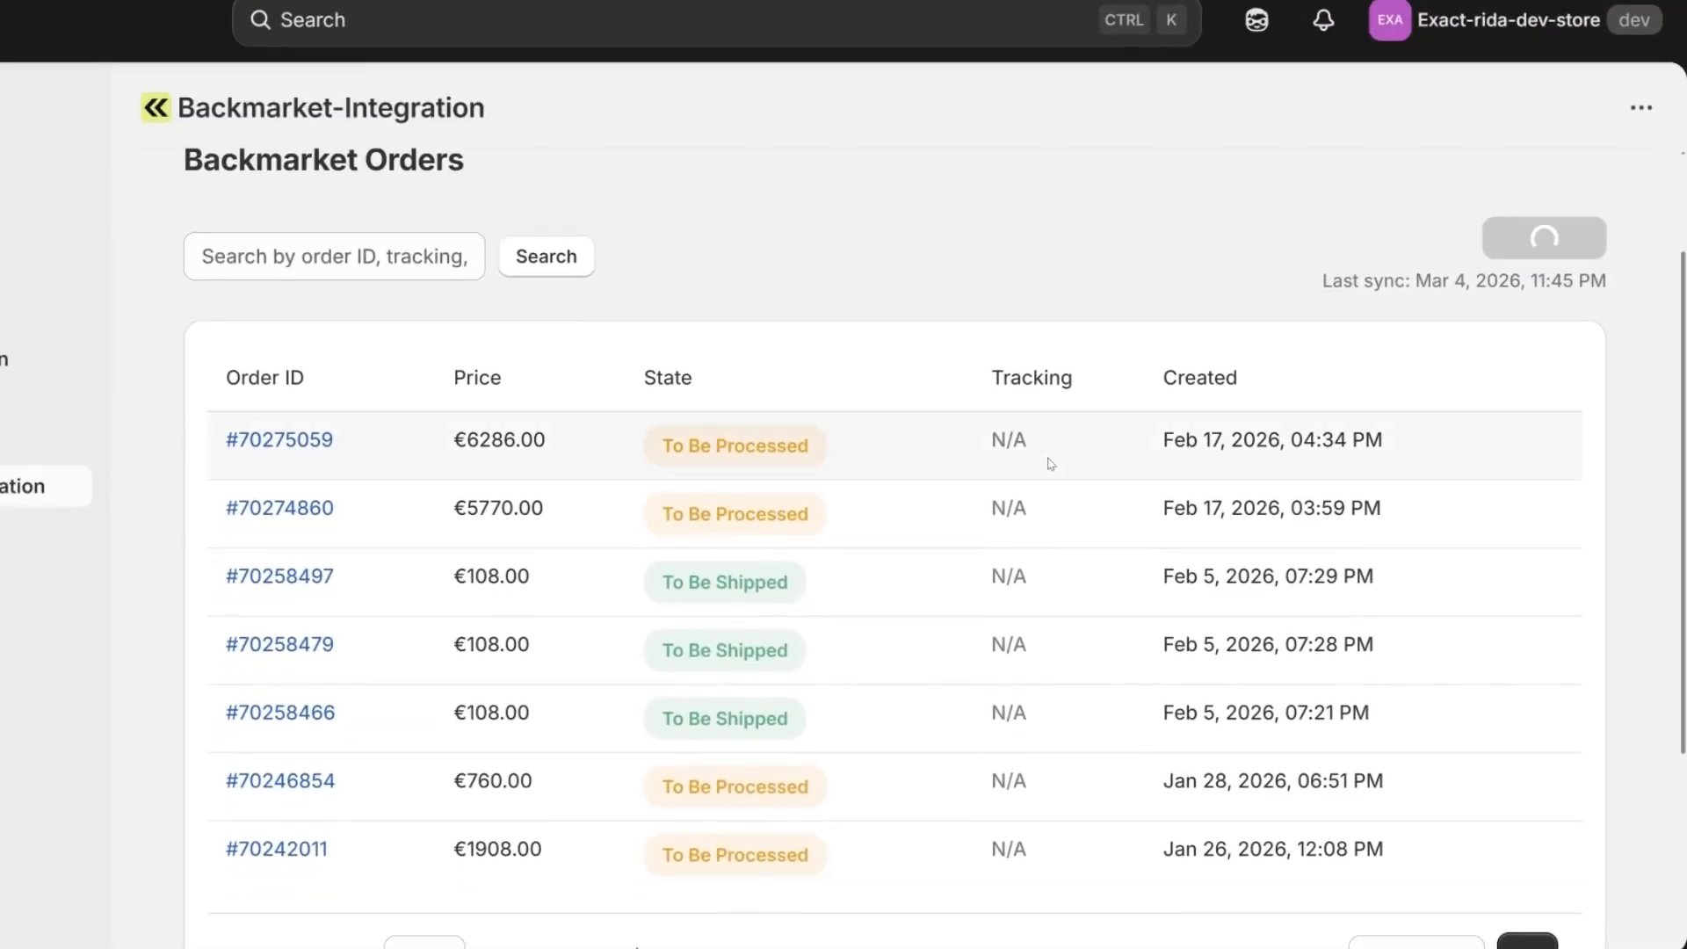
scroll(1048, 467, down, 1)
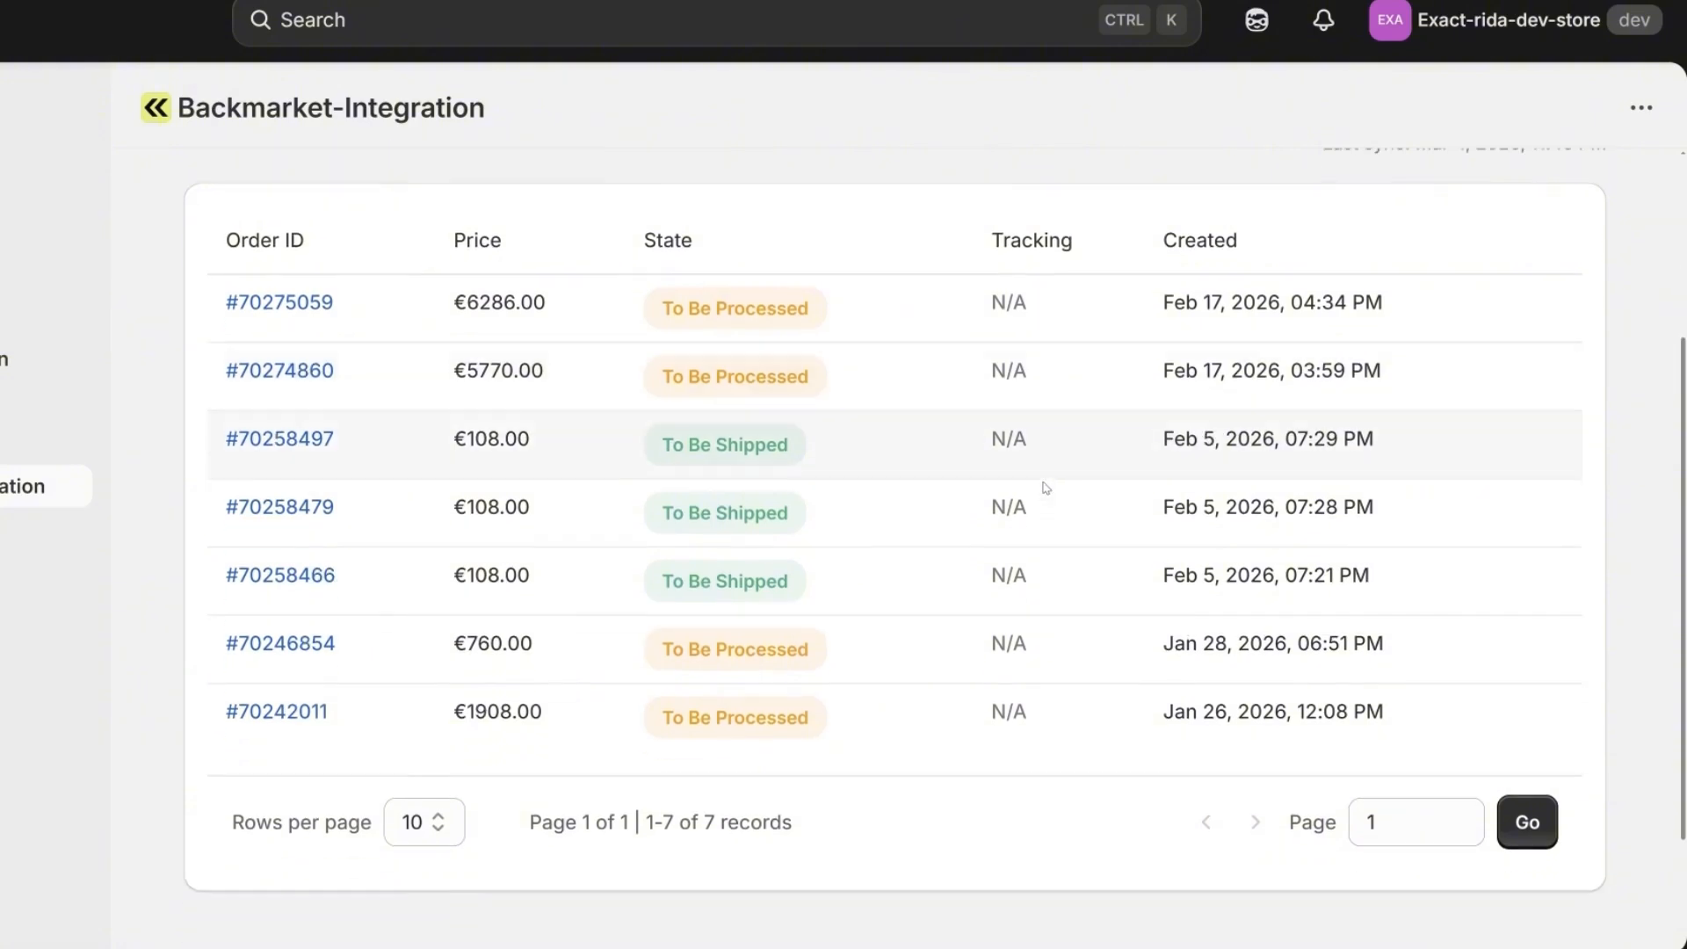
scroll(1044, 483, up, 2)
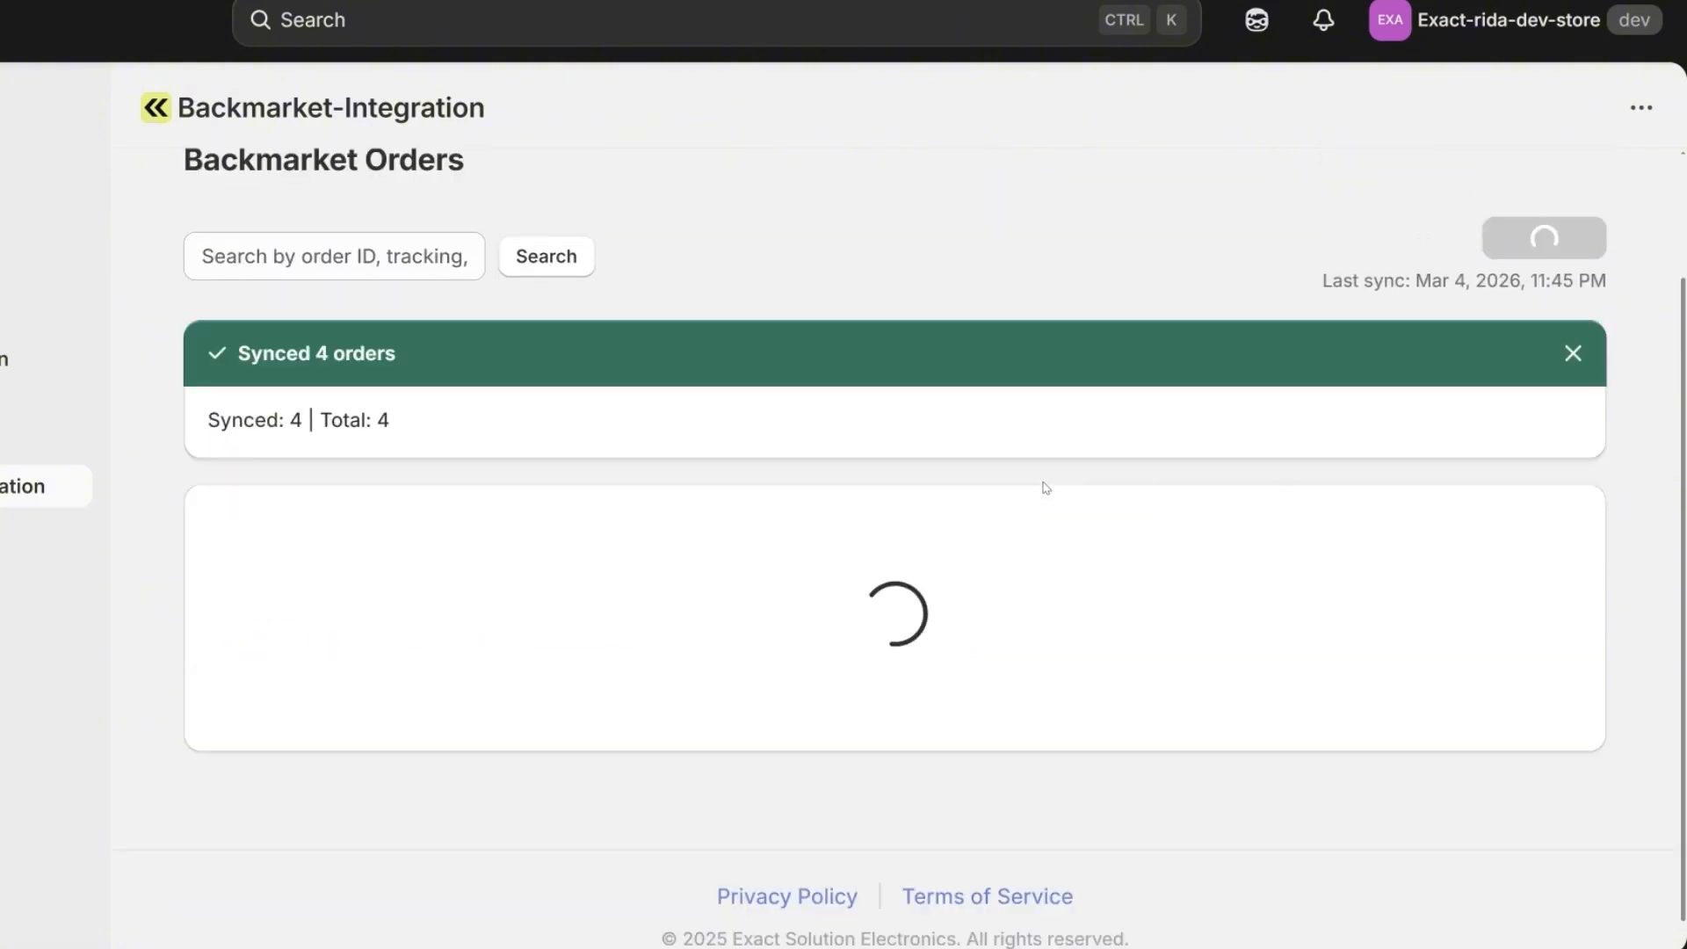
scroll(907, 527, down, 2)
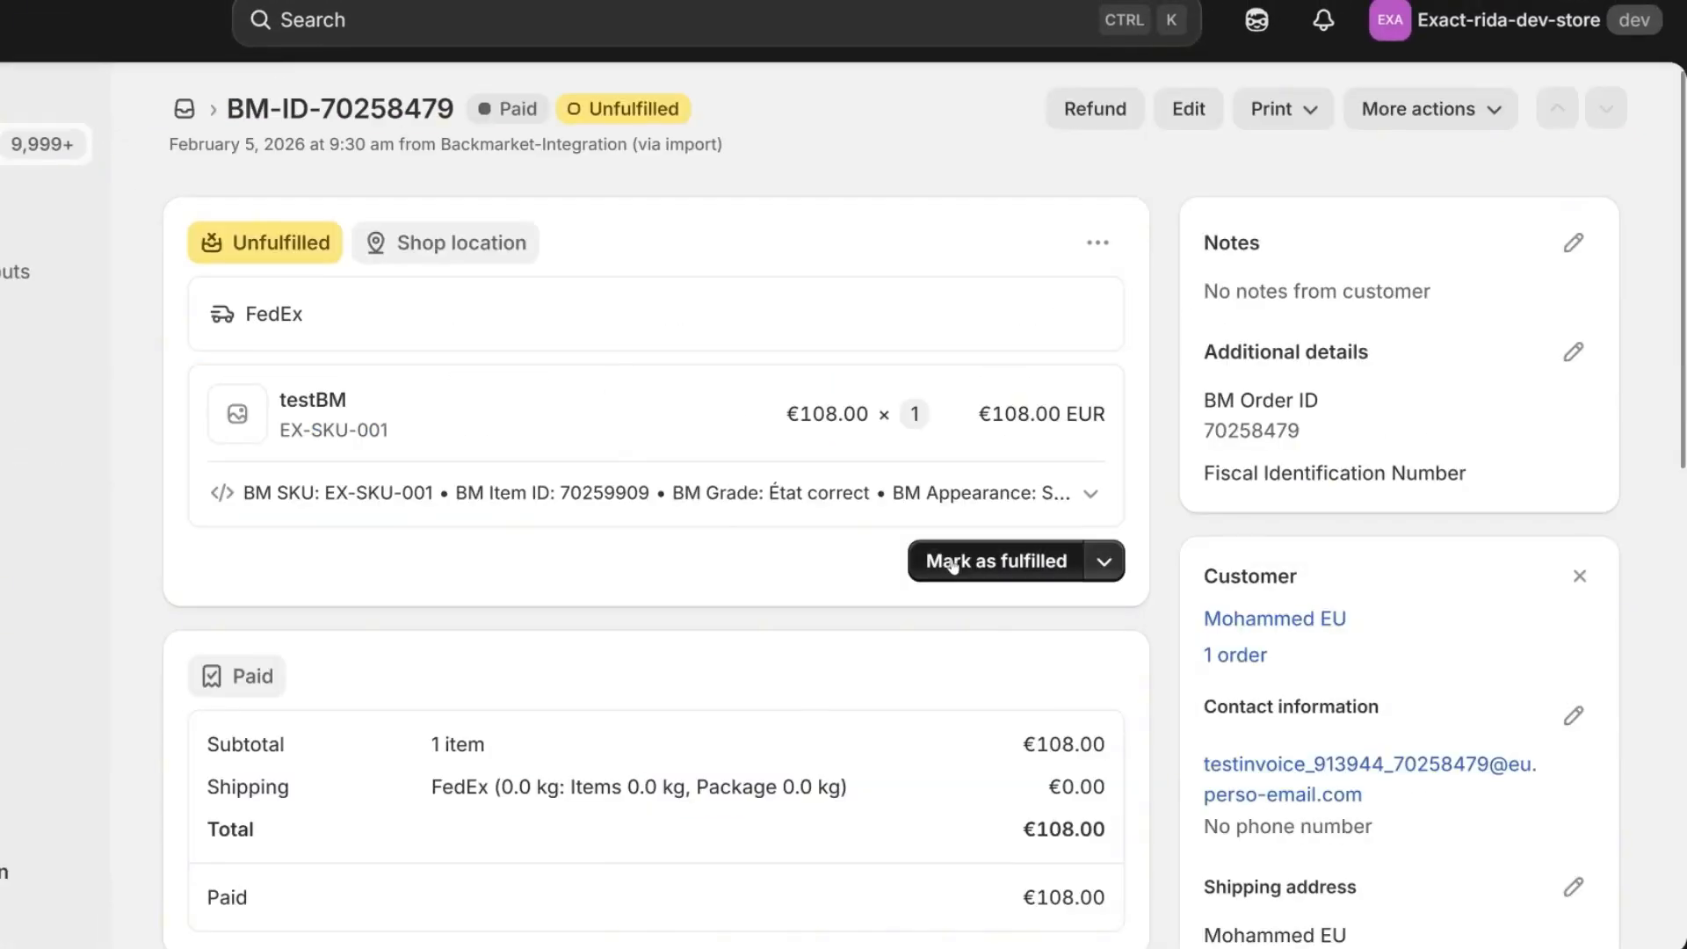
Mark the imported testBM order as fulfilled with tracking number 11223344 and DHL Express as the shipping carrier.
drag(322, 112, 453, 114)
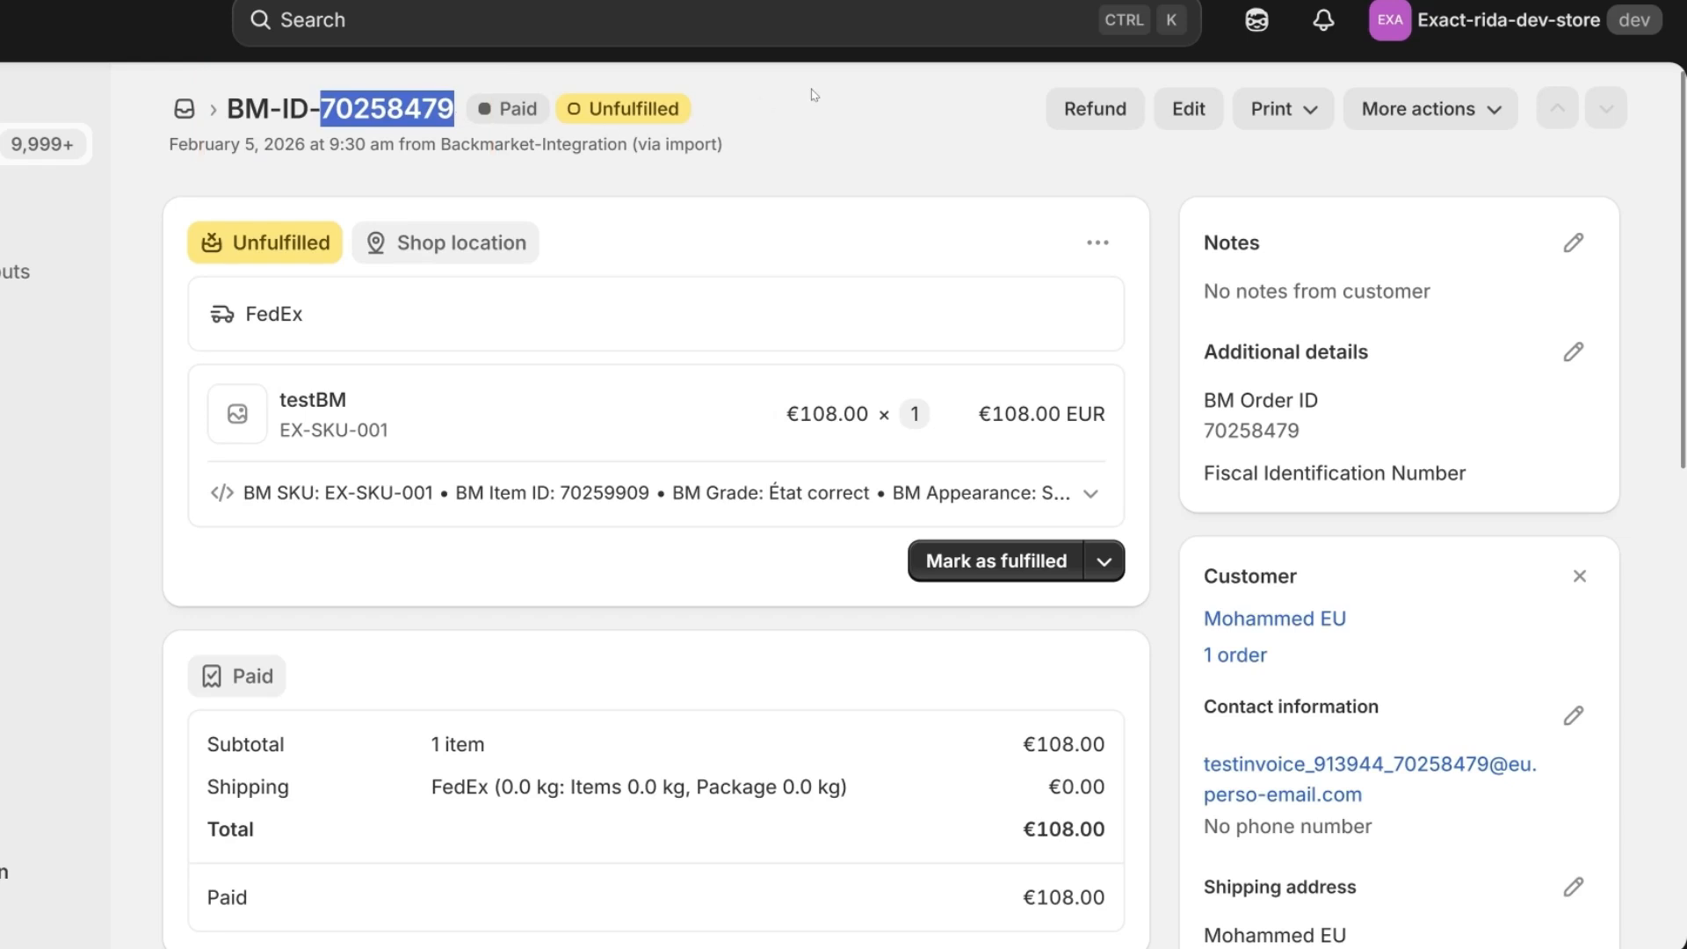
click(971, 559)
click(232, 606)
text(11223344)
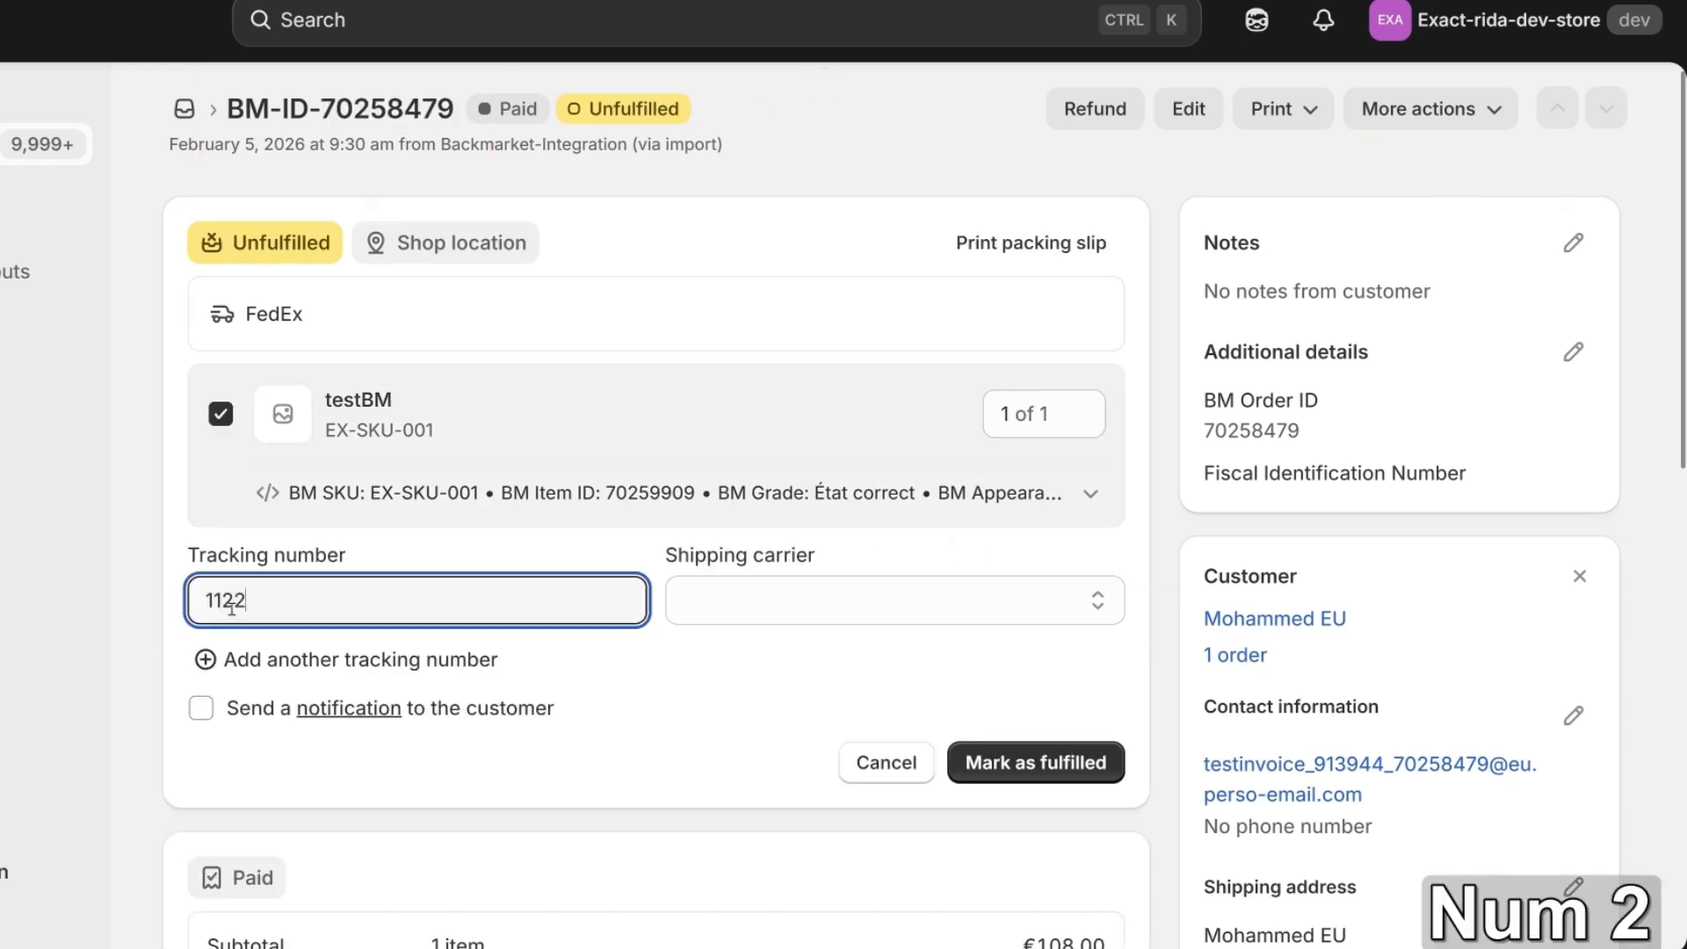
click(732, 583)
click(787, 158)
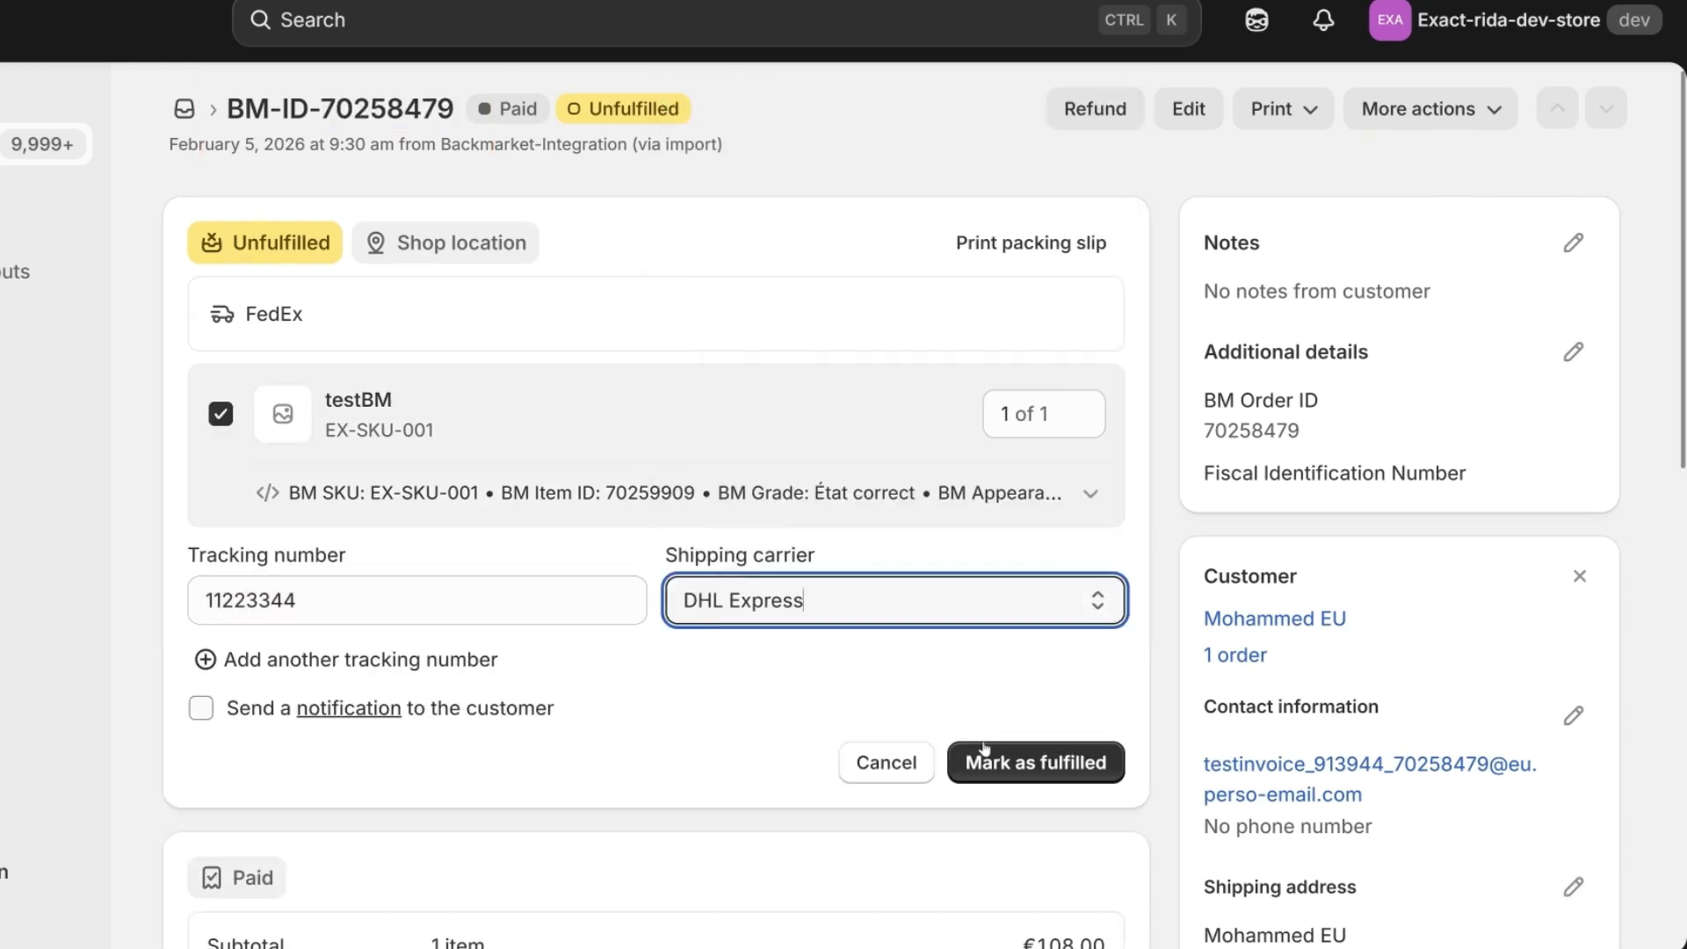
click(970, 756)
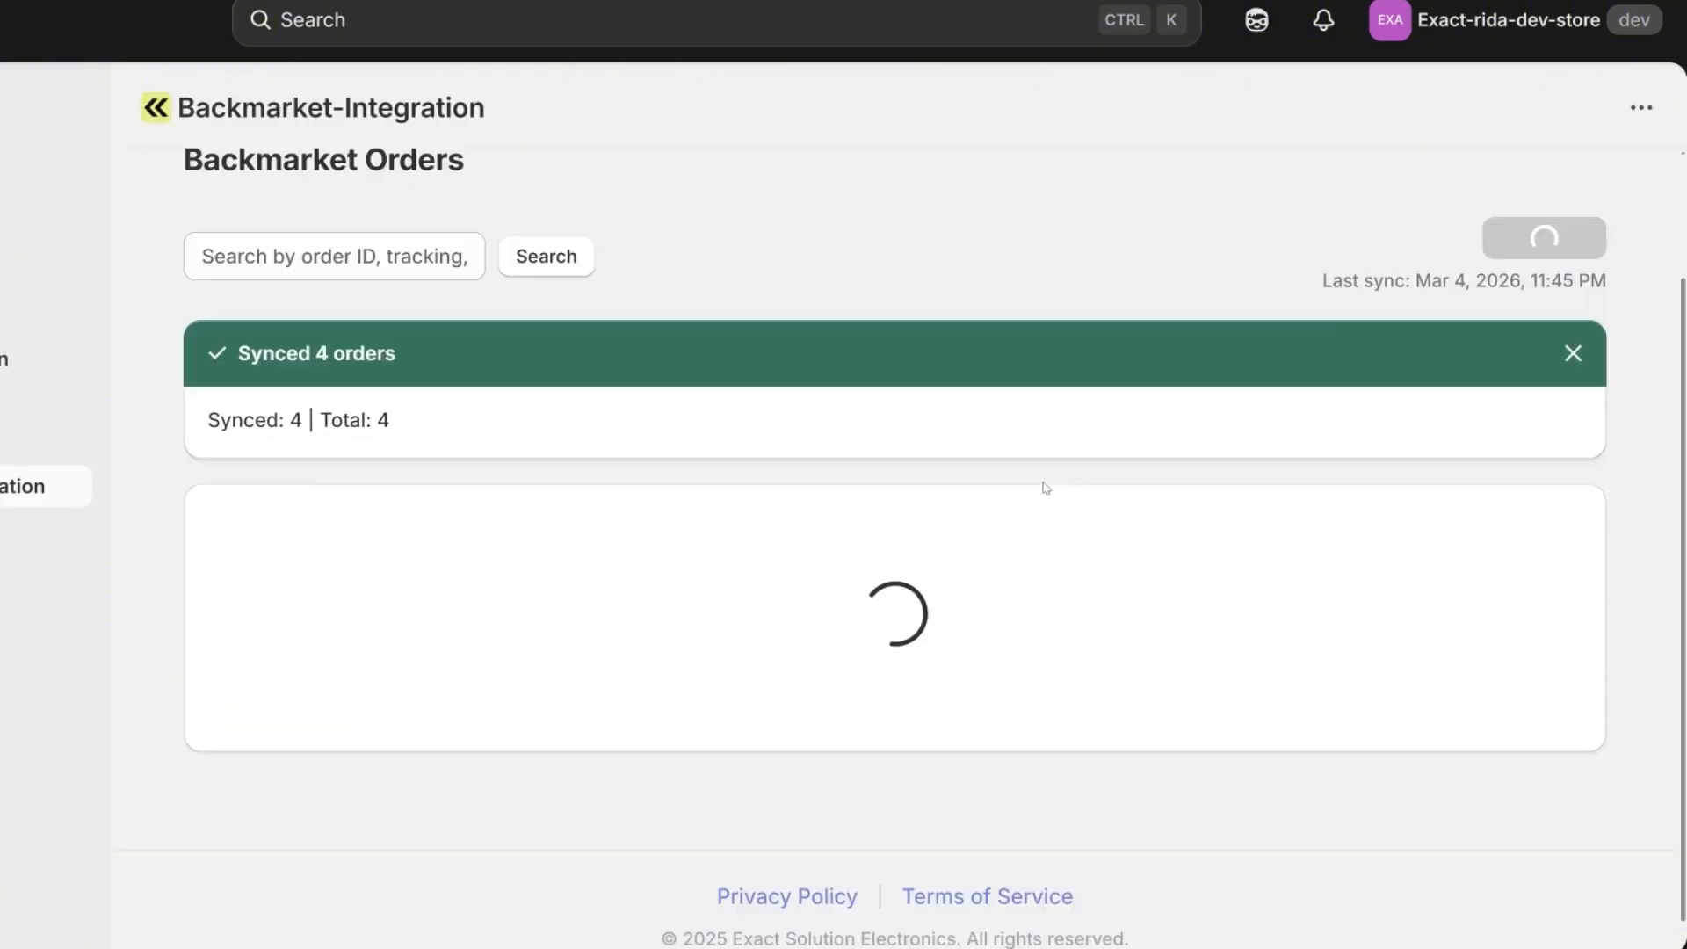
View the details of the shipped order in the Backmarket orders list and check its state, price and shipper.
scroll(1039, 486, down, 3)
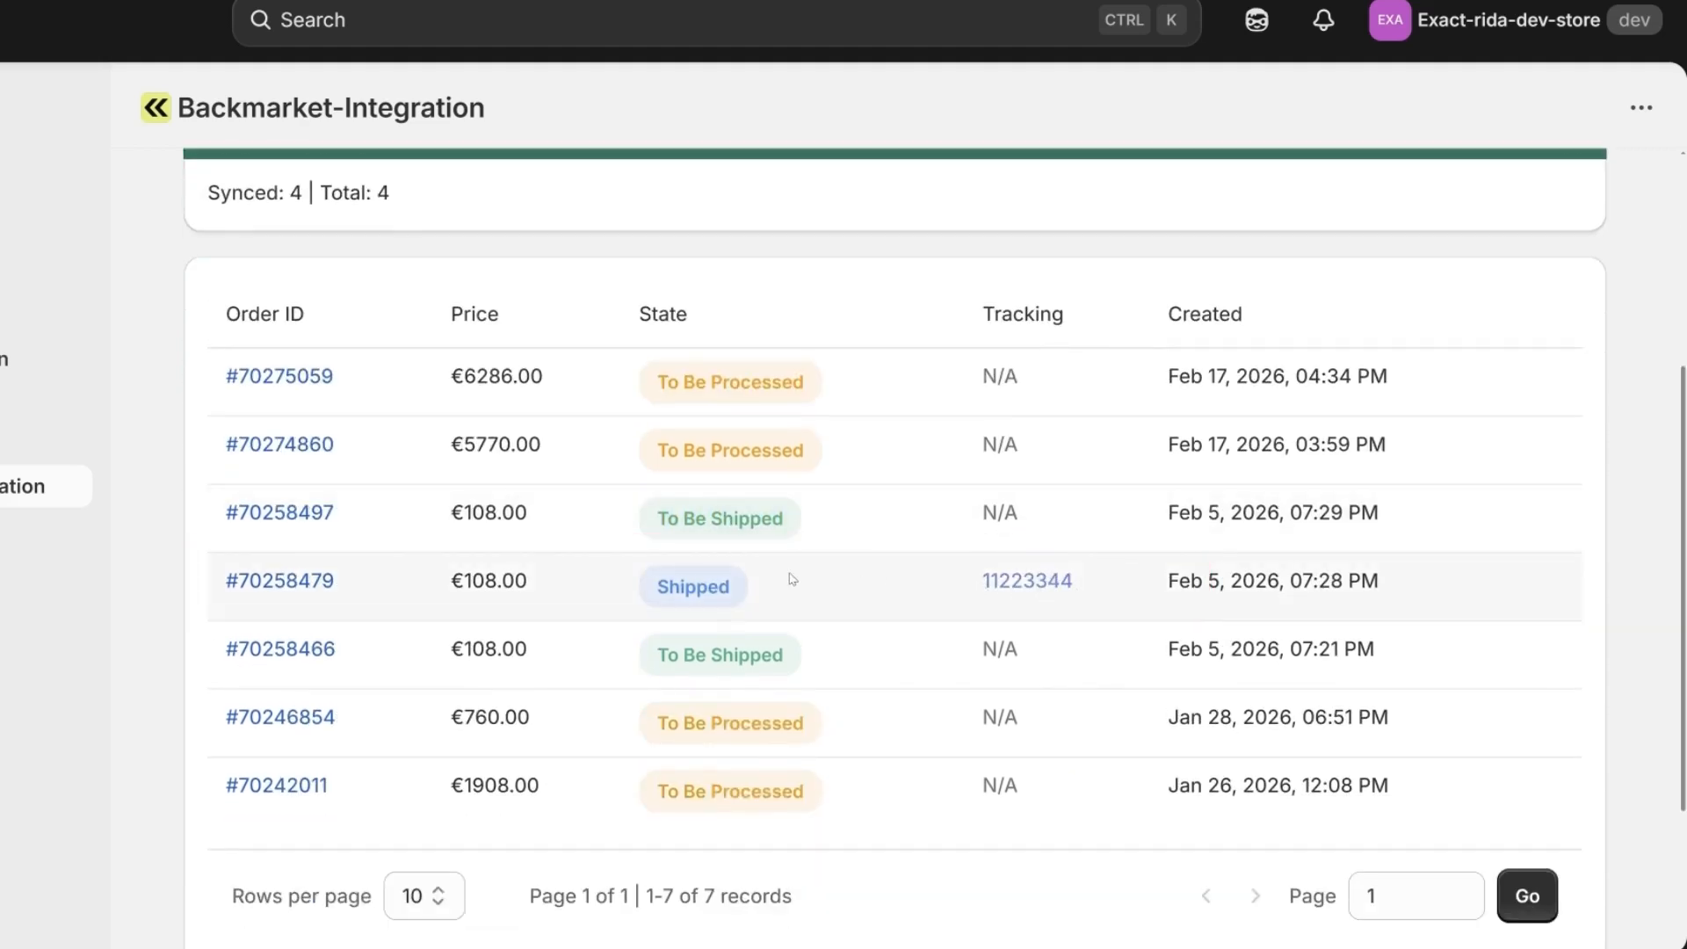
click(298, 584)
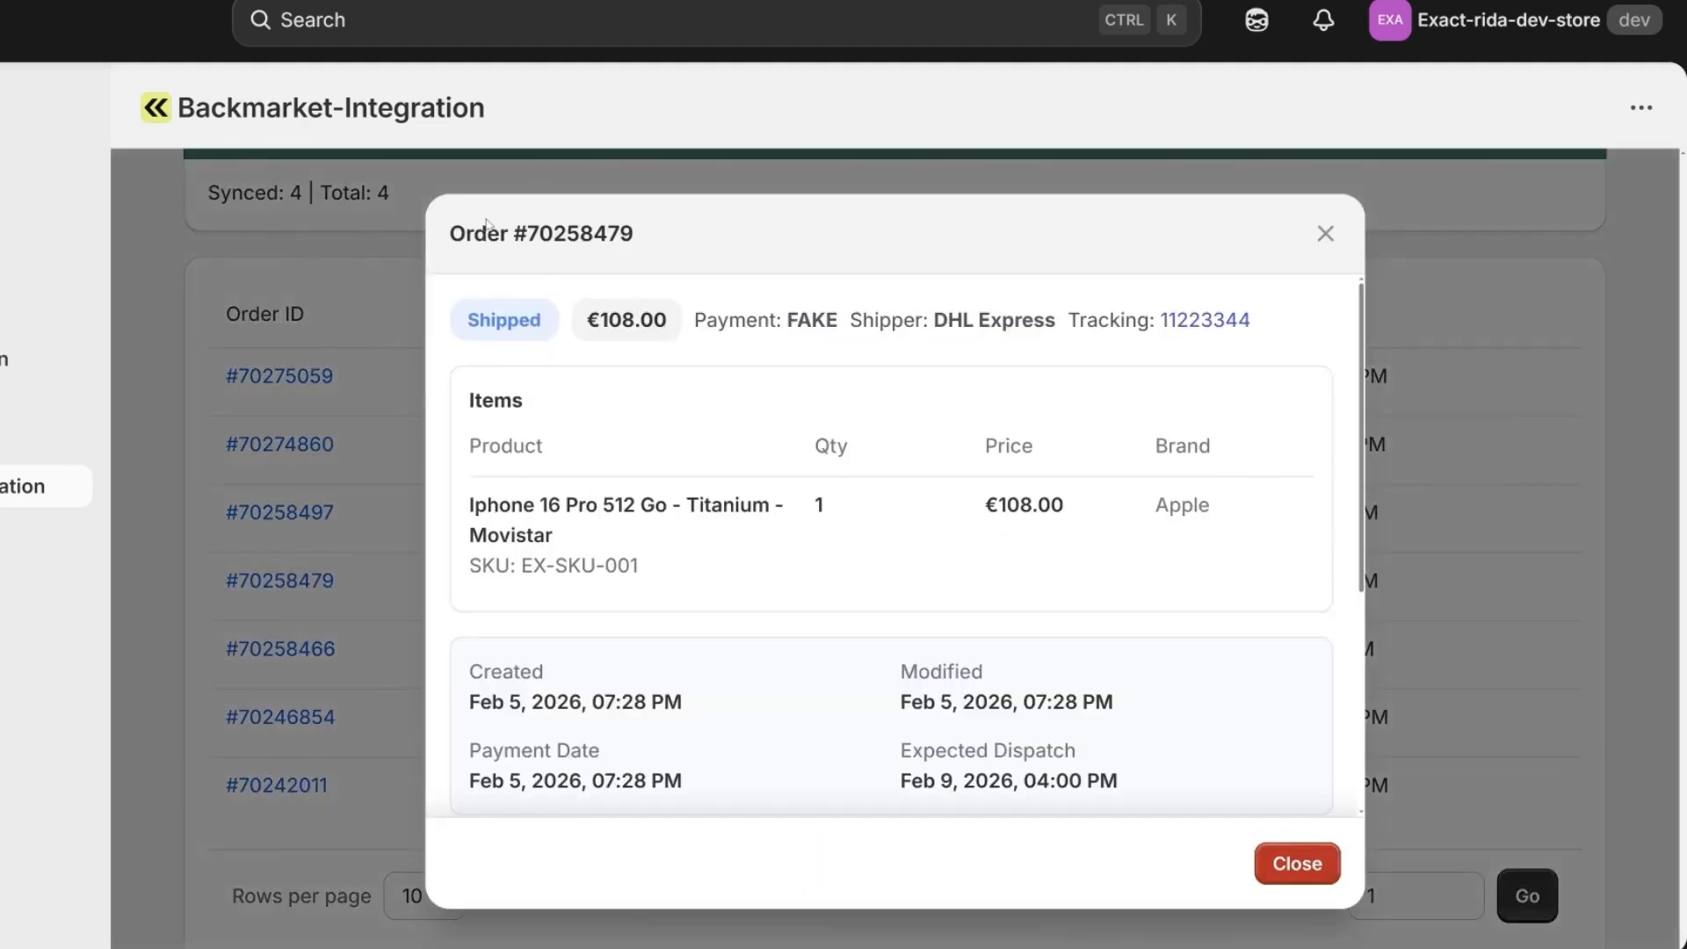
drag(452, 245, 682, 253)
drag(554, 316, 471, 327)
click(576, 330)
drag(930, 322, 1062, 325)
click(1086, 372)
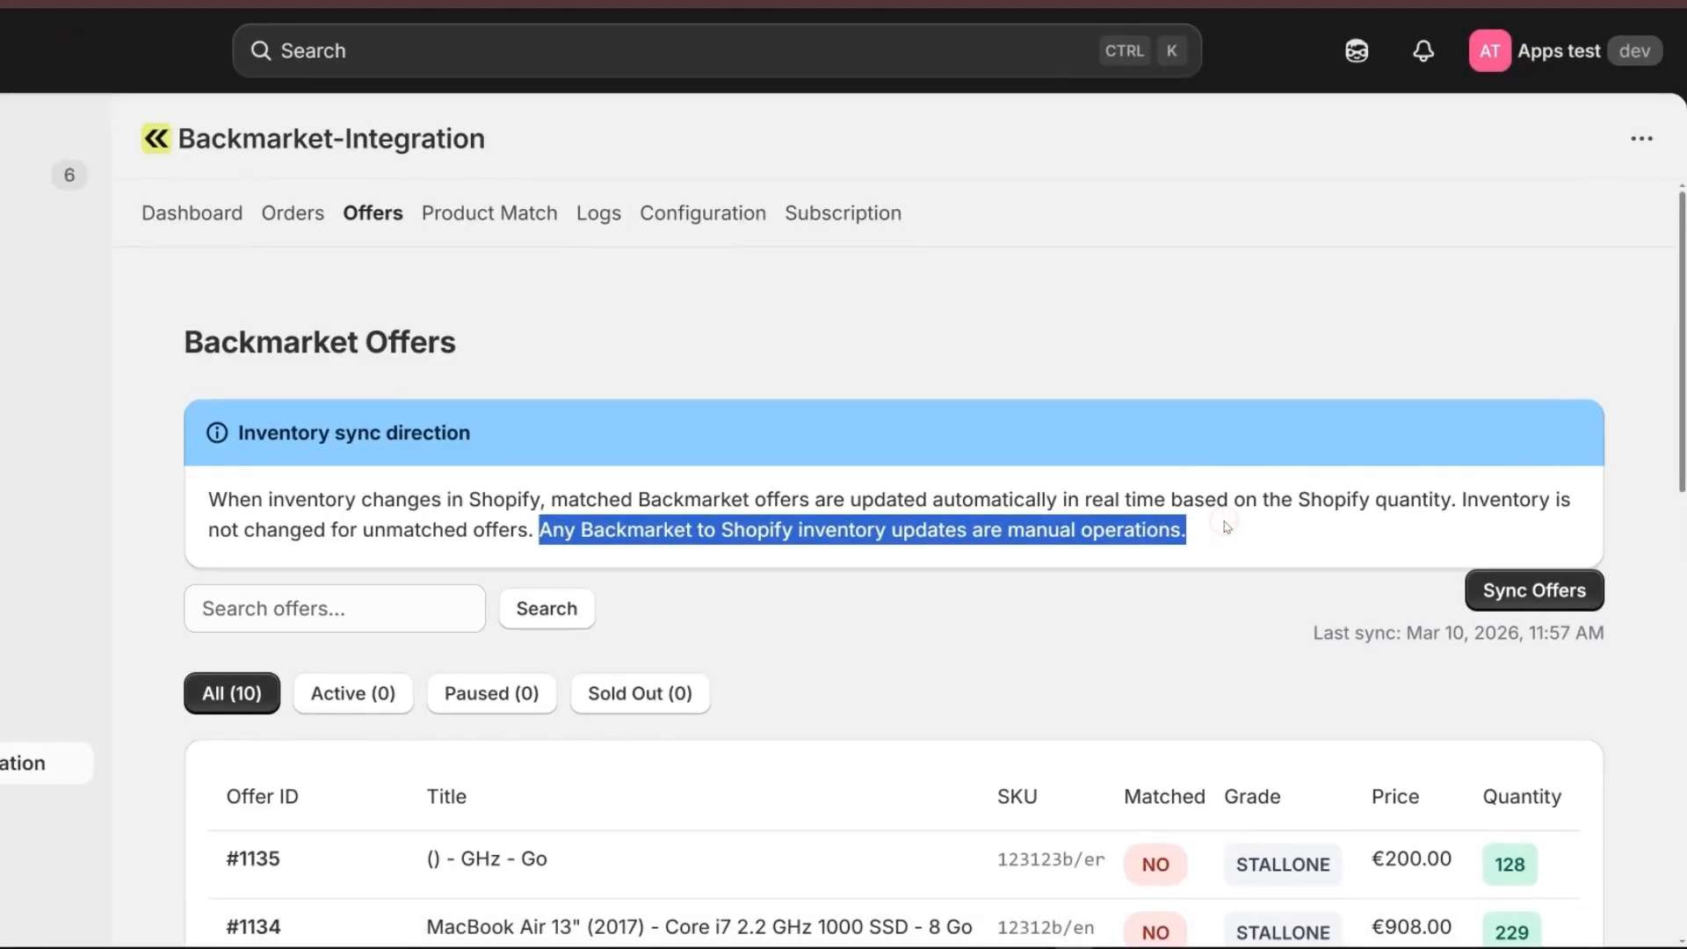
Examine the Backmarket offers page, including the inventory sync note and the offer ID, title, SKU, price and quantity columns.
click(1227, 549)
scroll(217, 463, down, 5)
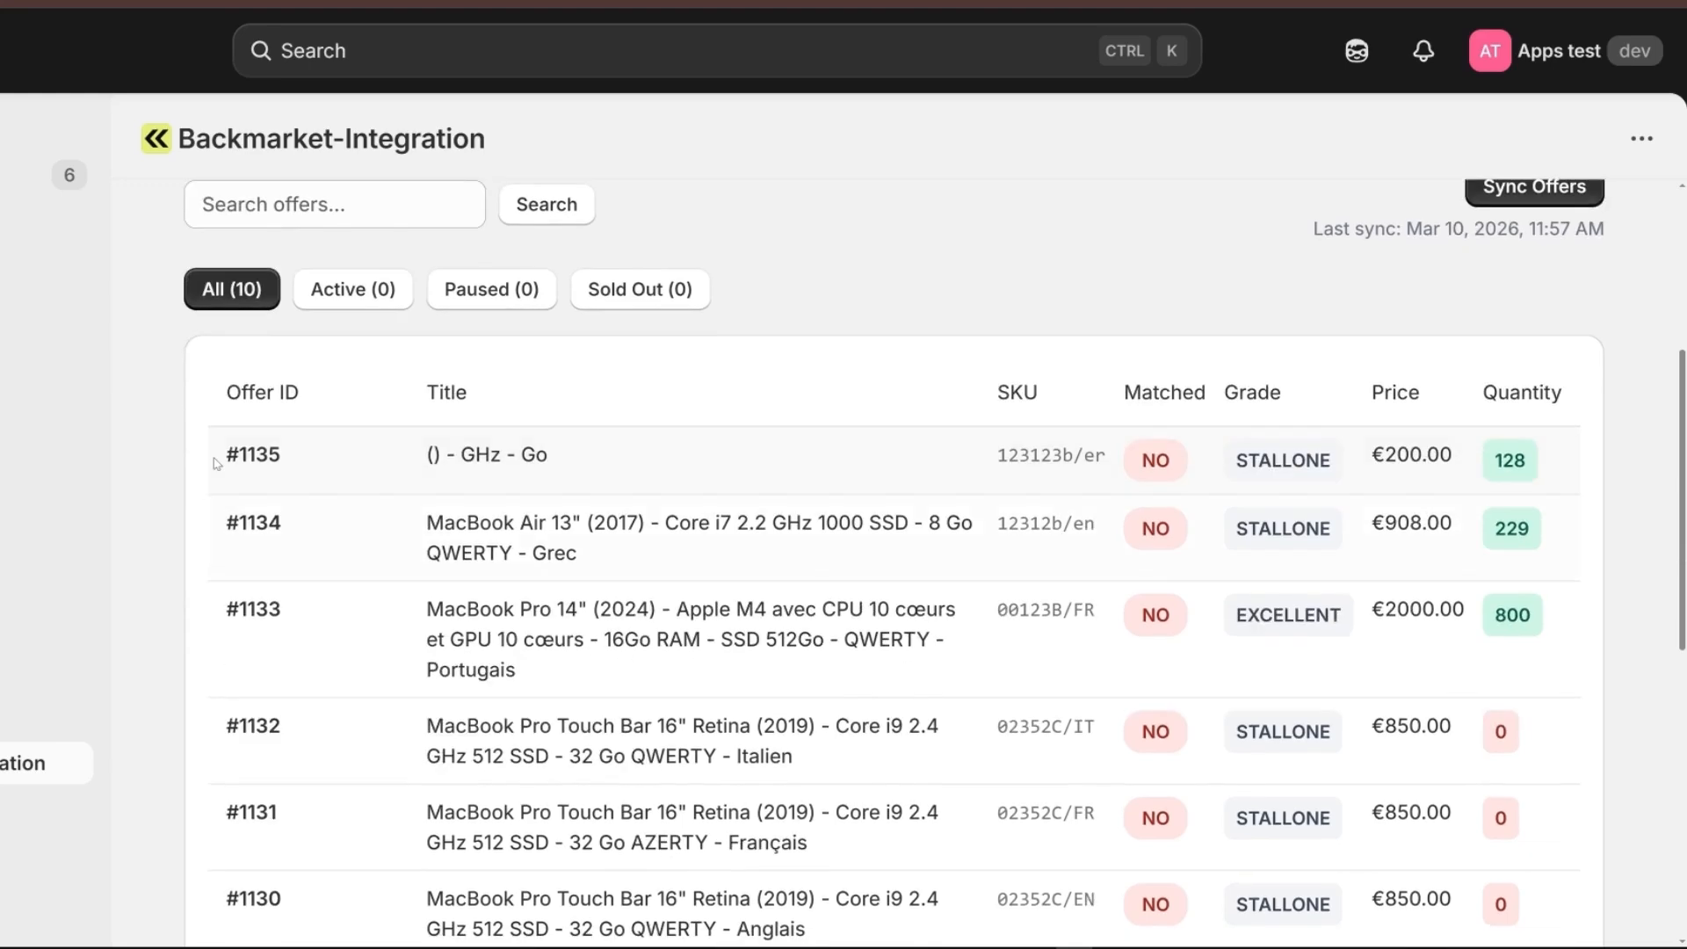
drag(215, 397, 558, 404)
click(354, 407)
click(559, 403)
drag(1000, 387, 1085, 387)
drag(1368, 395, 1494, 394)
click(1451, 396)
click(1560, 392)
click(1494, 394)
scroll(1098, 445, down, 2)
scroll(1560, 363, up, 3)
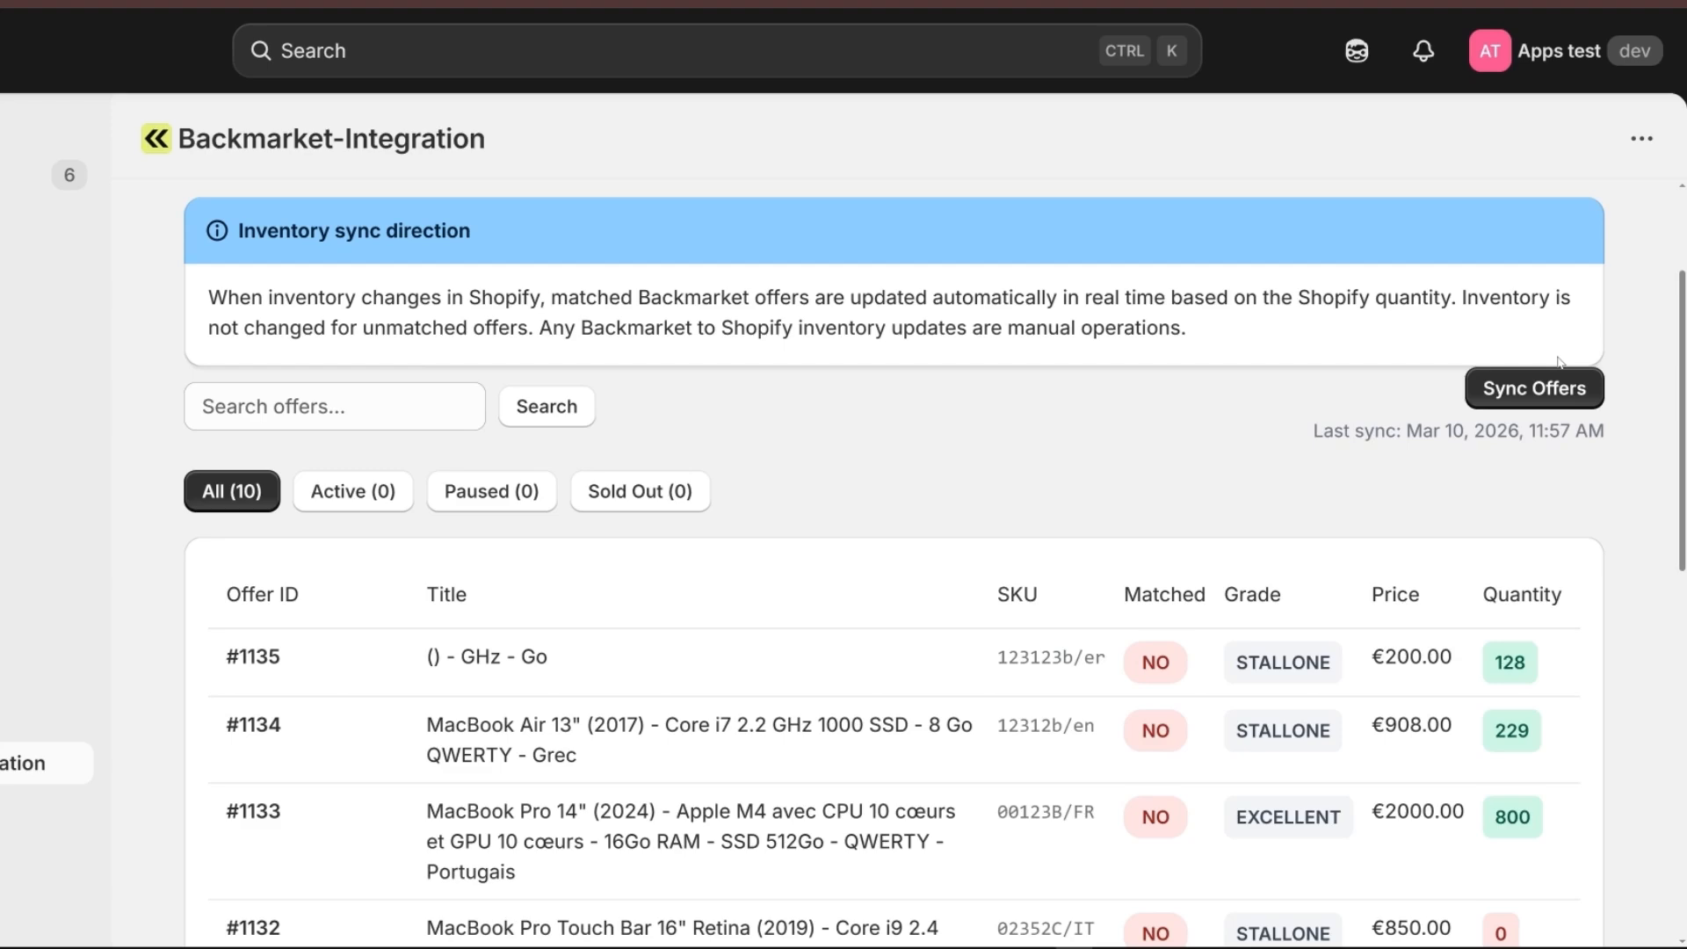
Copy the SKU 00123B/FR of the unmatched MacBook Pro 14" (2024) offer.
scroll(479, 428, down, 5)
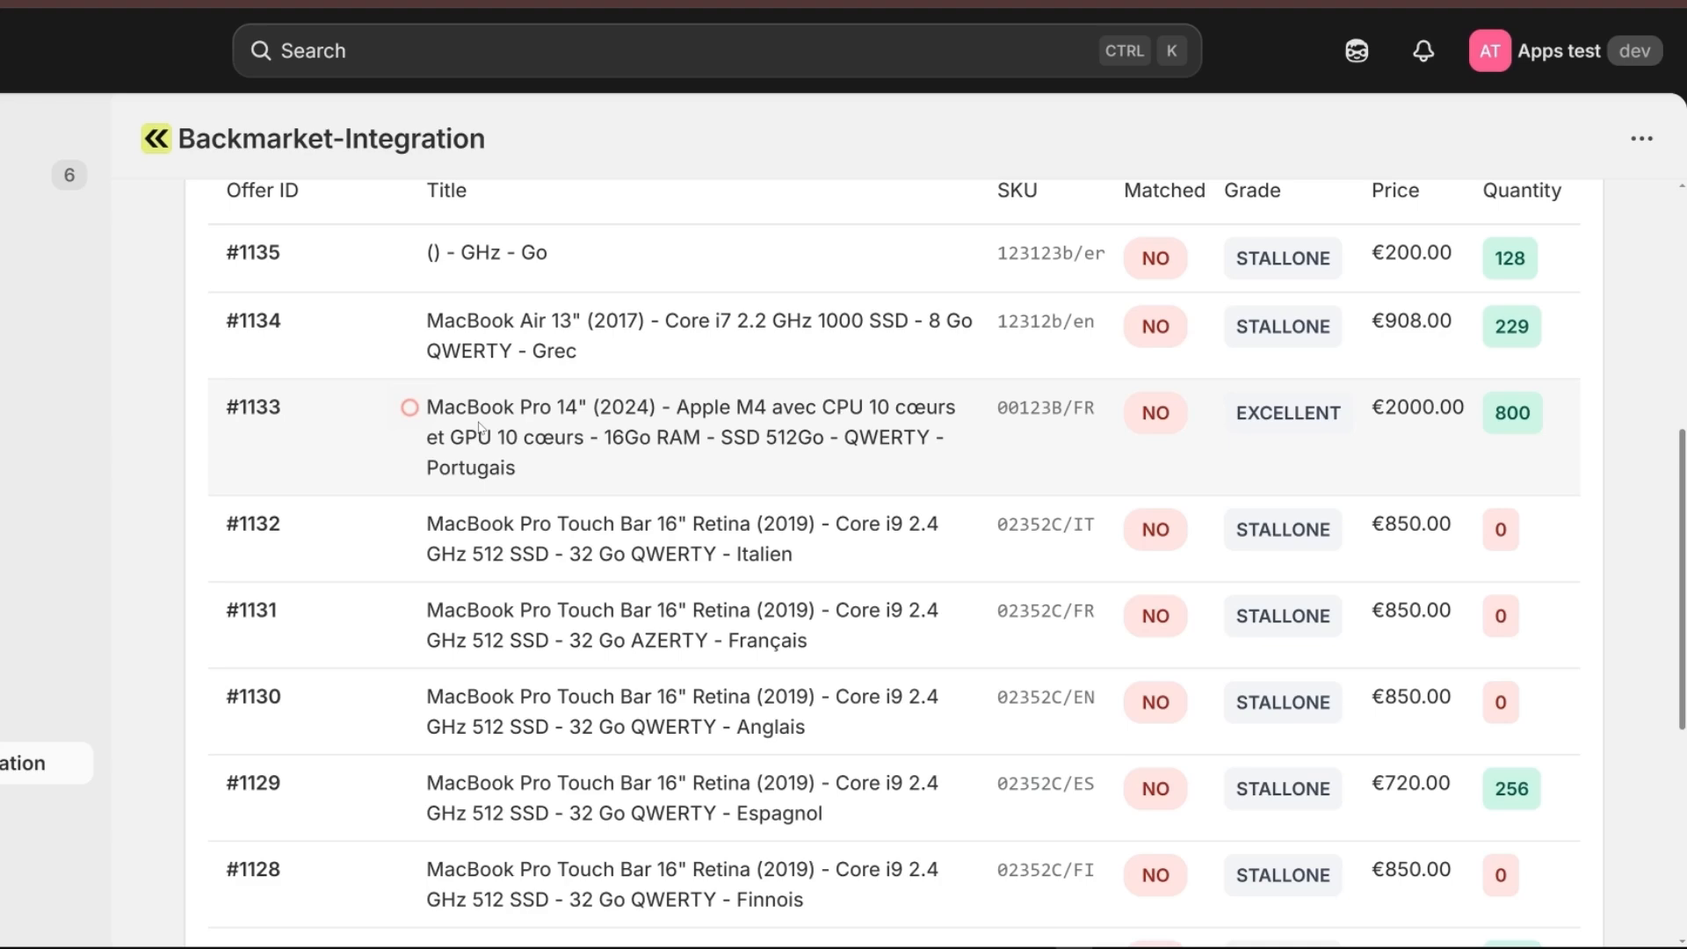
drag(1141, 411, 1184, 415)
click(1234, 423)
drag(966, 405, 1112, 411)
click(1057, 404)
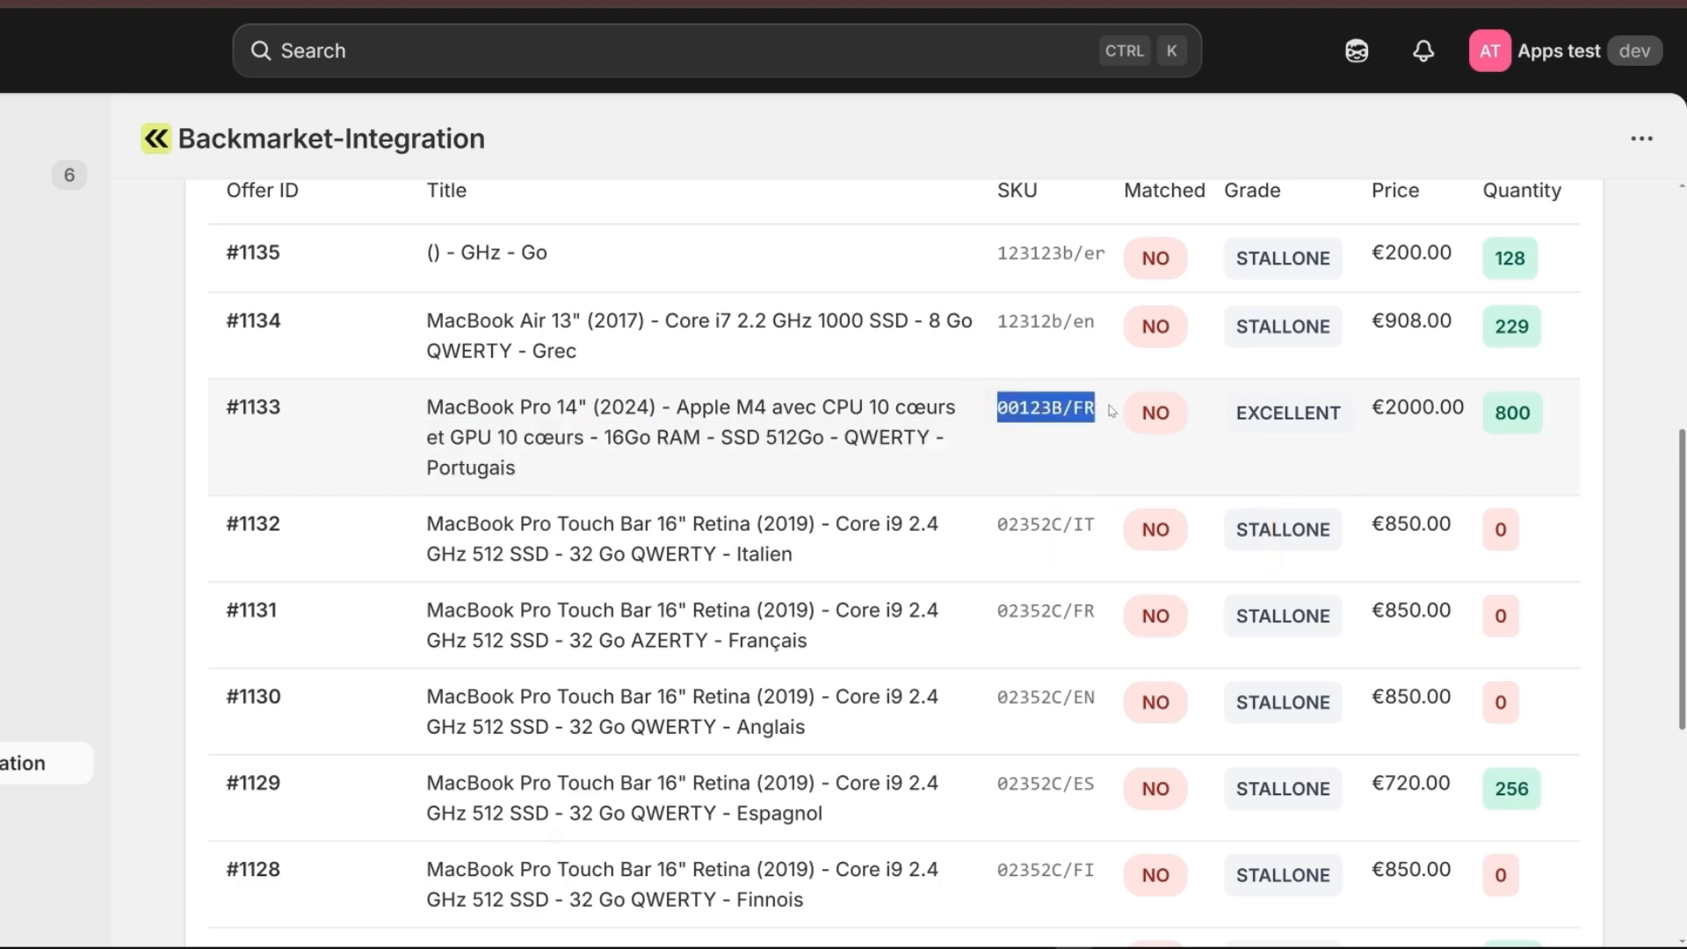
key(ctrl+c)
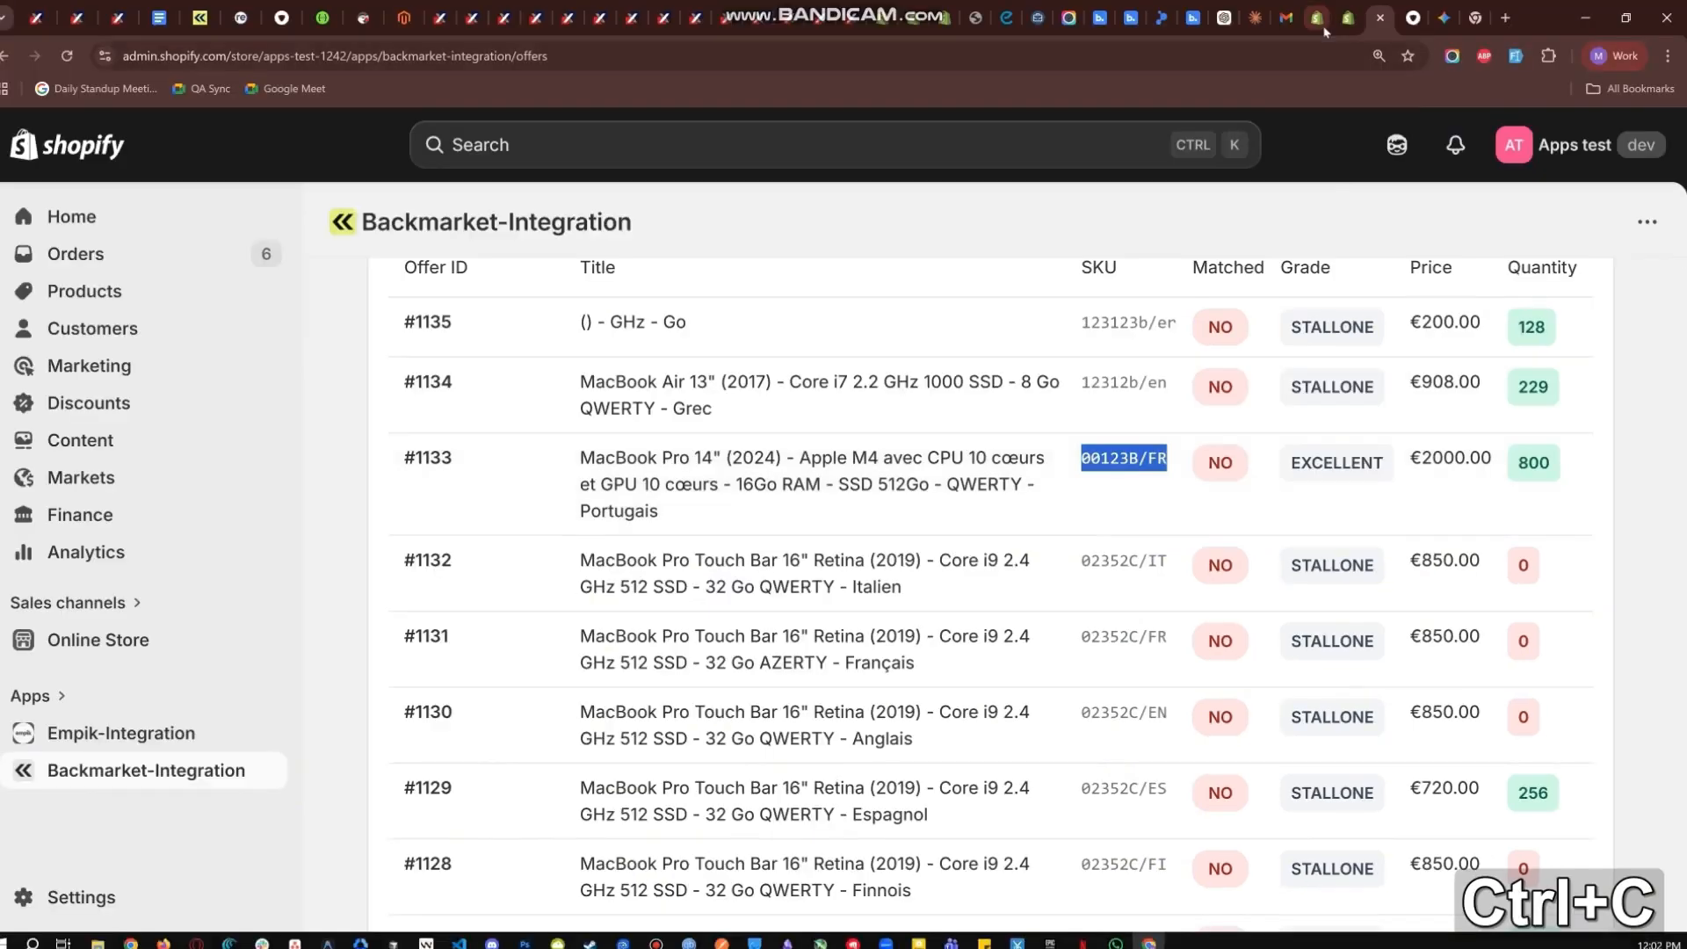
Start a new product in the Shopify store and title it "Sample Product BM".
click(79, 252)
click(71, 406)
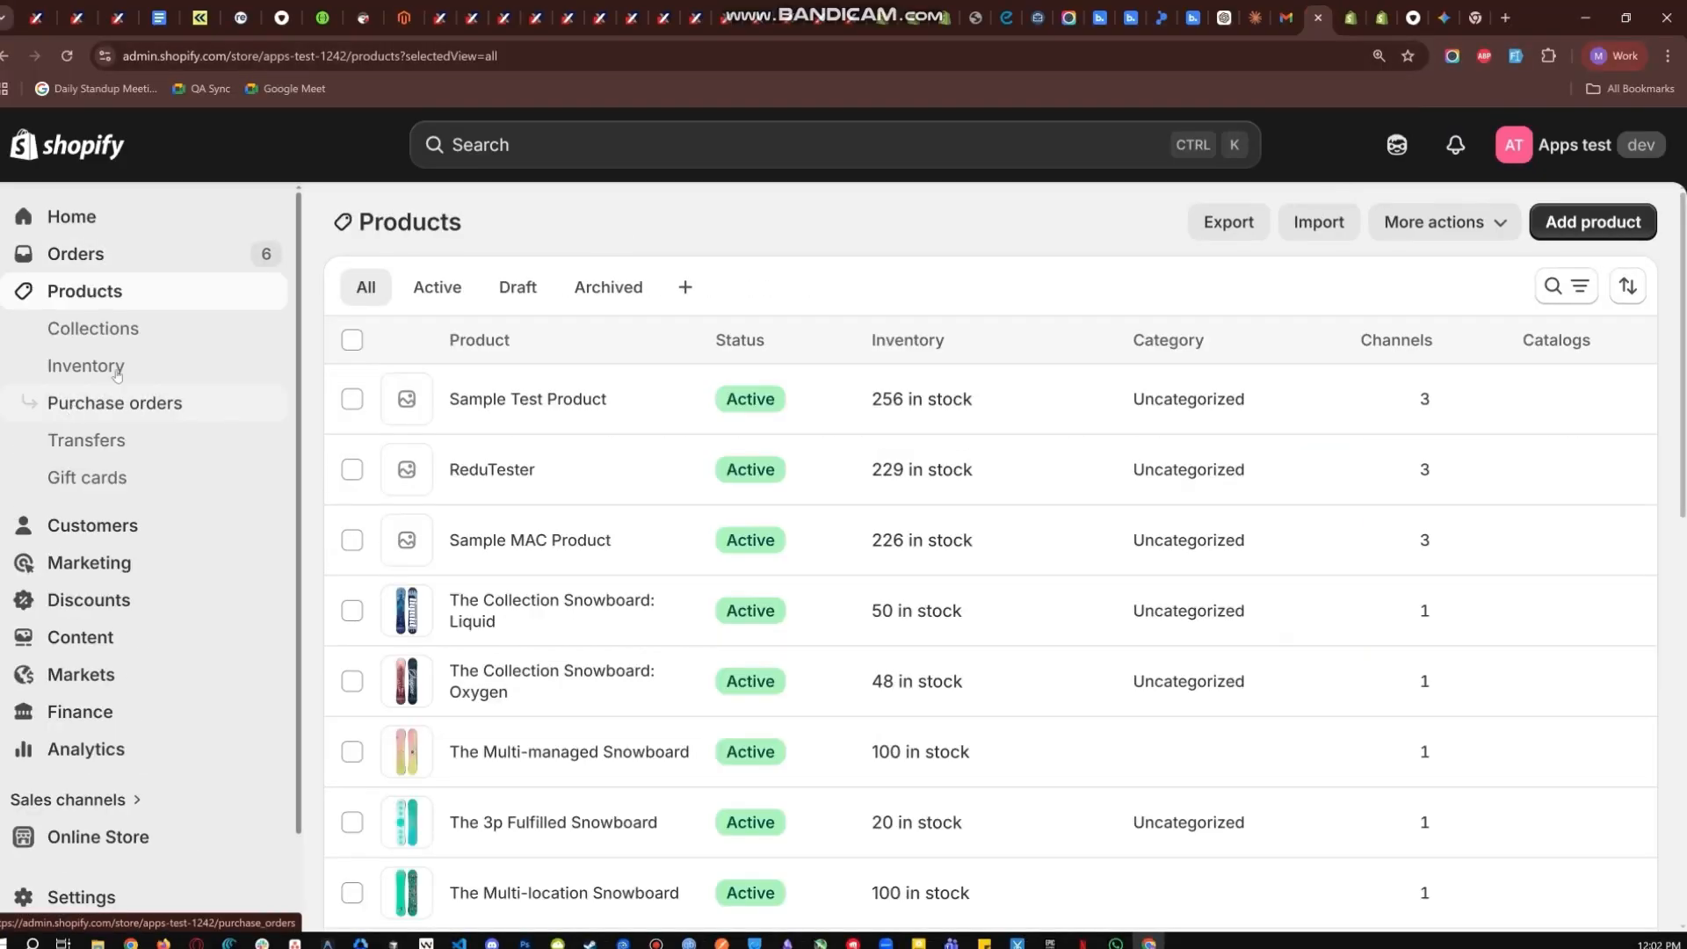
click(1575, 220)
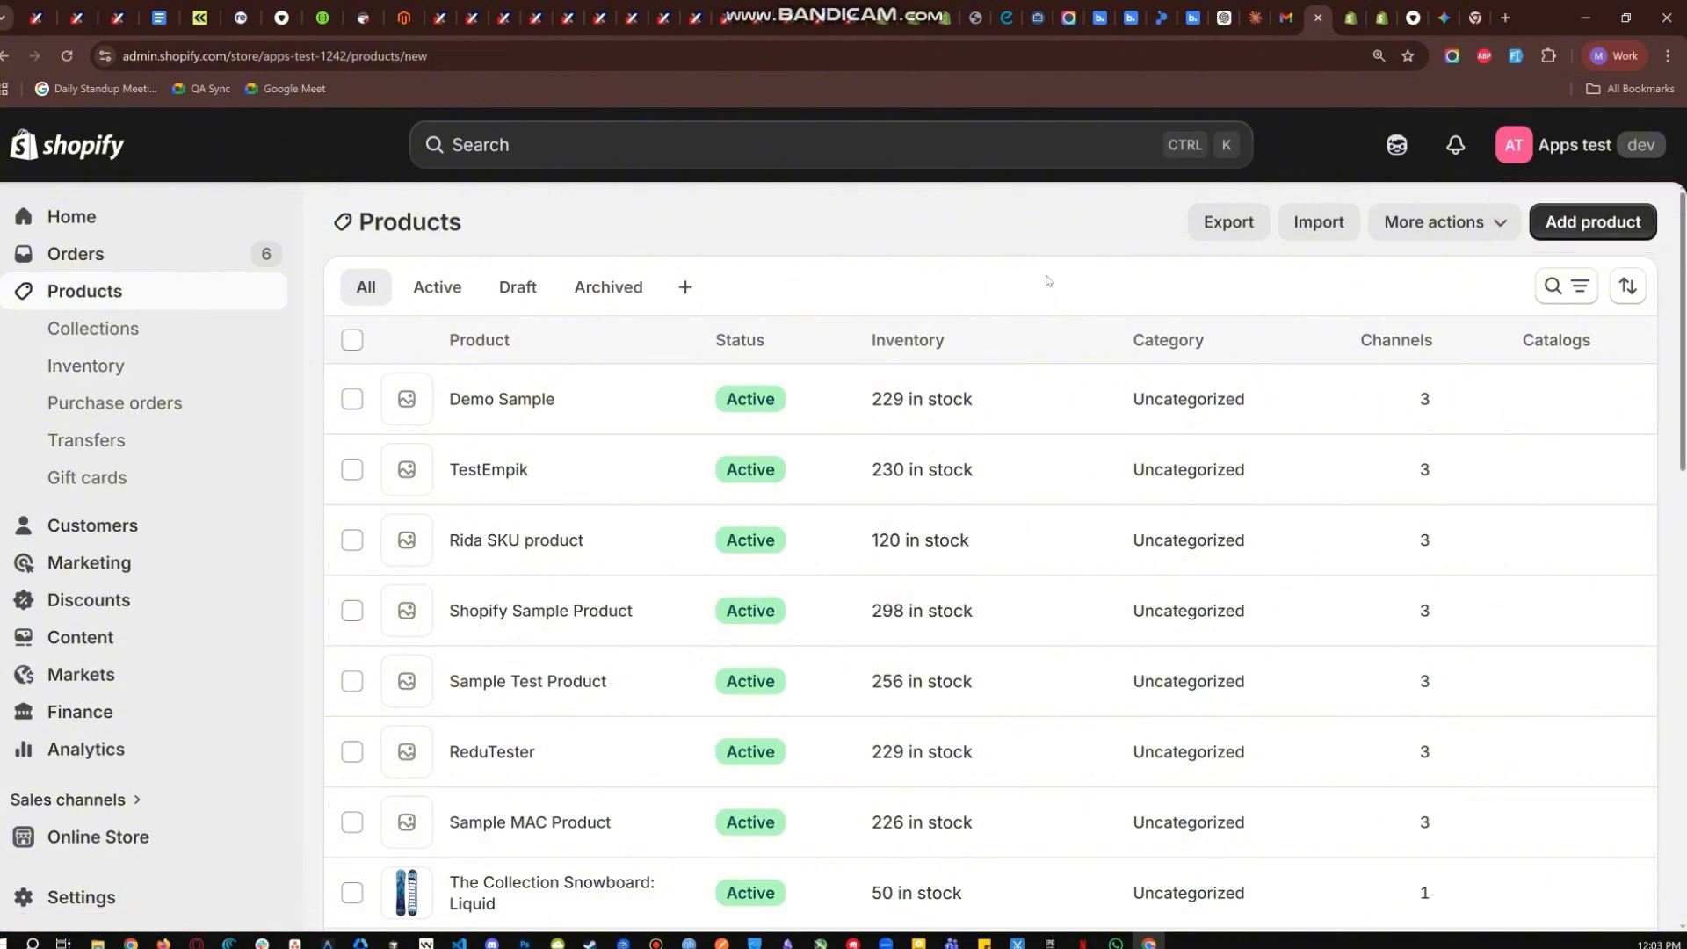
text(Dsmplr)
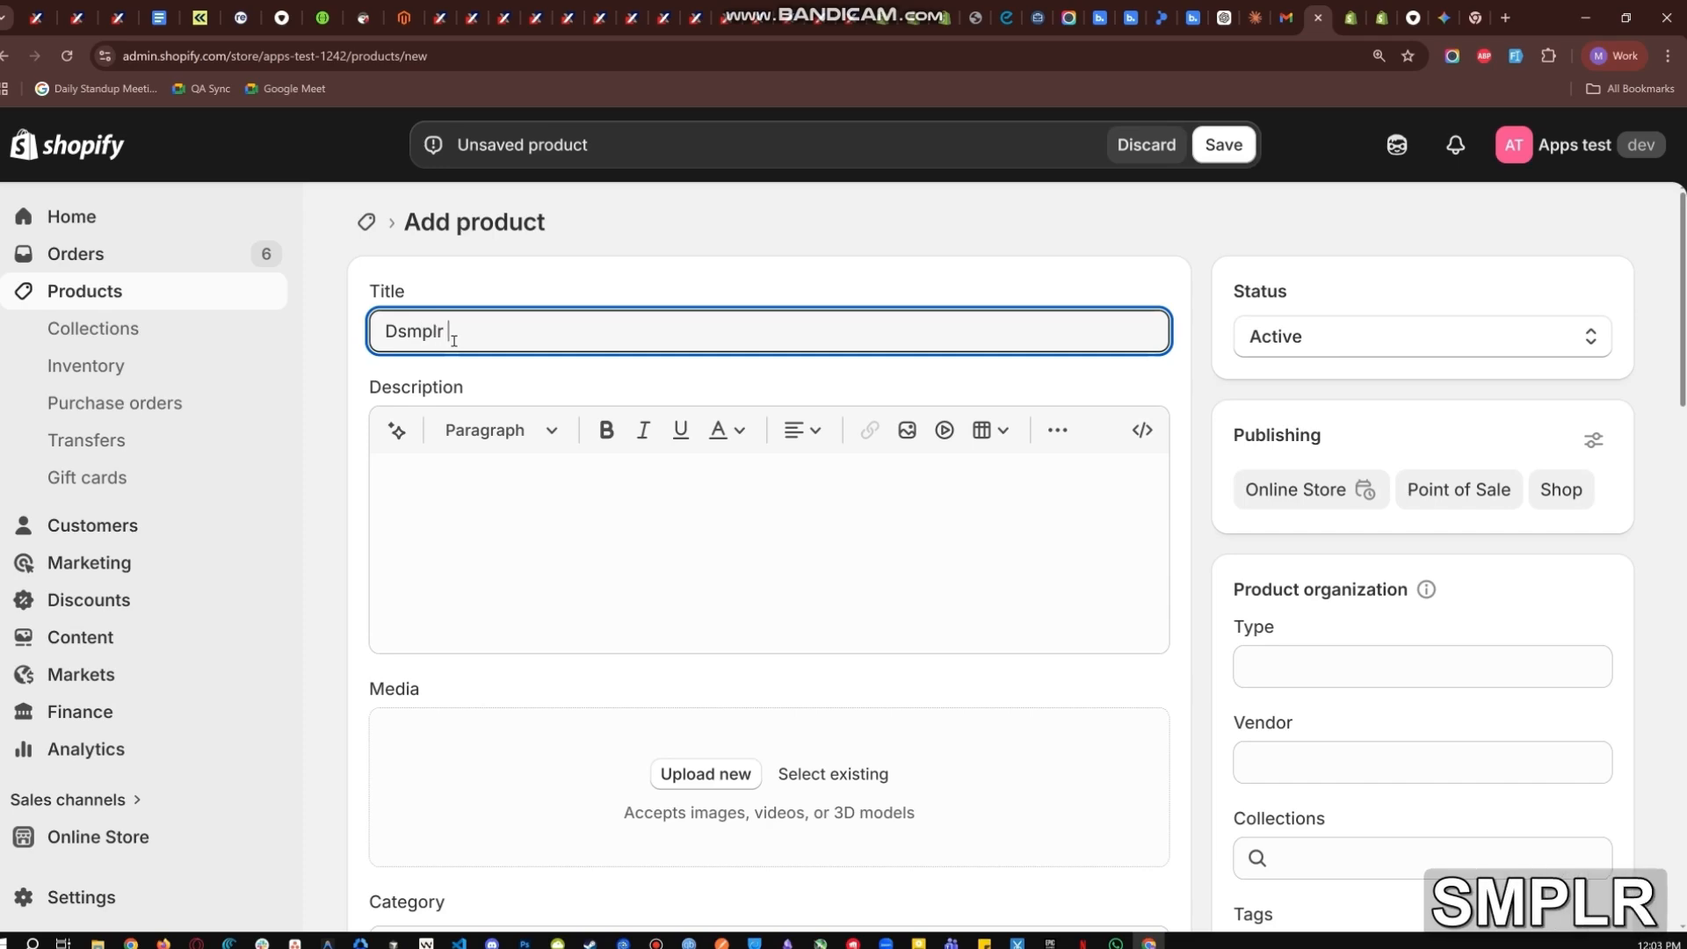
key(ctrl+a)
key(BackSpace)
text(Sample )
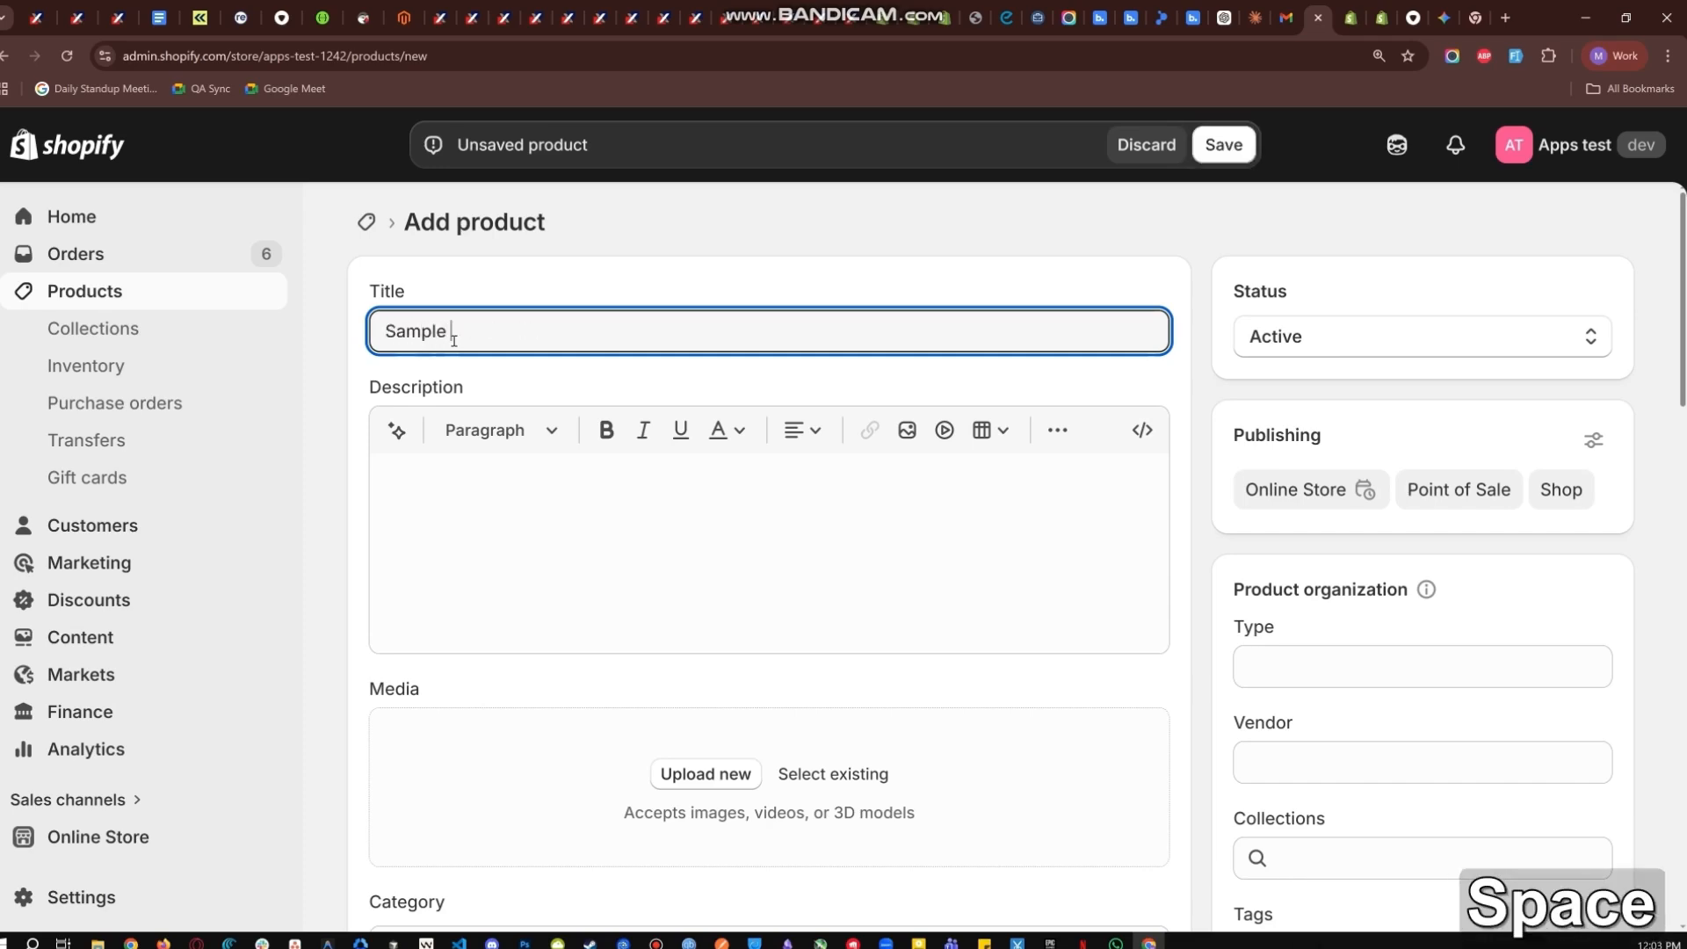
text(Product)
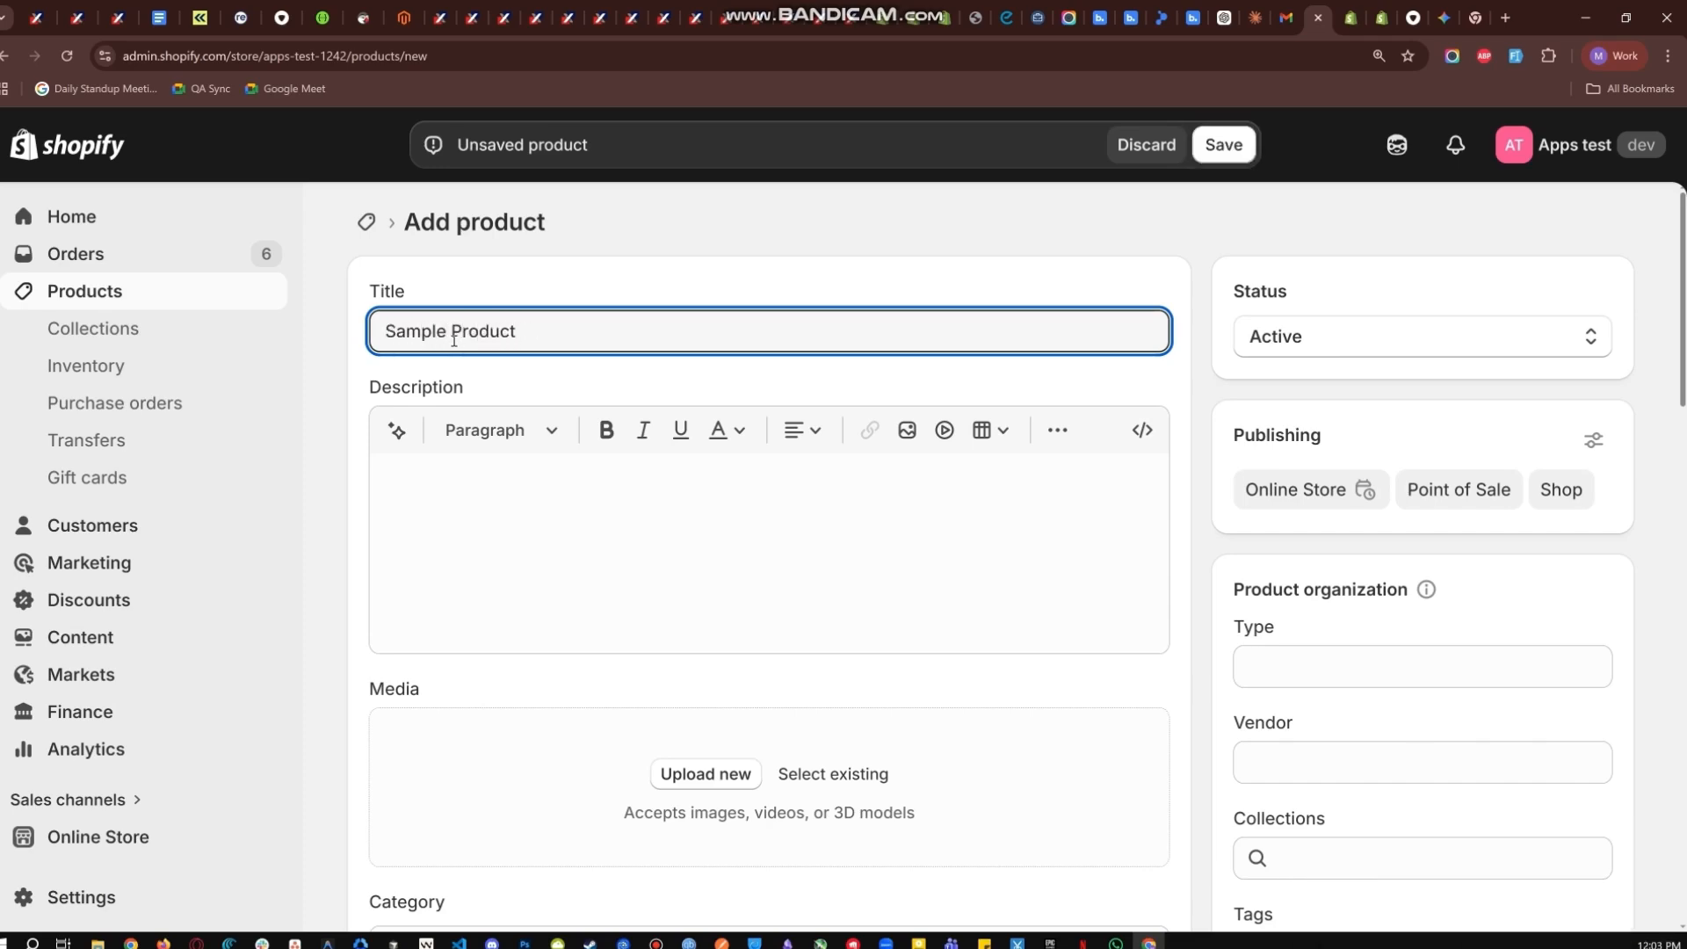
text( BM)
Enter the copied SKU 00123B/FR in the product's inventory details and save the new product.
scroll(605, 297, down, 1)
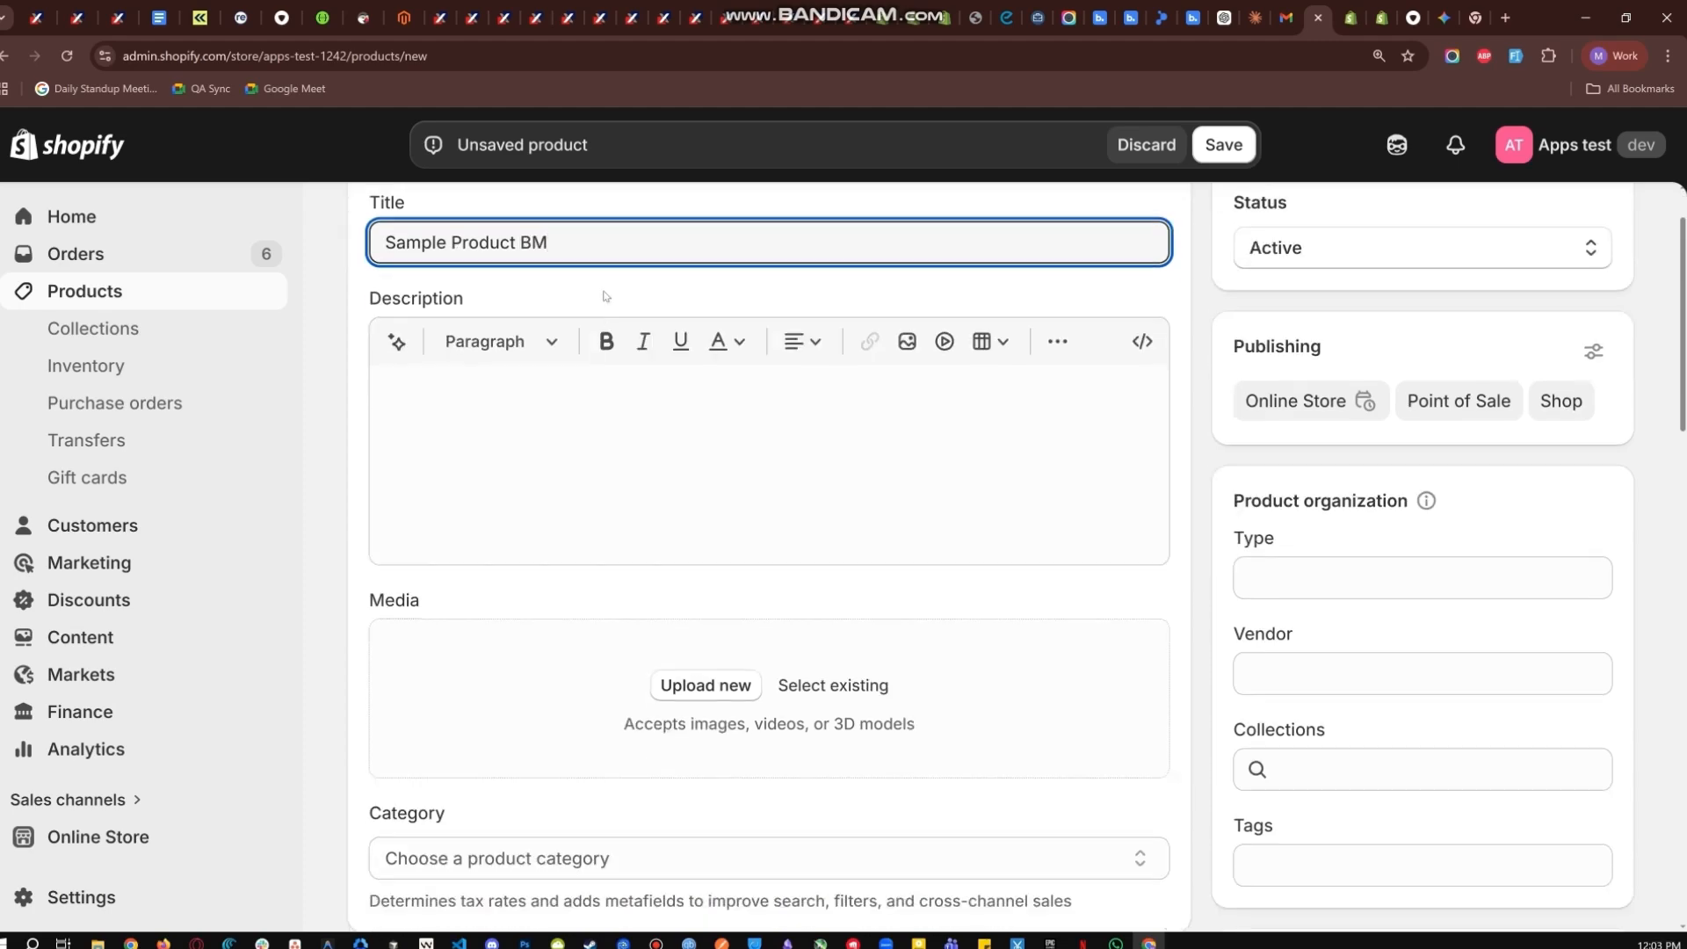
scroll(492, 439, down, 9)
click(400, 703)
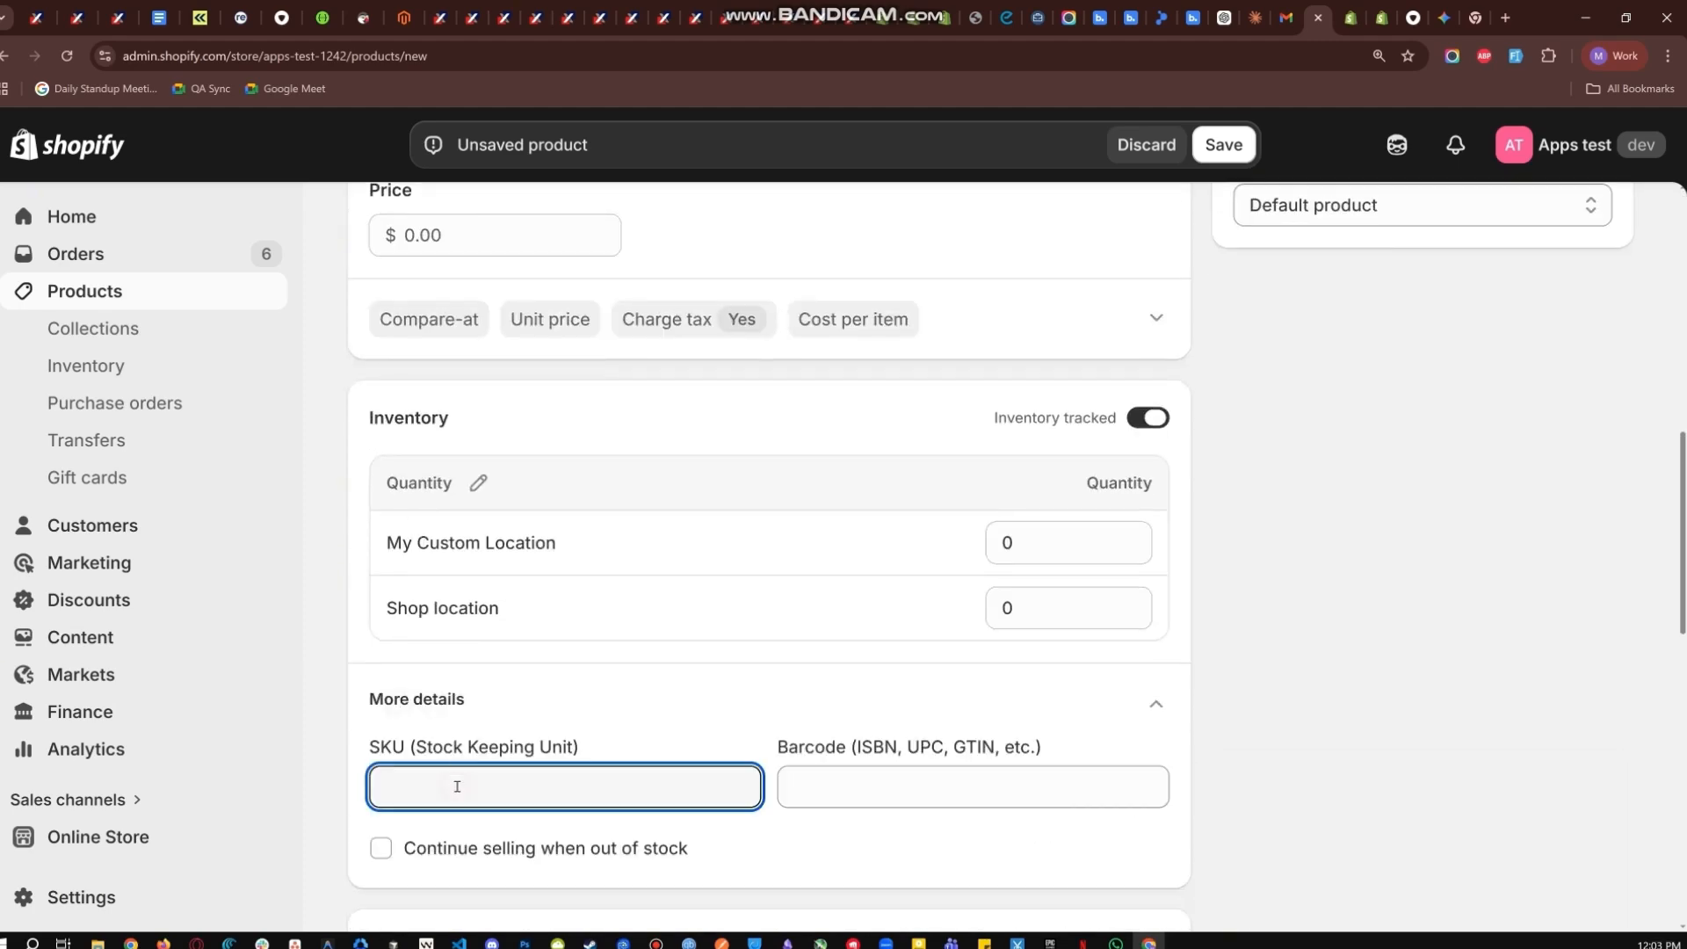
key(ctrl+v)
key(BackSpace)
scroll(769, 527, up, 4)
click(1234, 142)
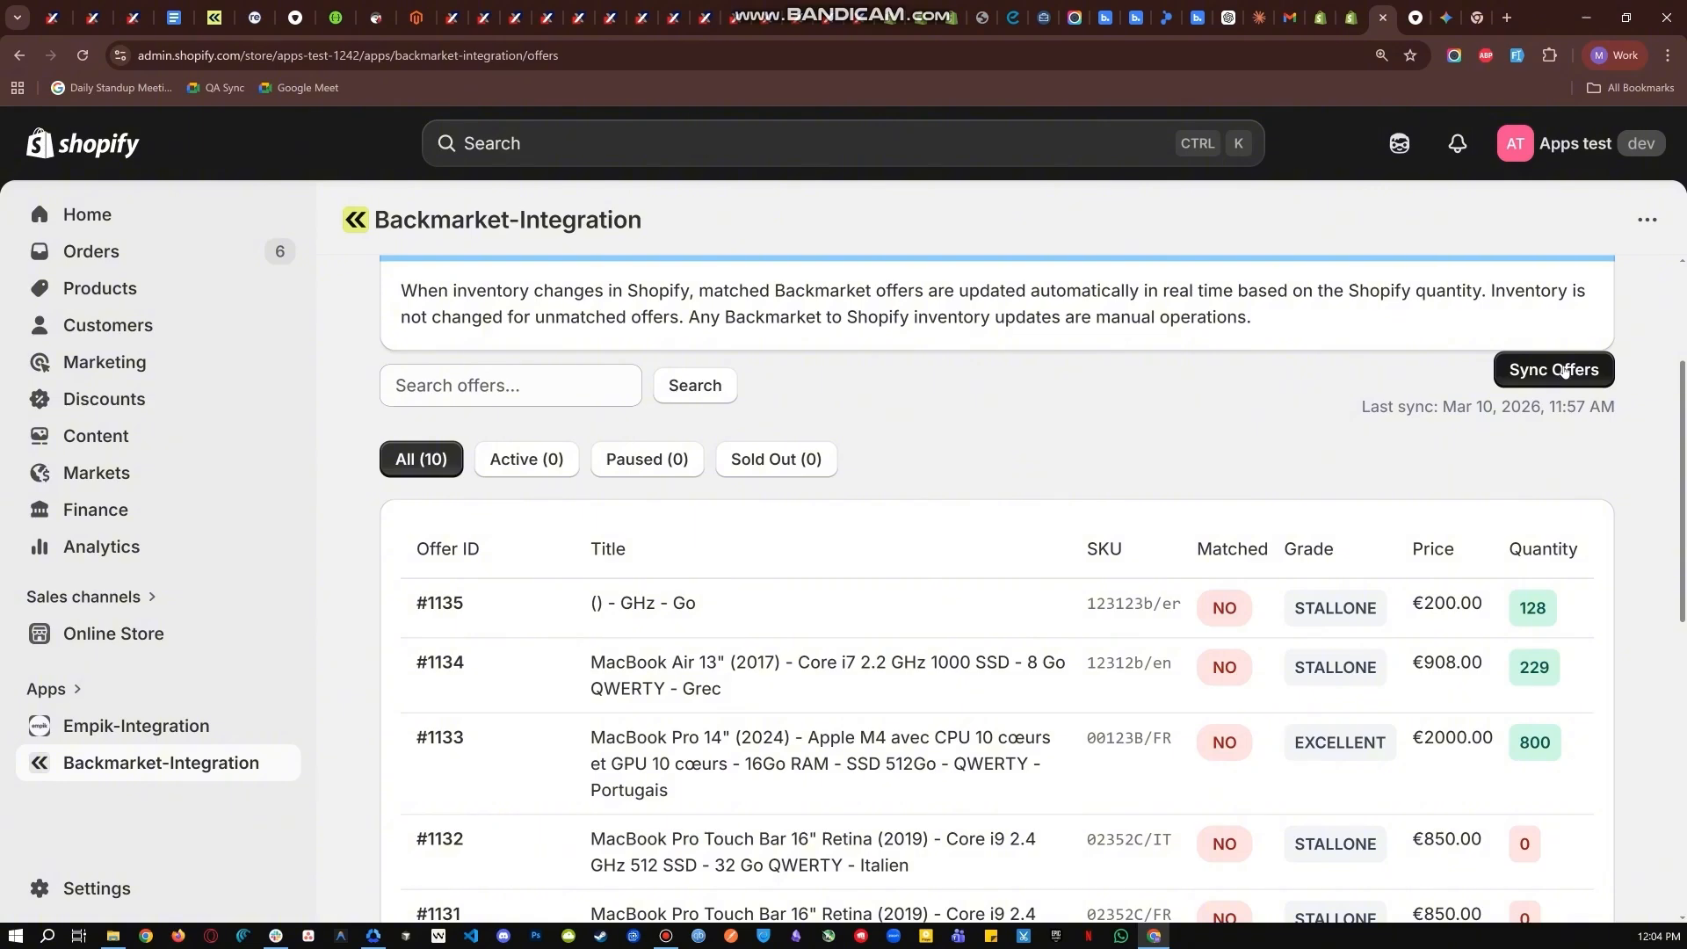
Sync the Backmarket offers and check the matched status of the offer with SKU 00123B/FR.
click(1563, 370)
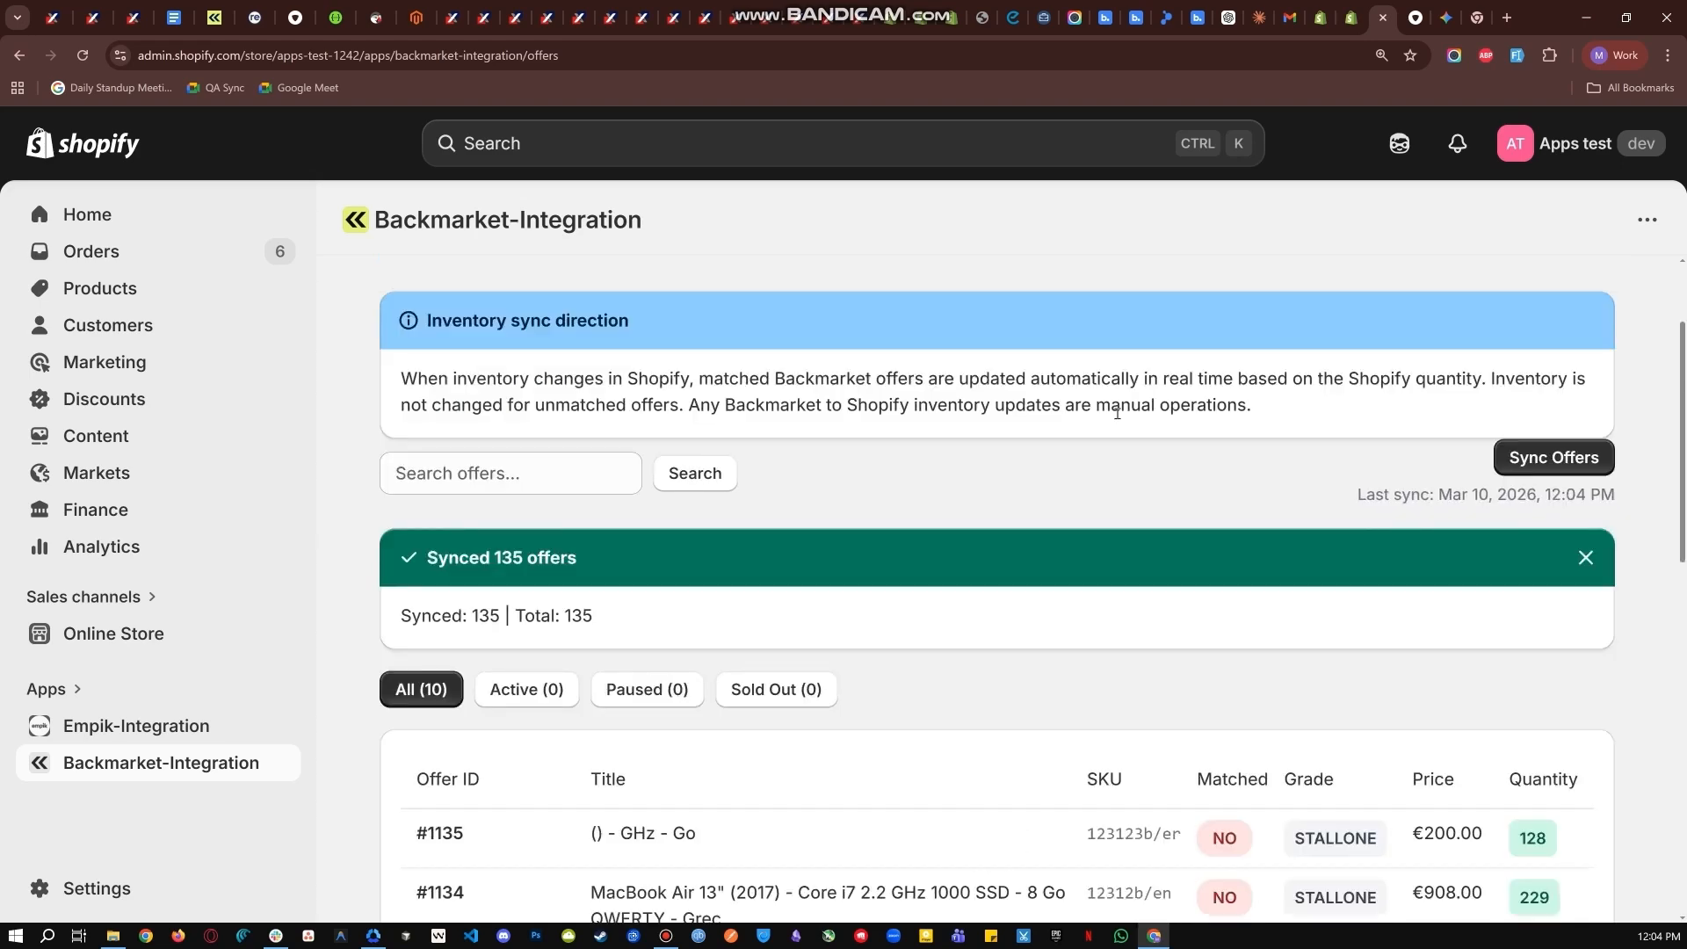
scroll(1117, 412, down, 4)
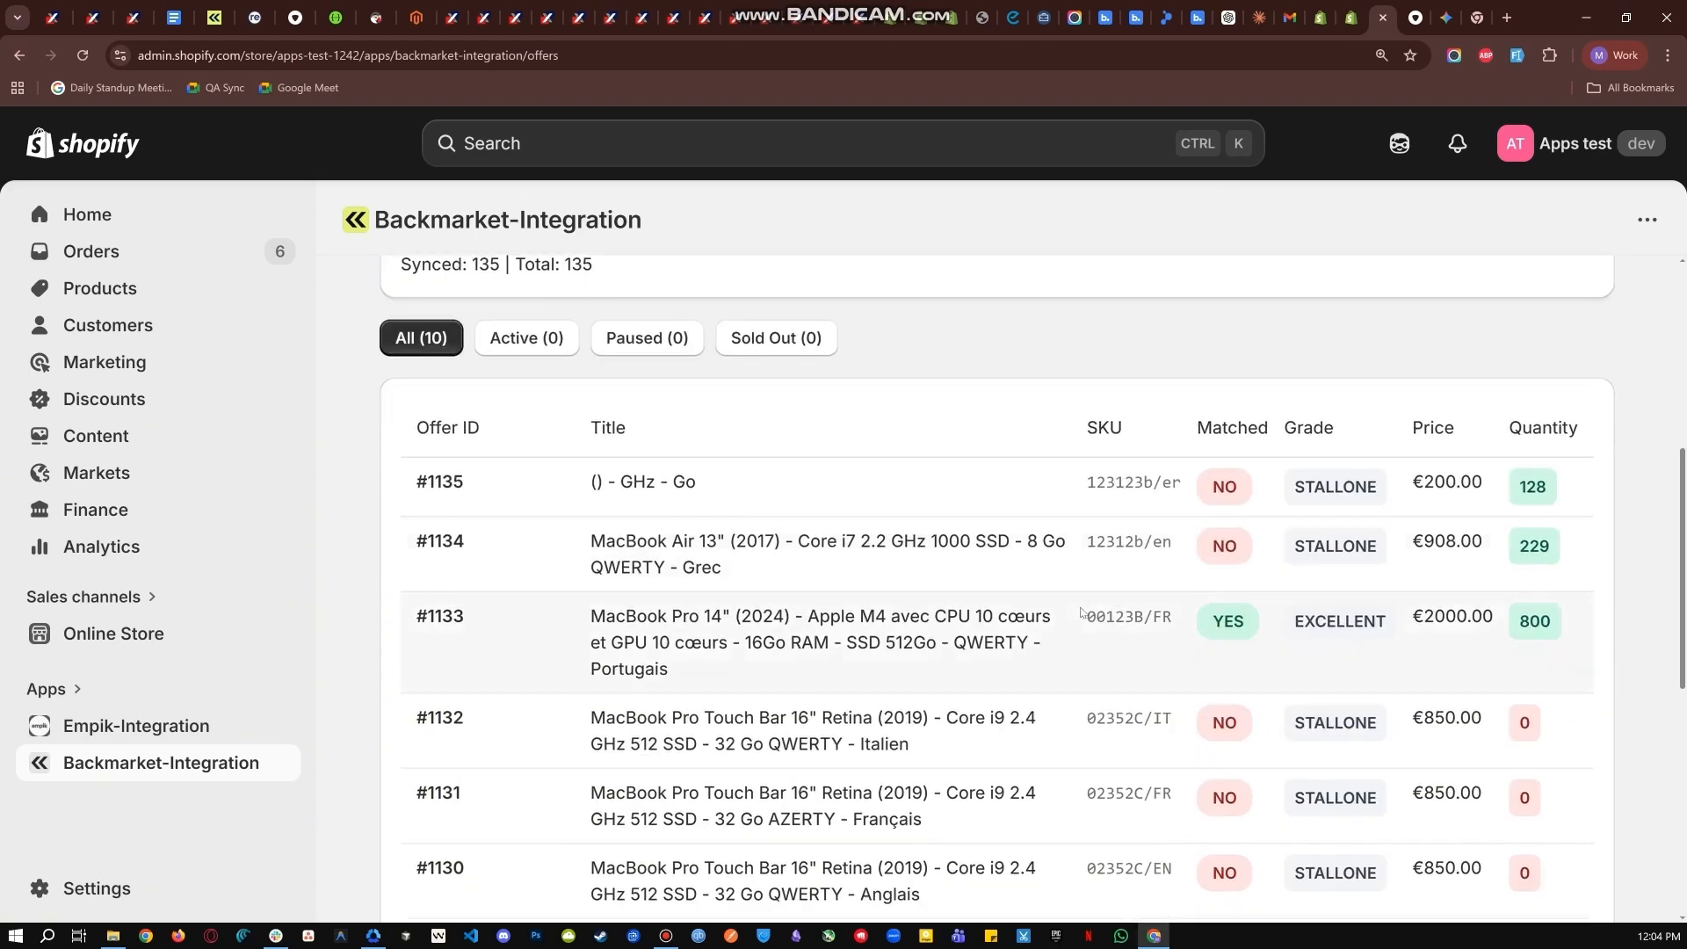
drag(1086, 619, 1249, 624)
drag(1248, 623, 1221, 622)
drag(1248, 621, 1226, 622)
Find SKU 00123B/FR in the store inventory, set its available quantity to 237 and save the change.
key(ctrl+shift+Tab)
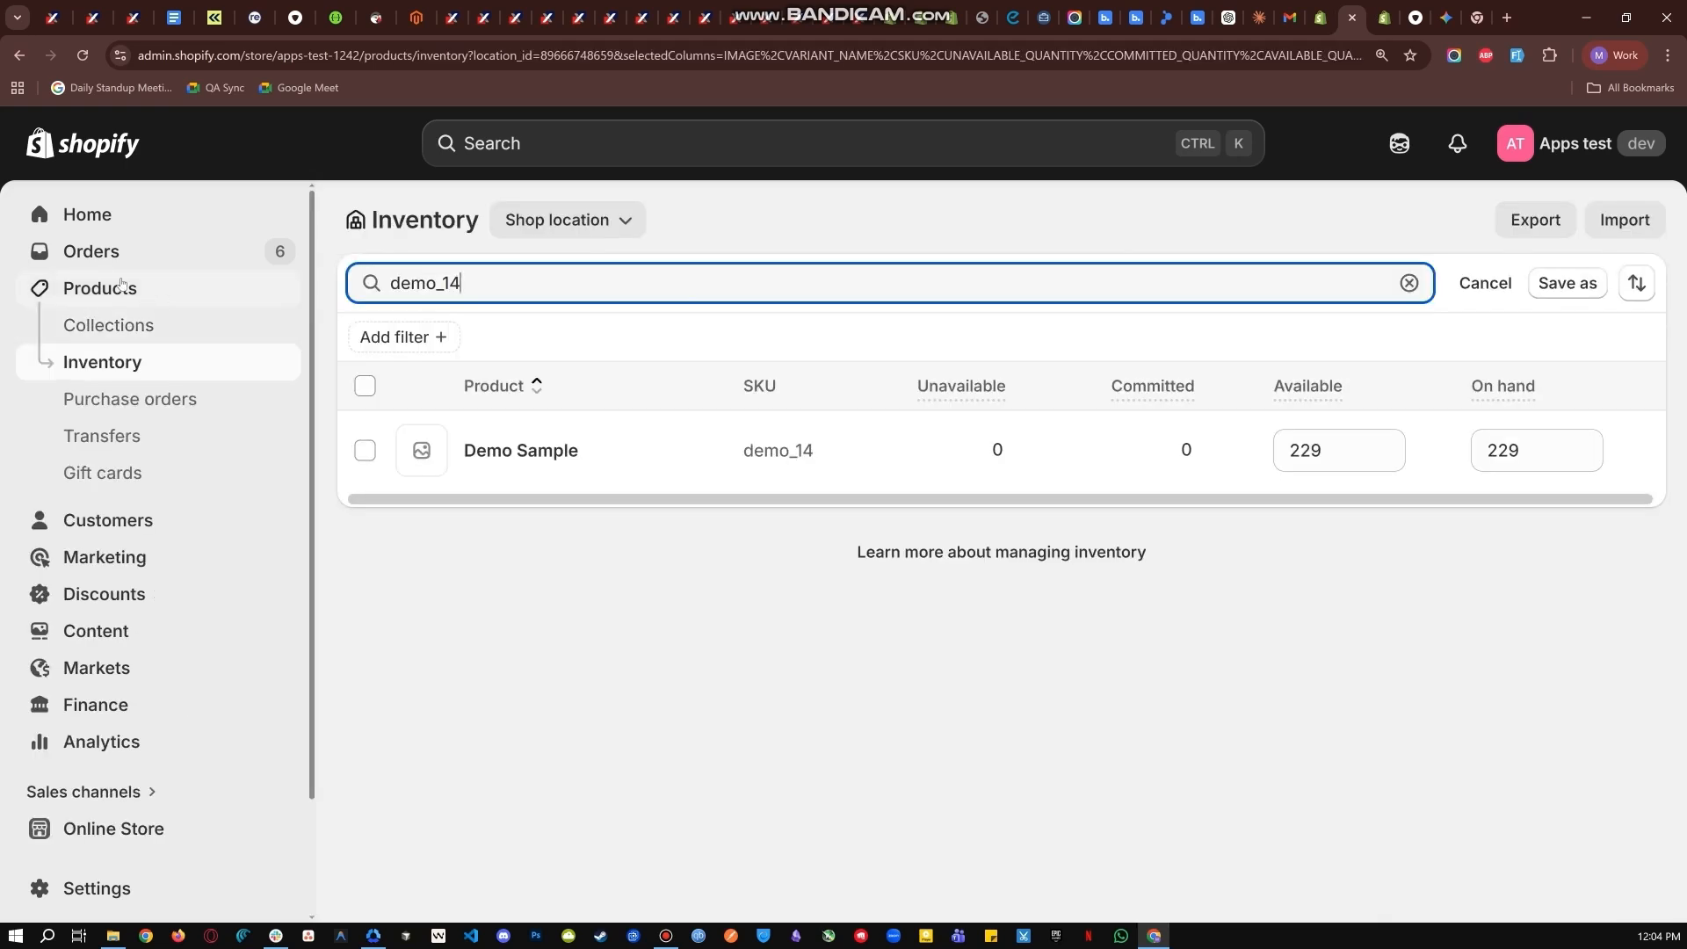
click(104, 290)
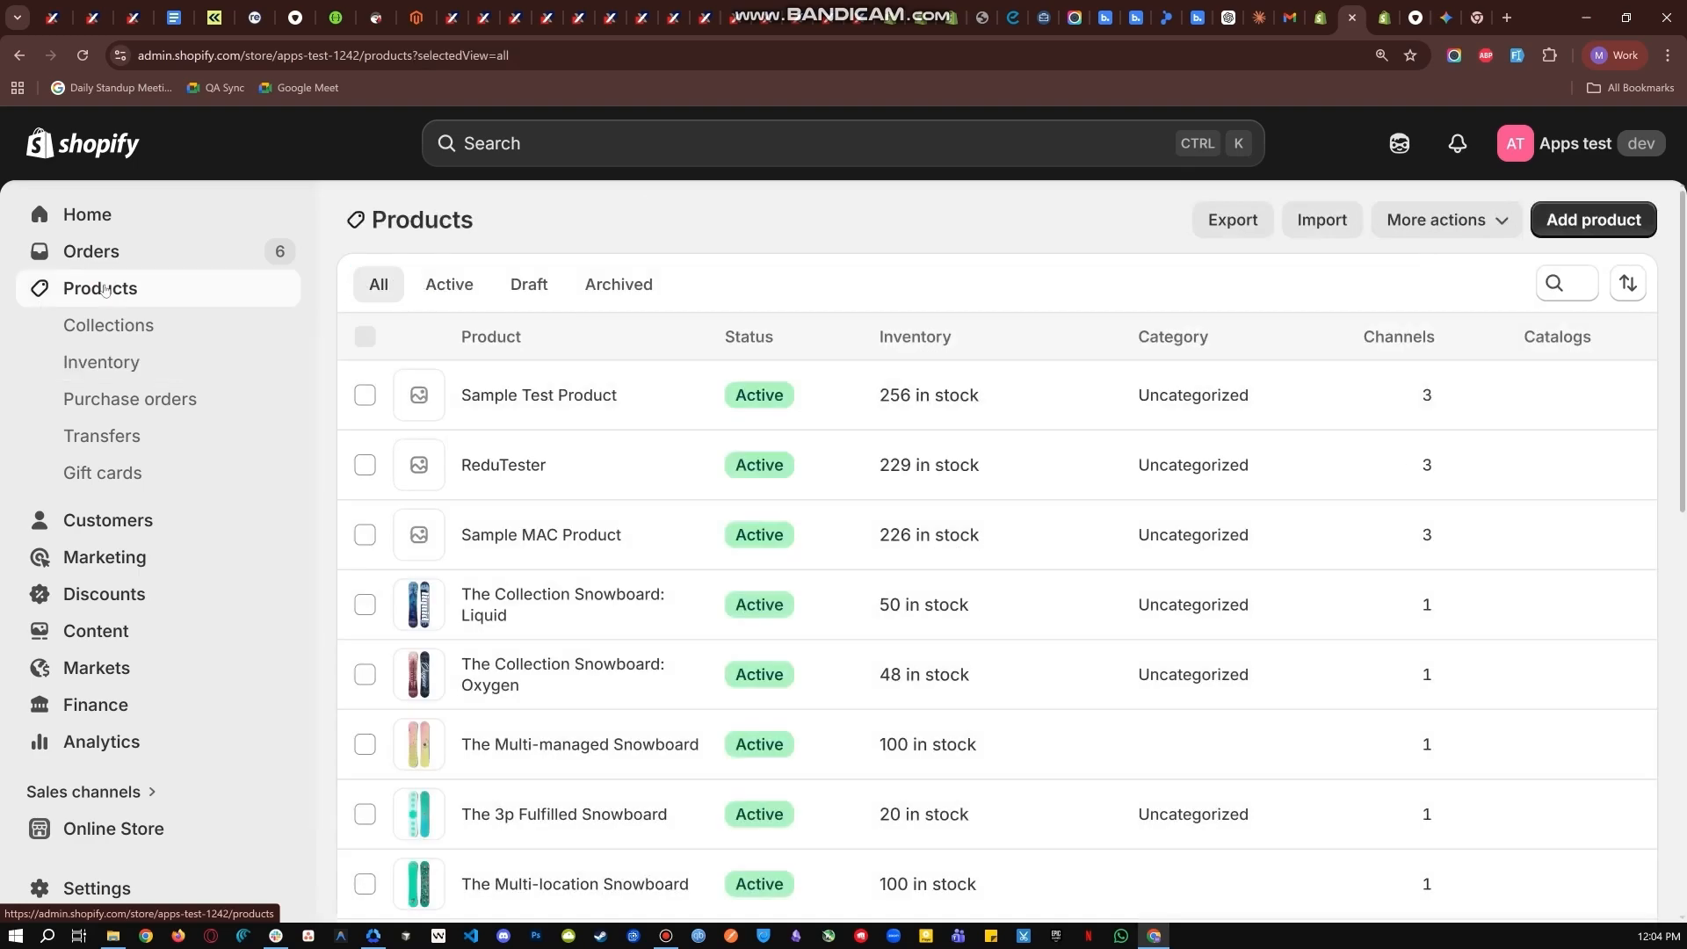
click(154, 362)
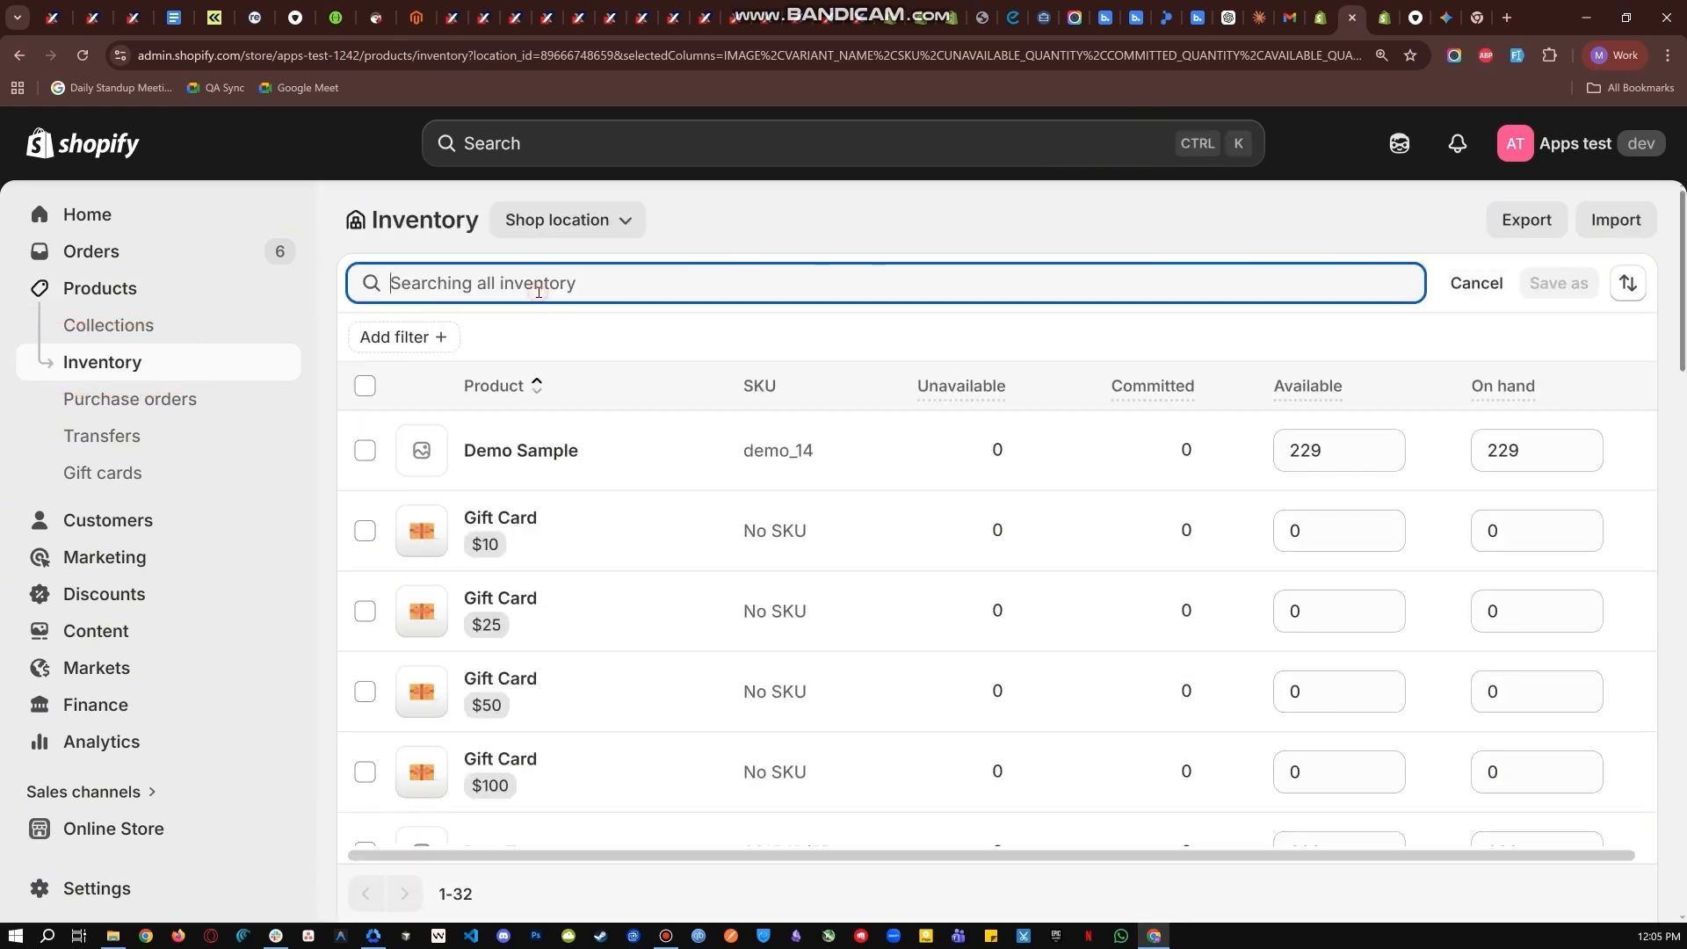
key(ctrl)
key(ctrl+v)
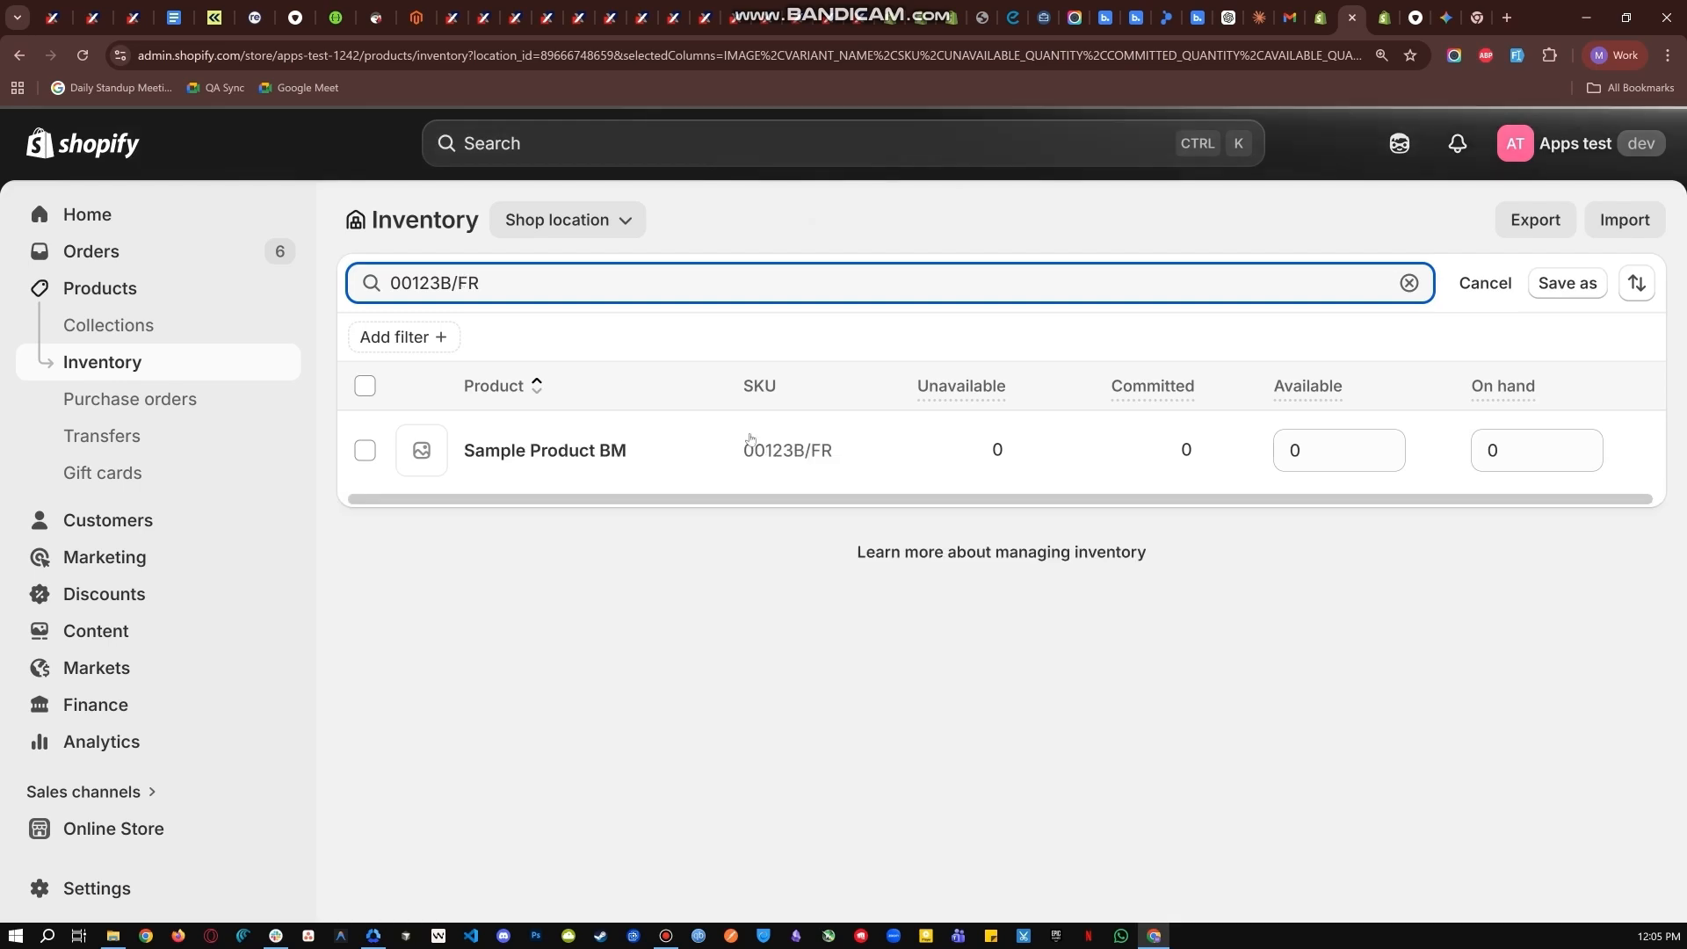
click(1313, 459)
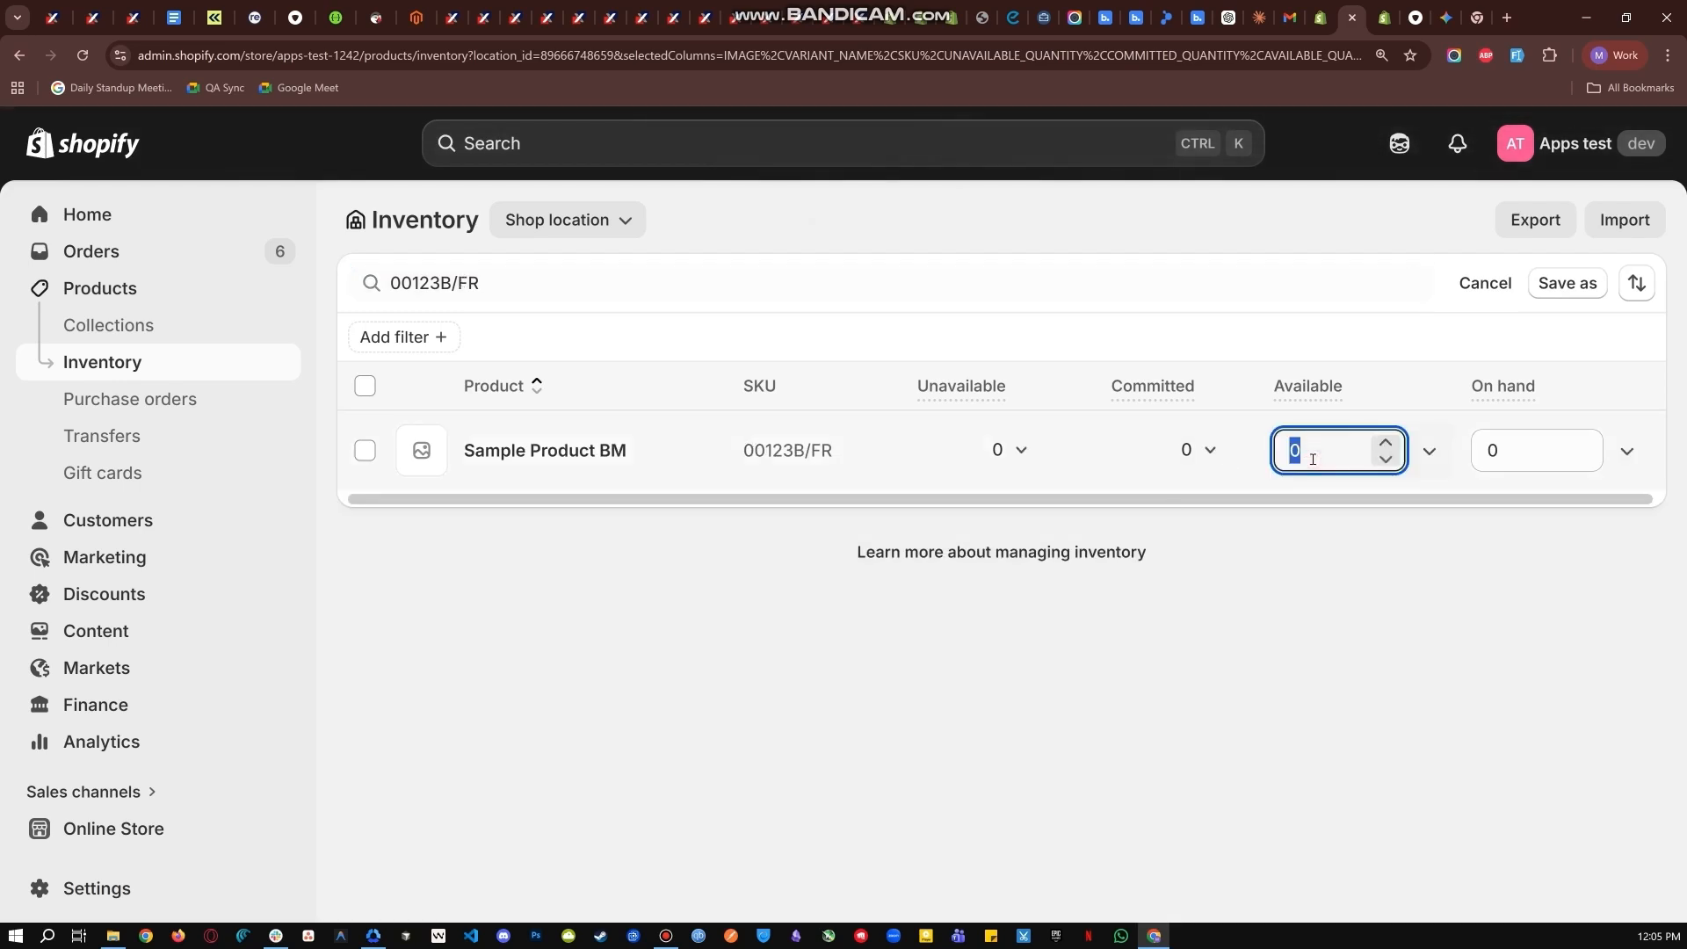
text(237)
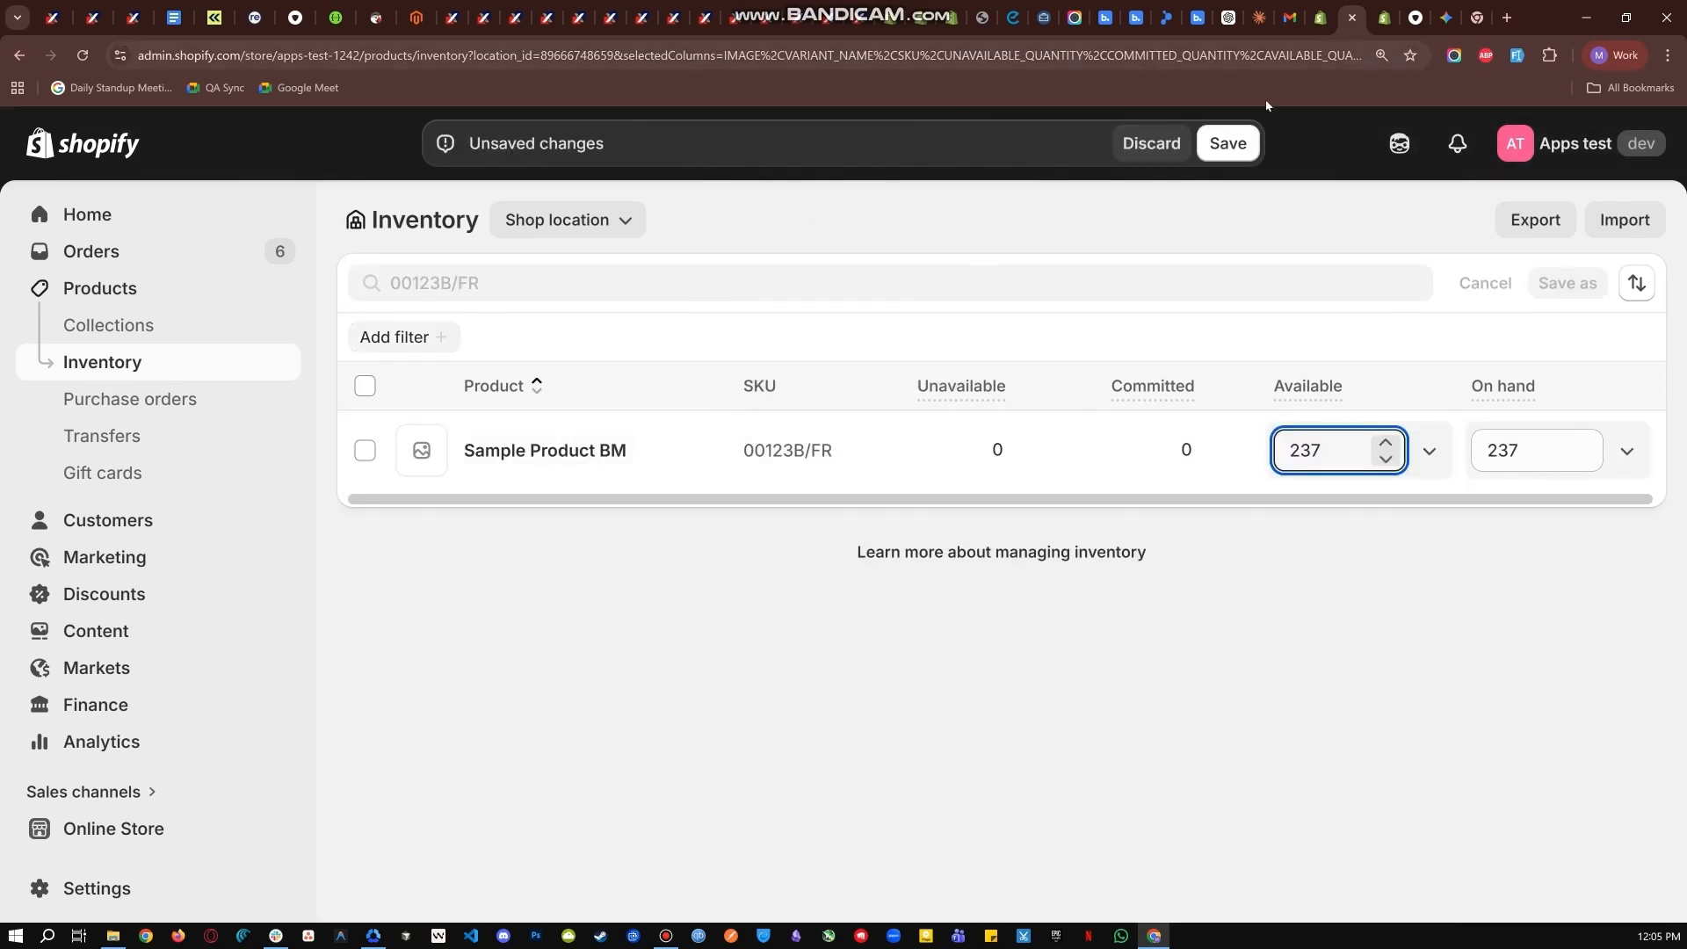
click(1244, 139)
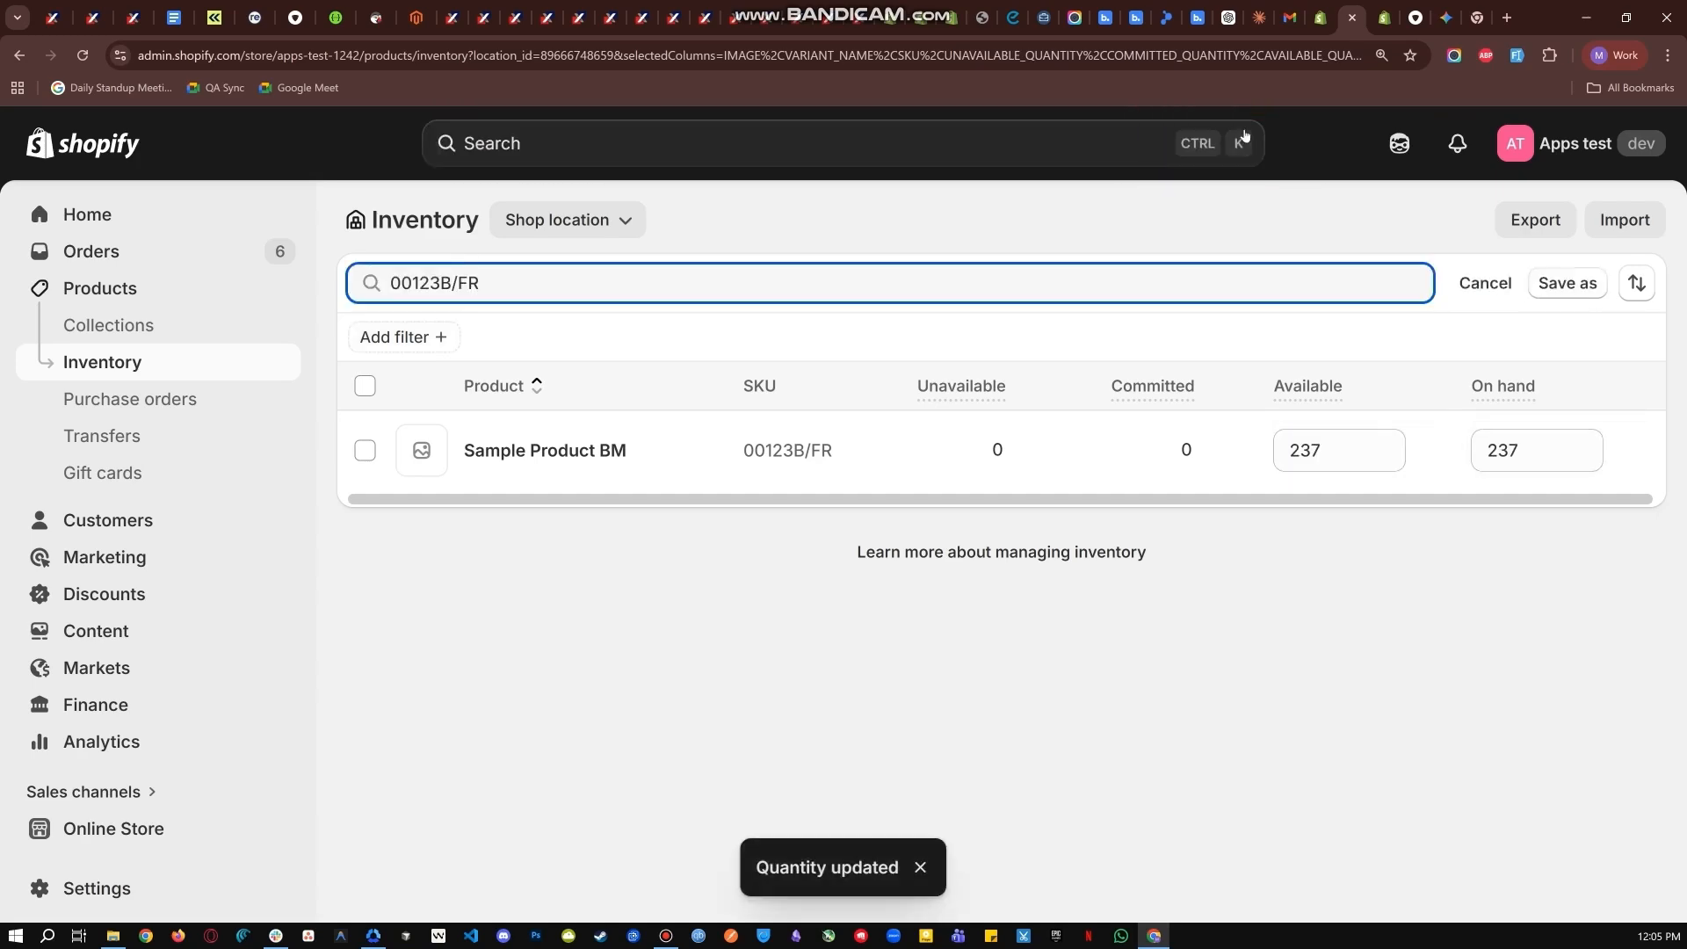
Return to the Backmarket offers and sync them again to bring in the updated inventory.
click(1384, 17)
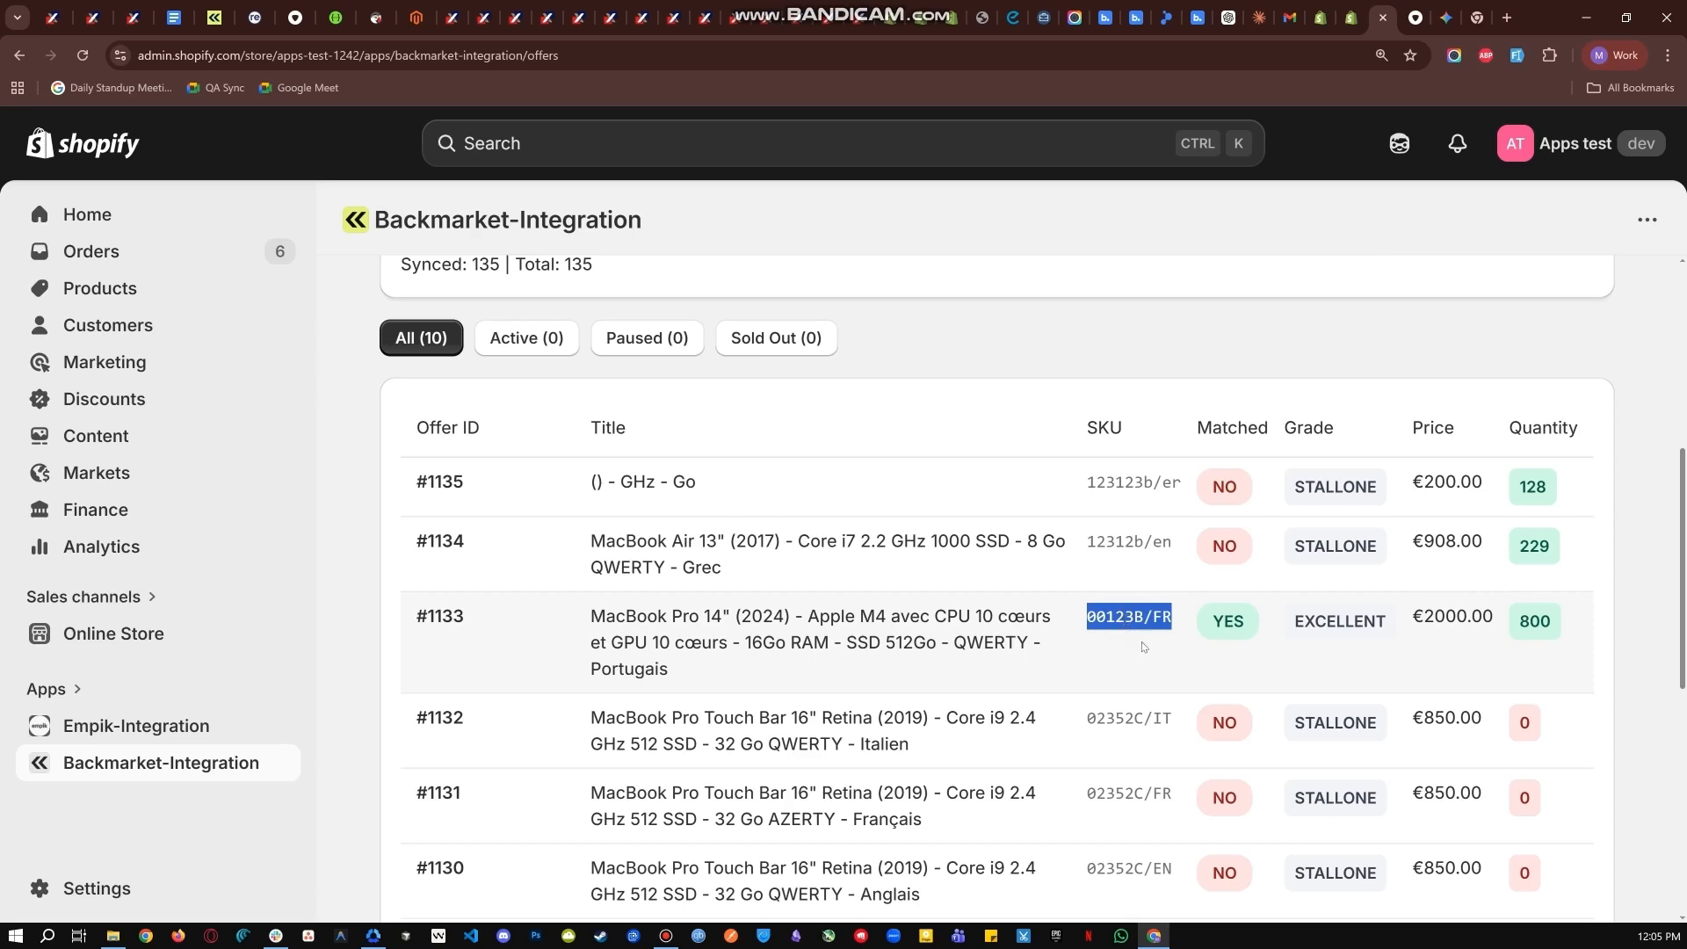
click(1143, 647)
scroll(1564, 364, up, 3)
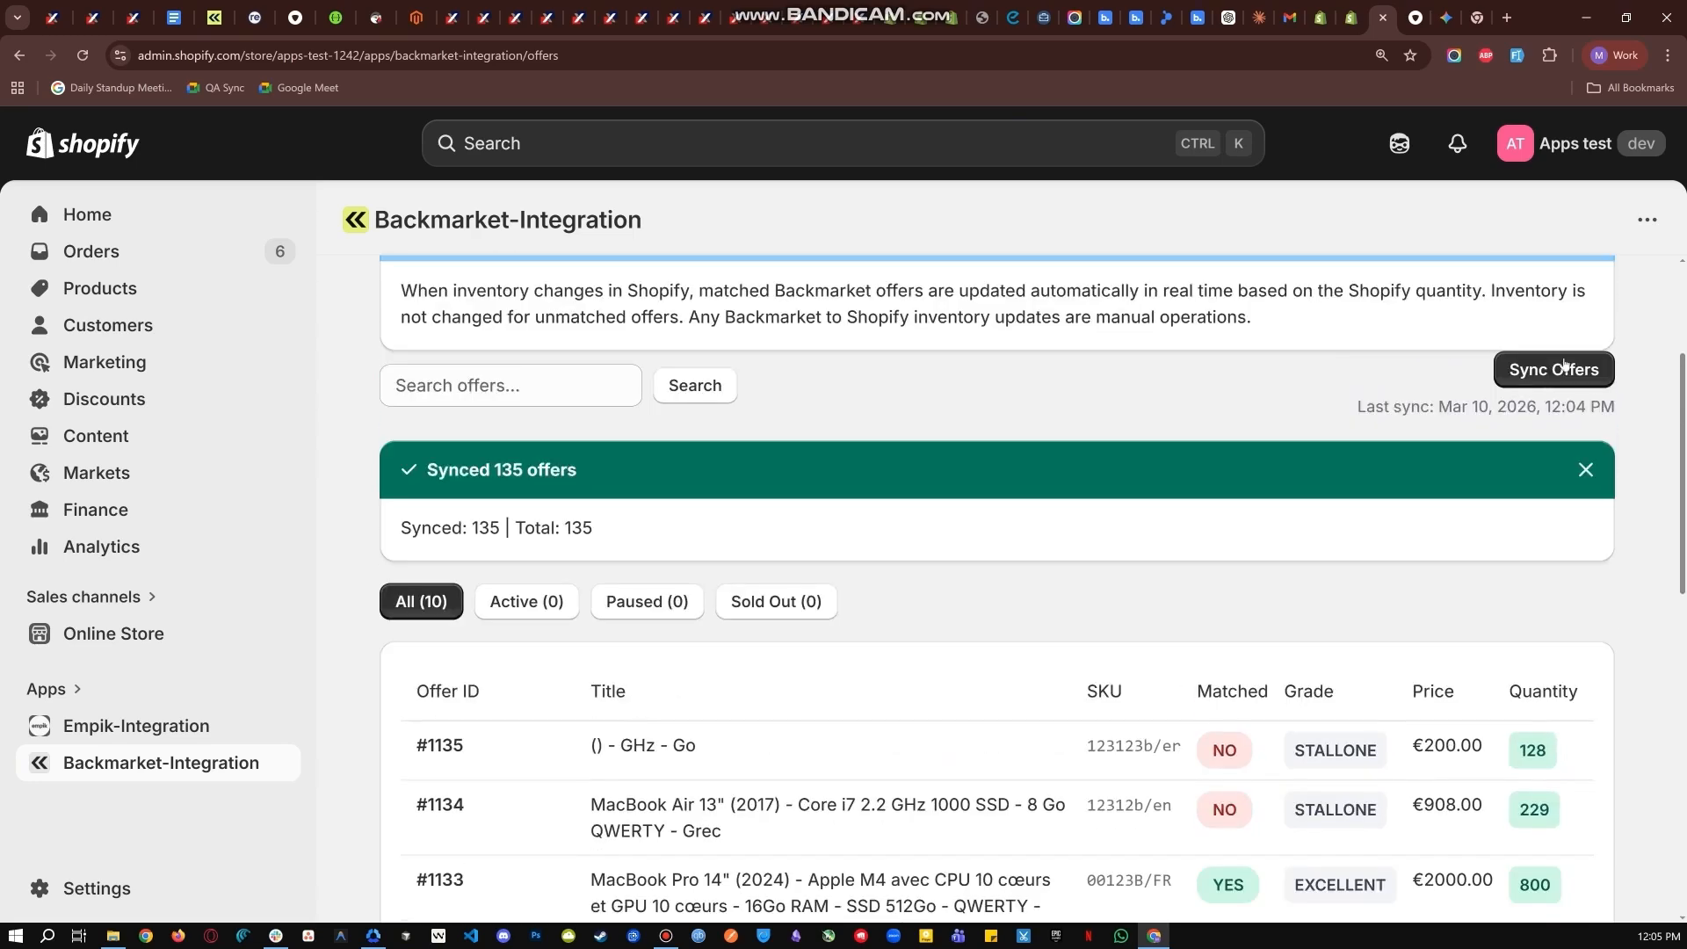
click(1564, 367)
scroll(1434, 343, down, 3)
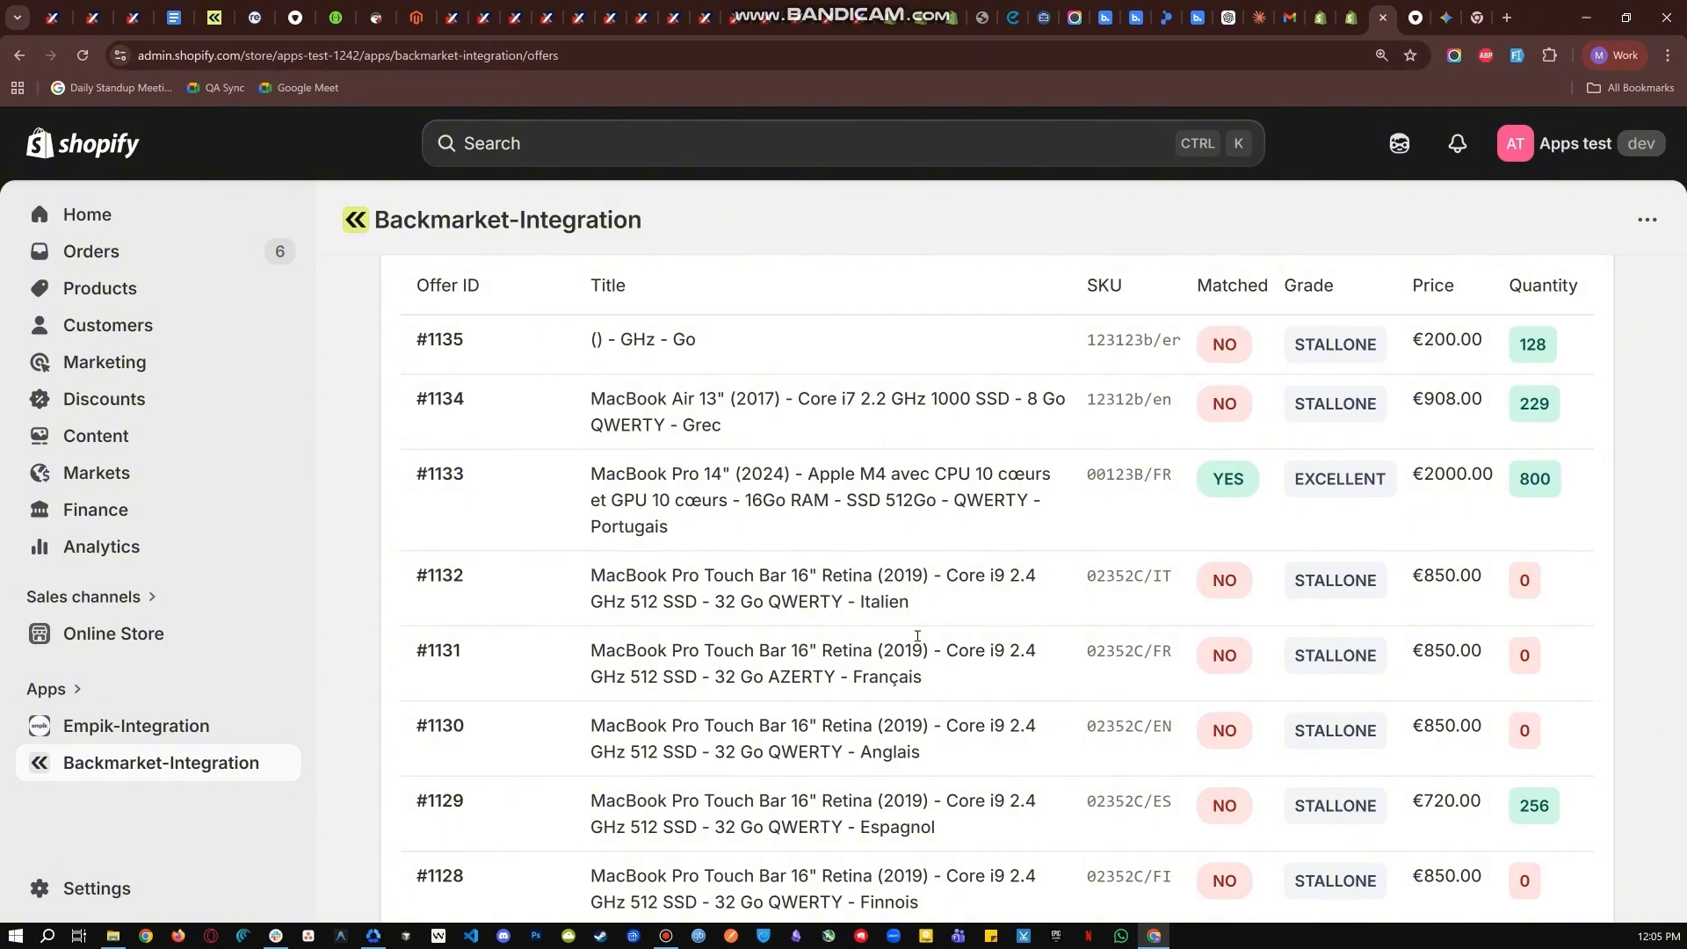
scroll(967, 484, up, 2)
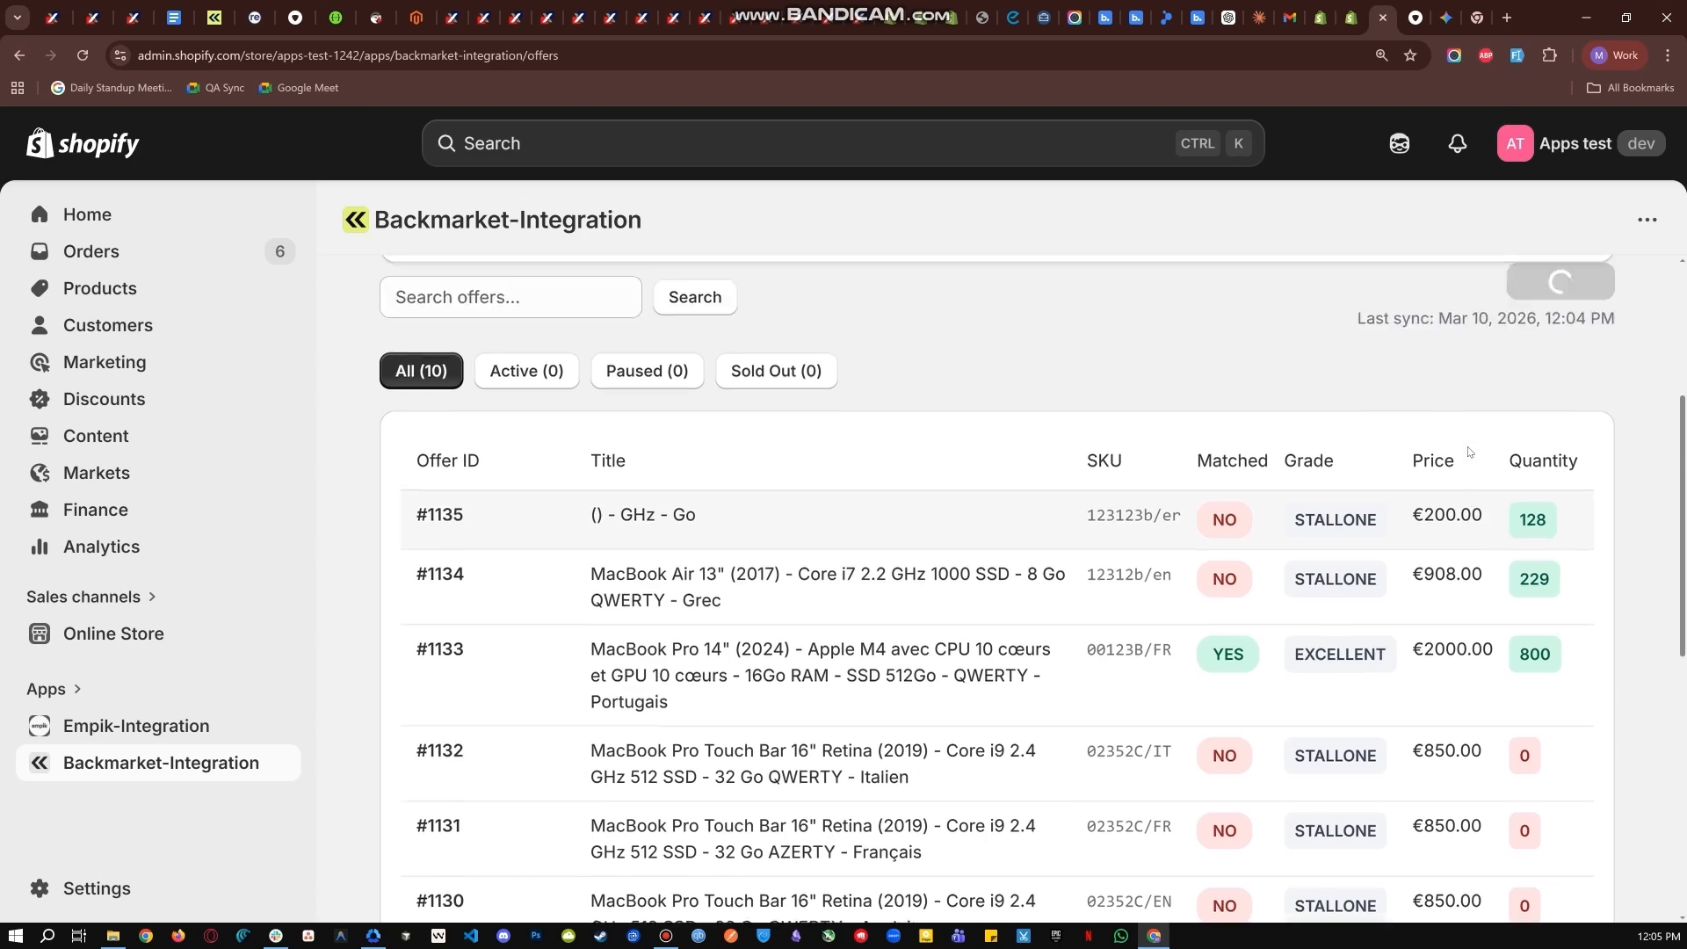
scroll(1468, 452, up, 1)
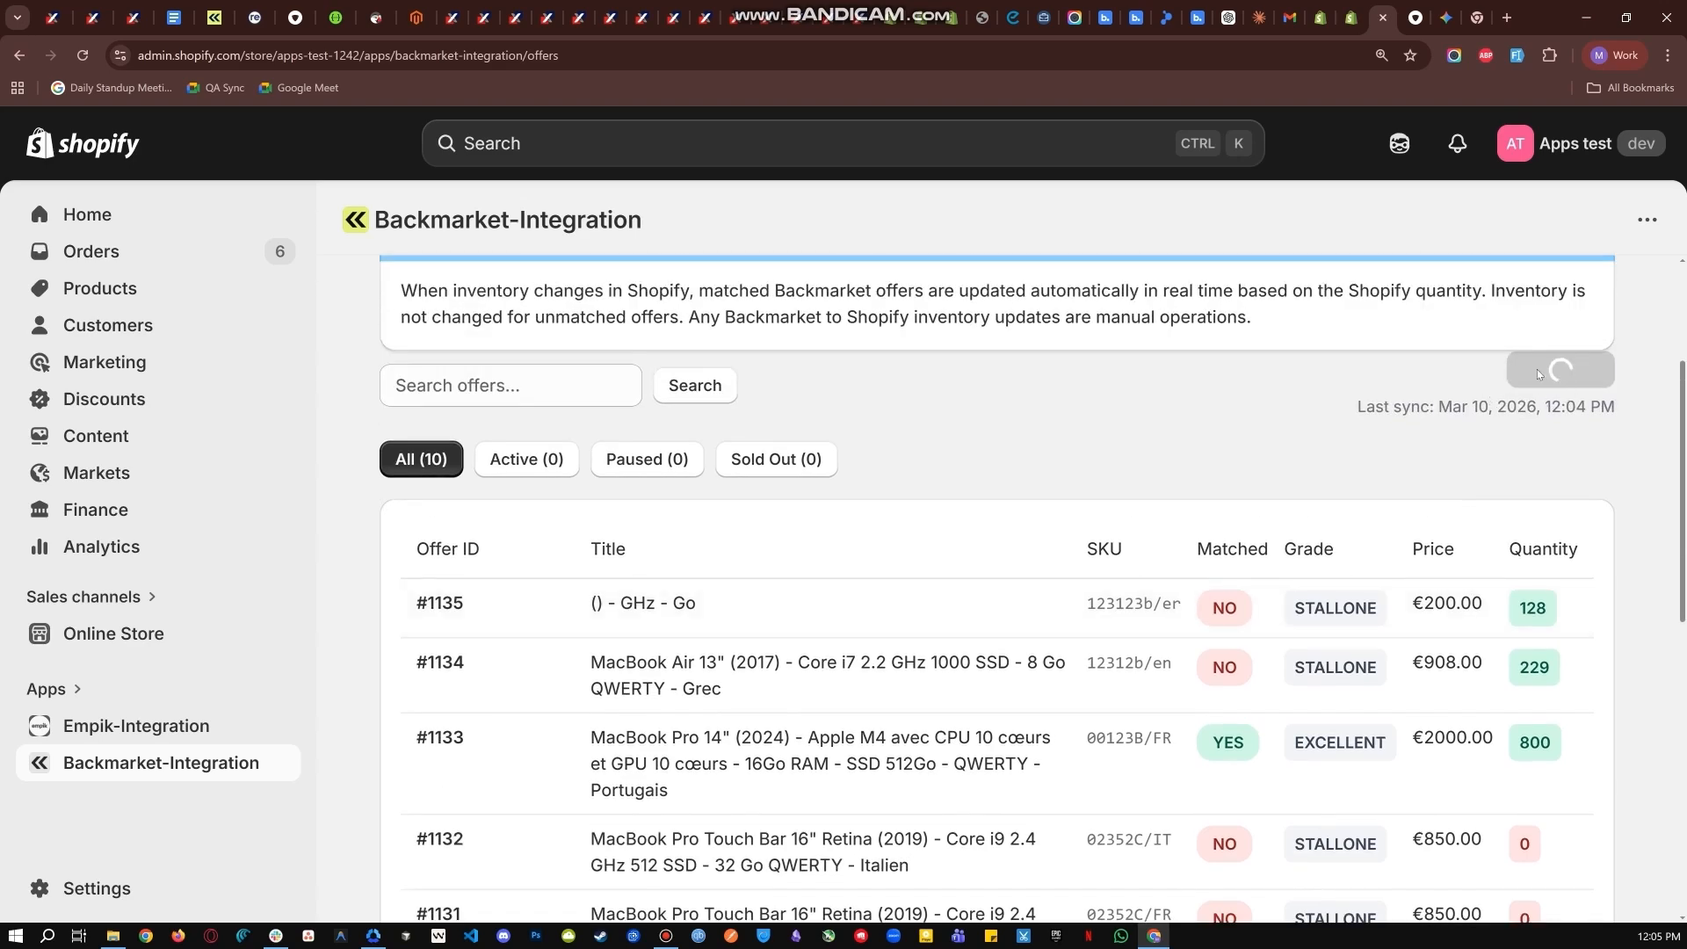
Compare the quantity of the 00123B/FR offer with the available quantity of Sample Product BM in the store inventory.
scroll(1510, 641, down, 3)
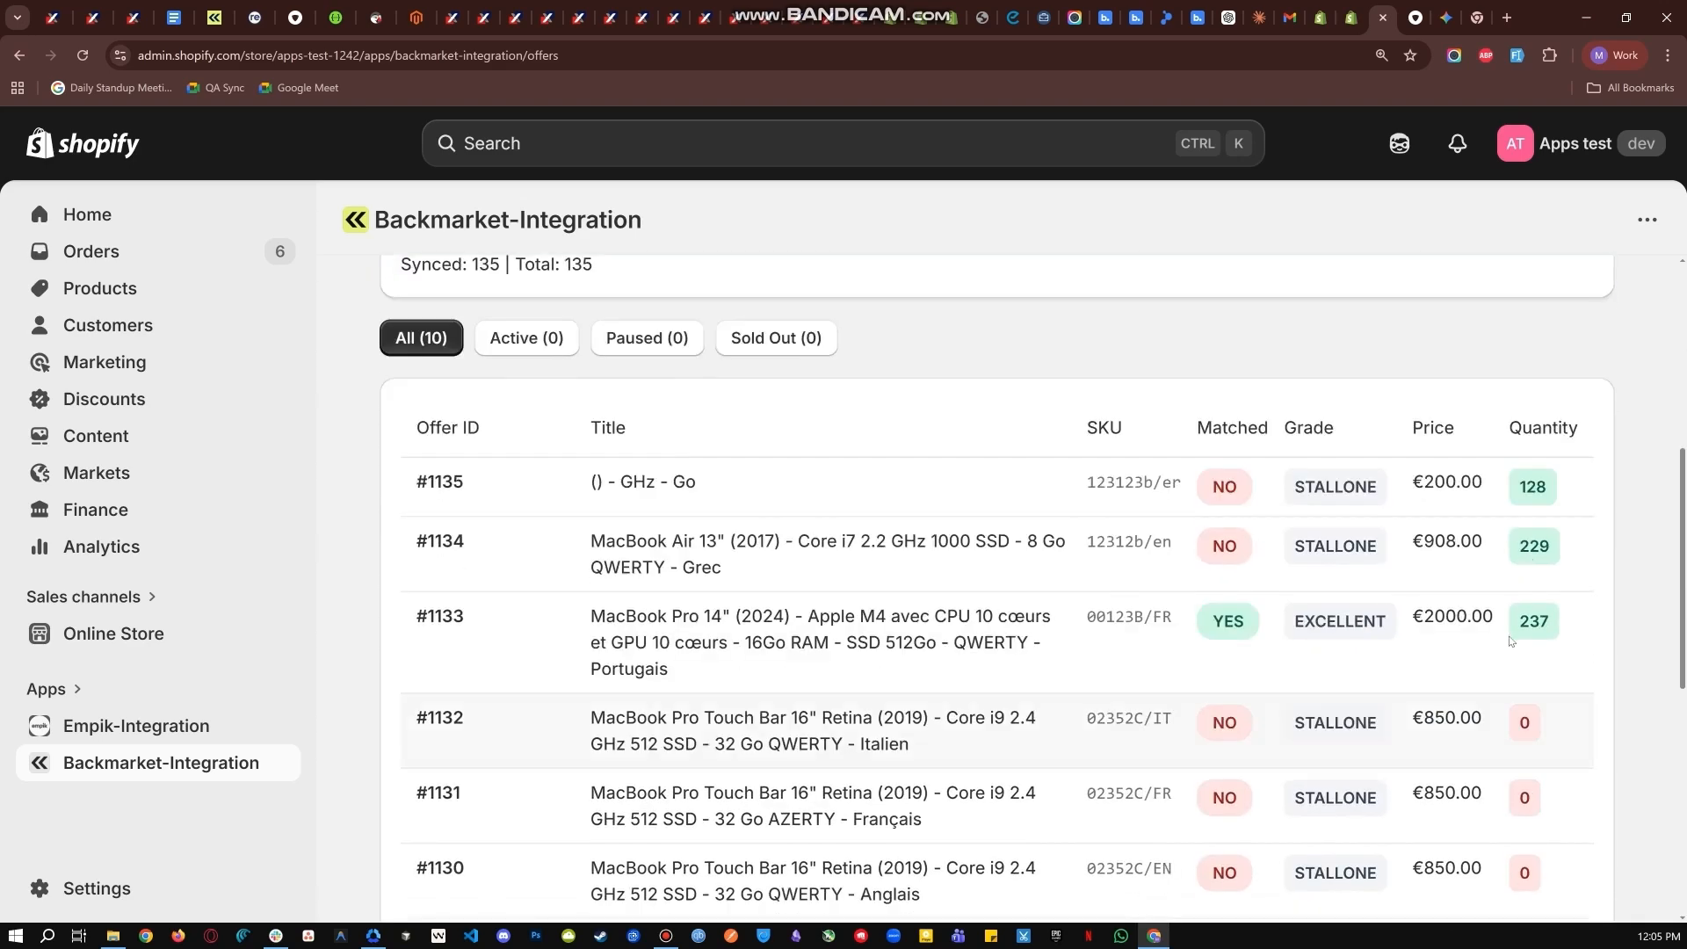
drag(1518, 624, 1561, 623)
click(1562, 622)
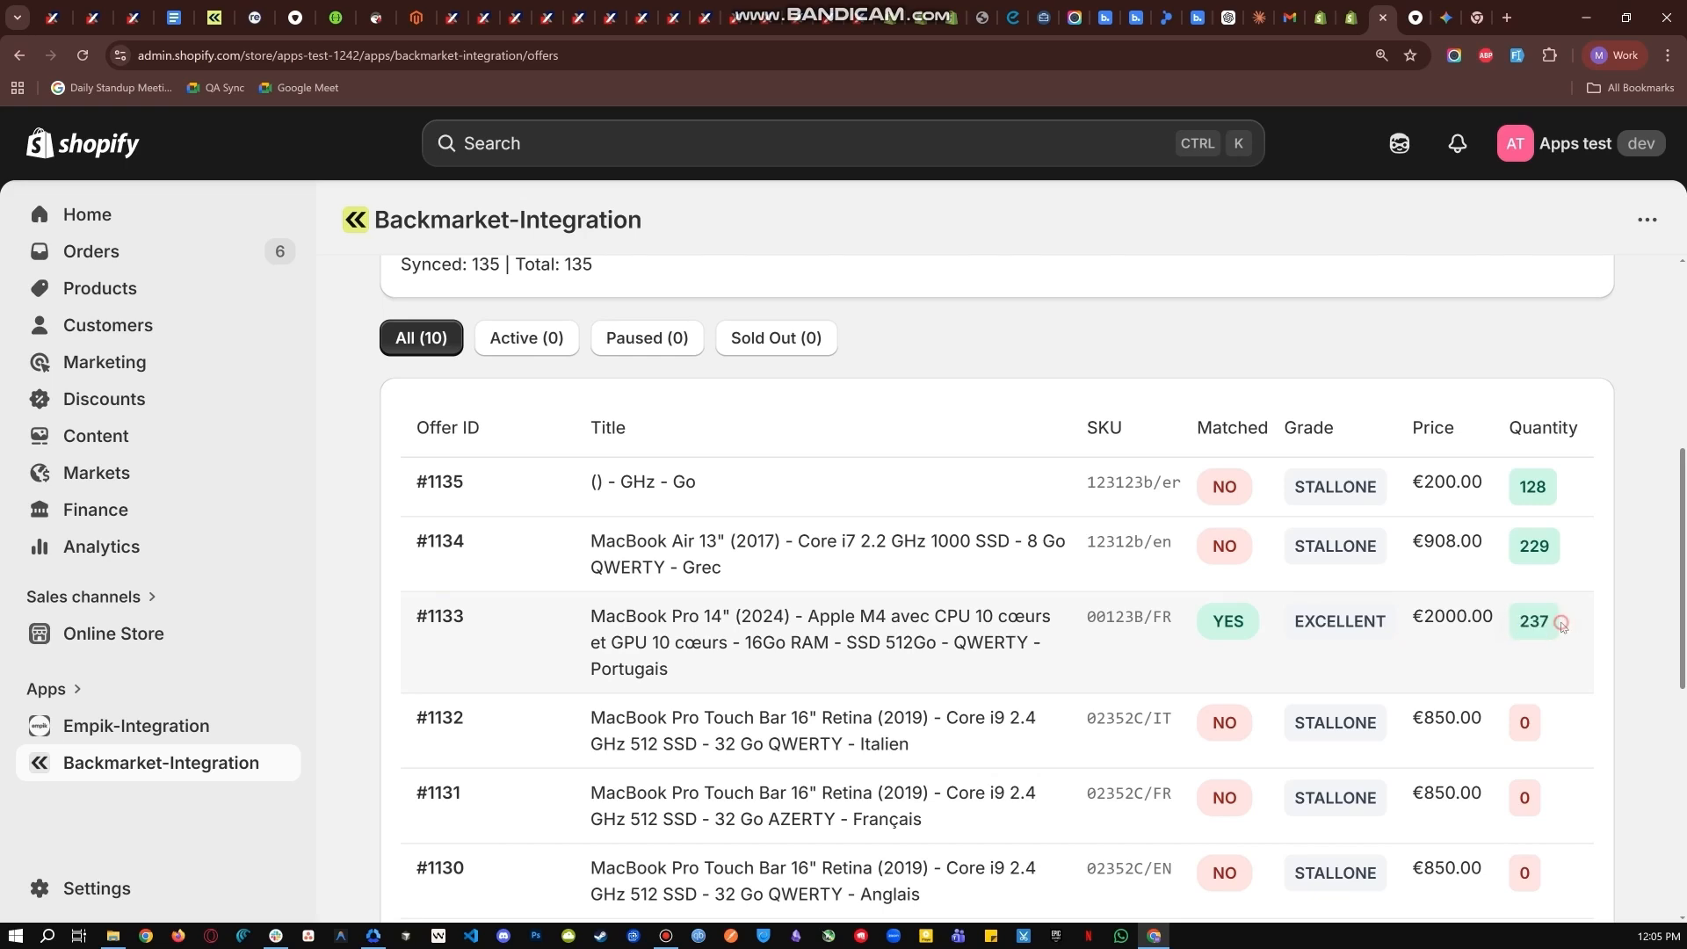
click(1352, 18)
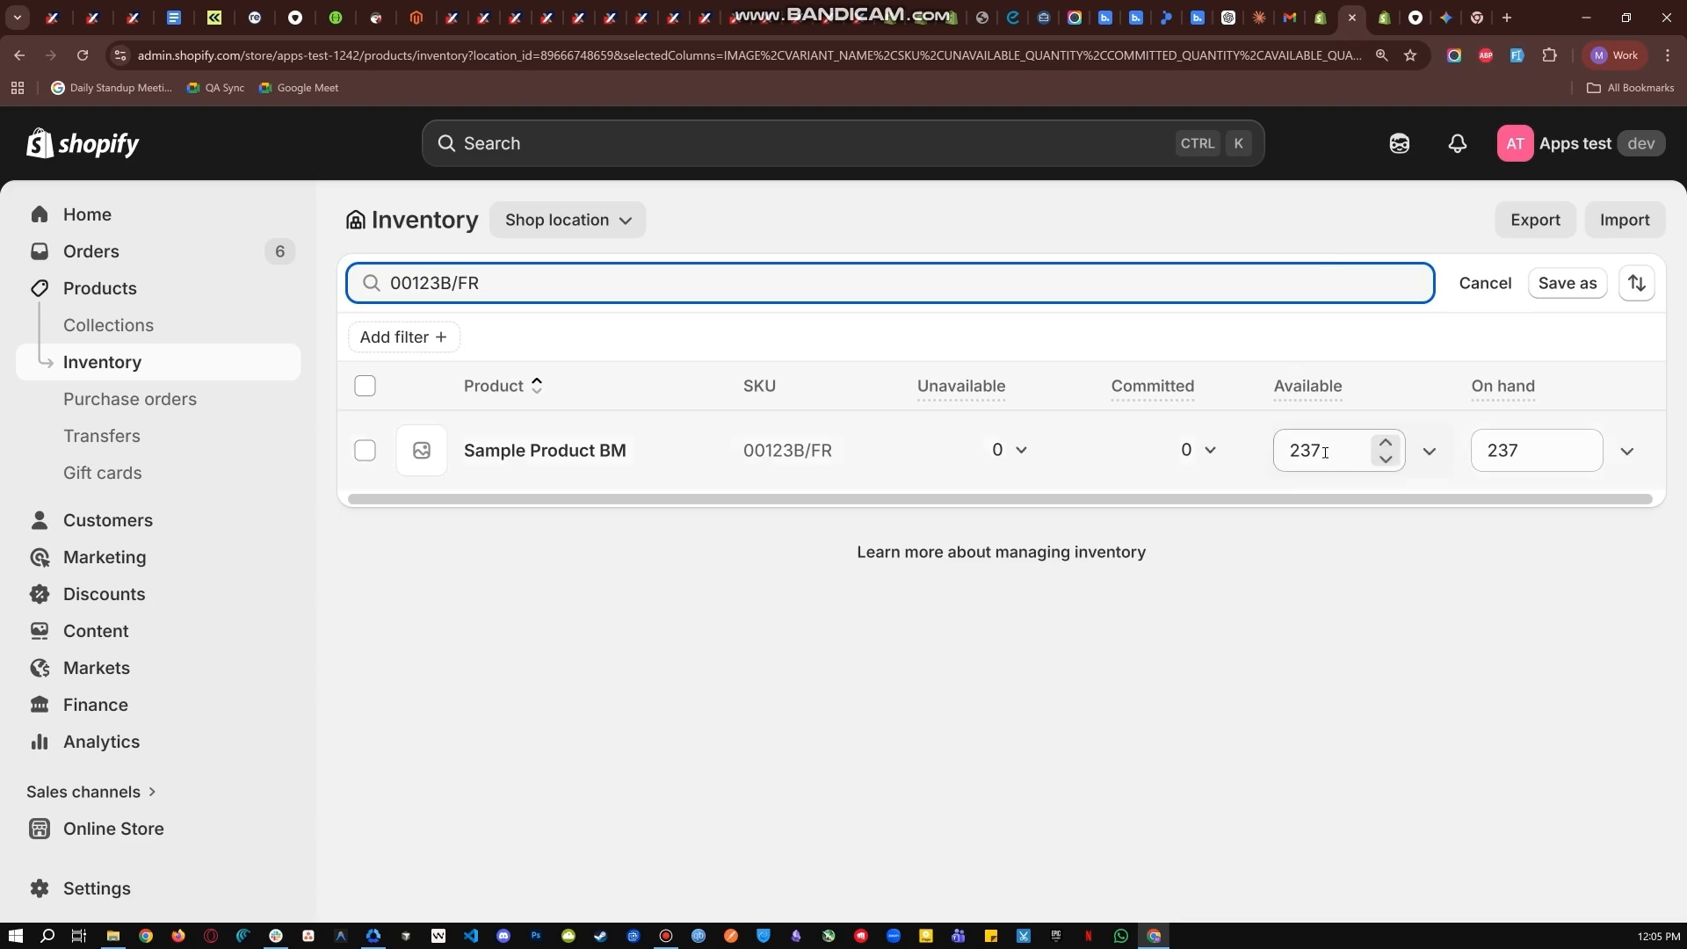
click(1327, 455)
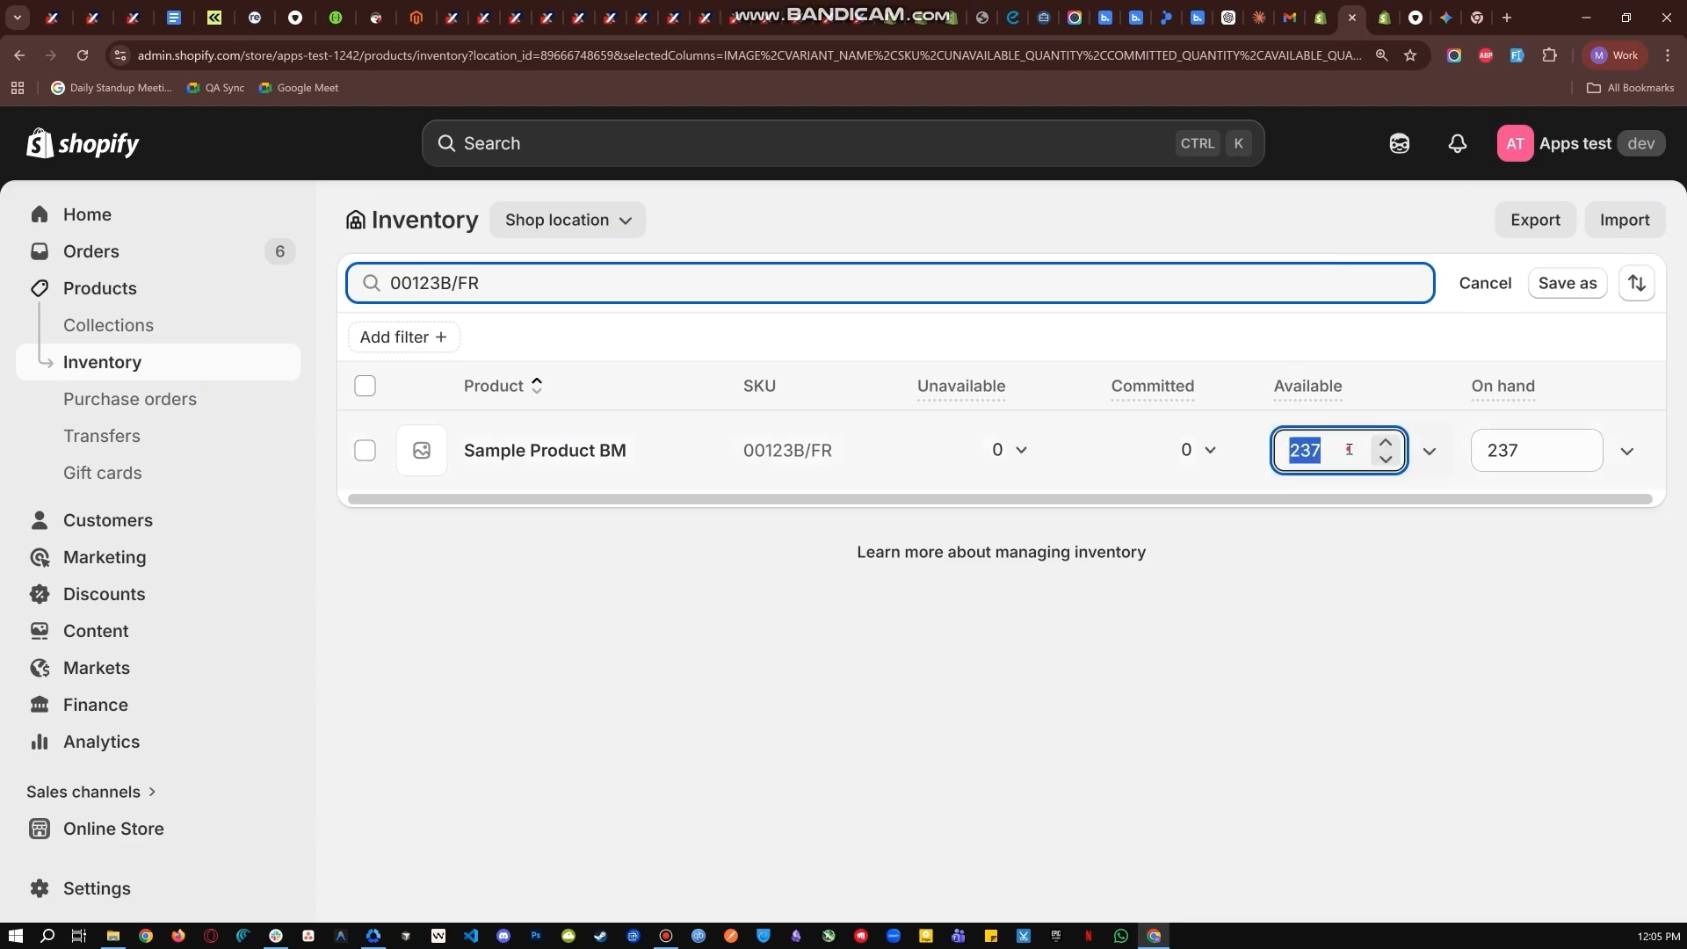
click(1375, 17)
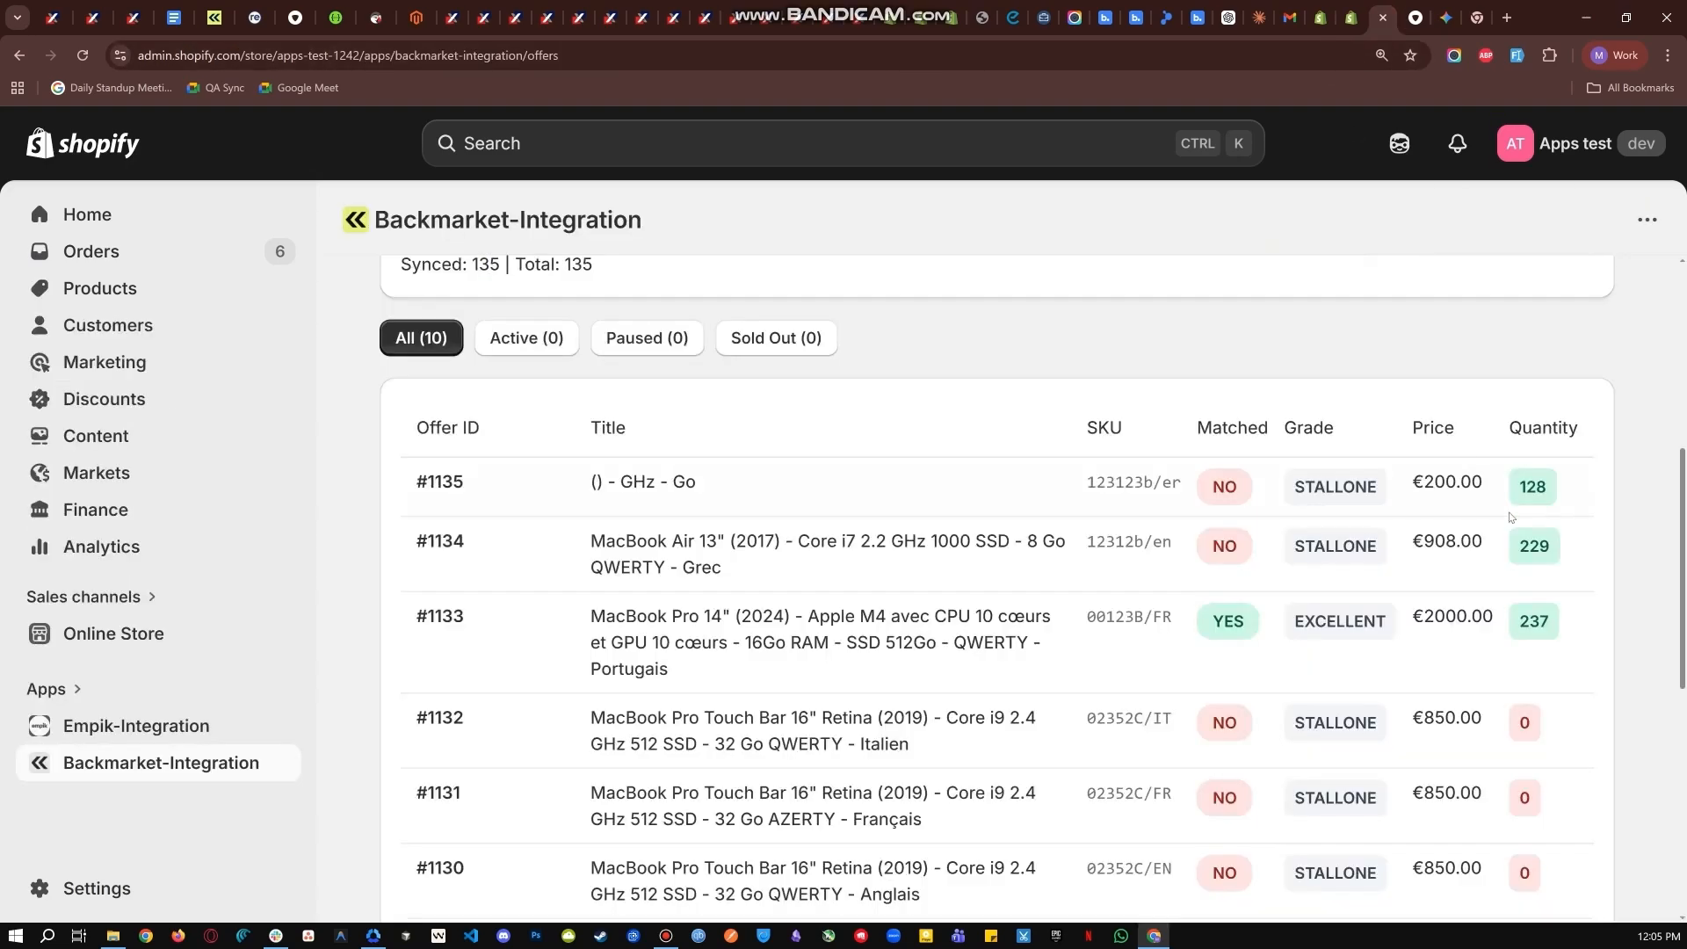
drag(1524, 623, 1560, 626)
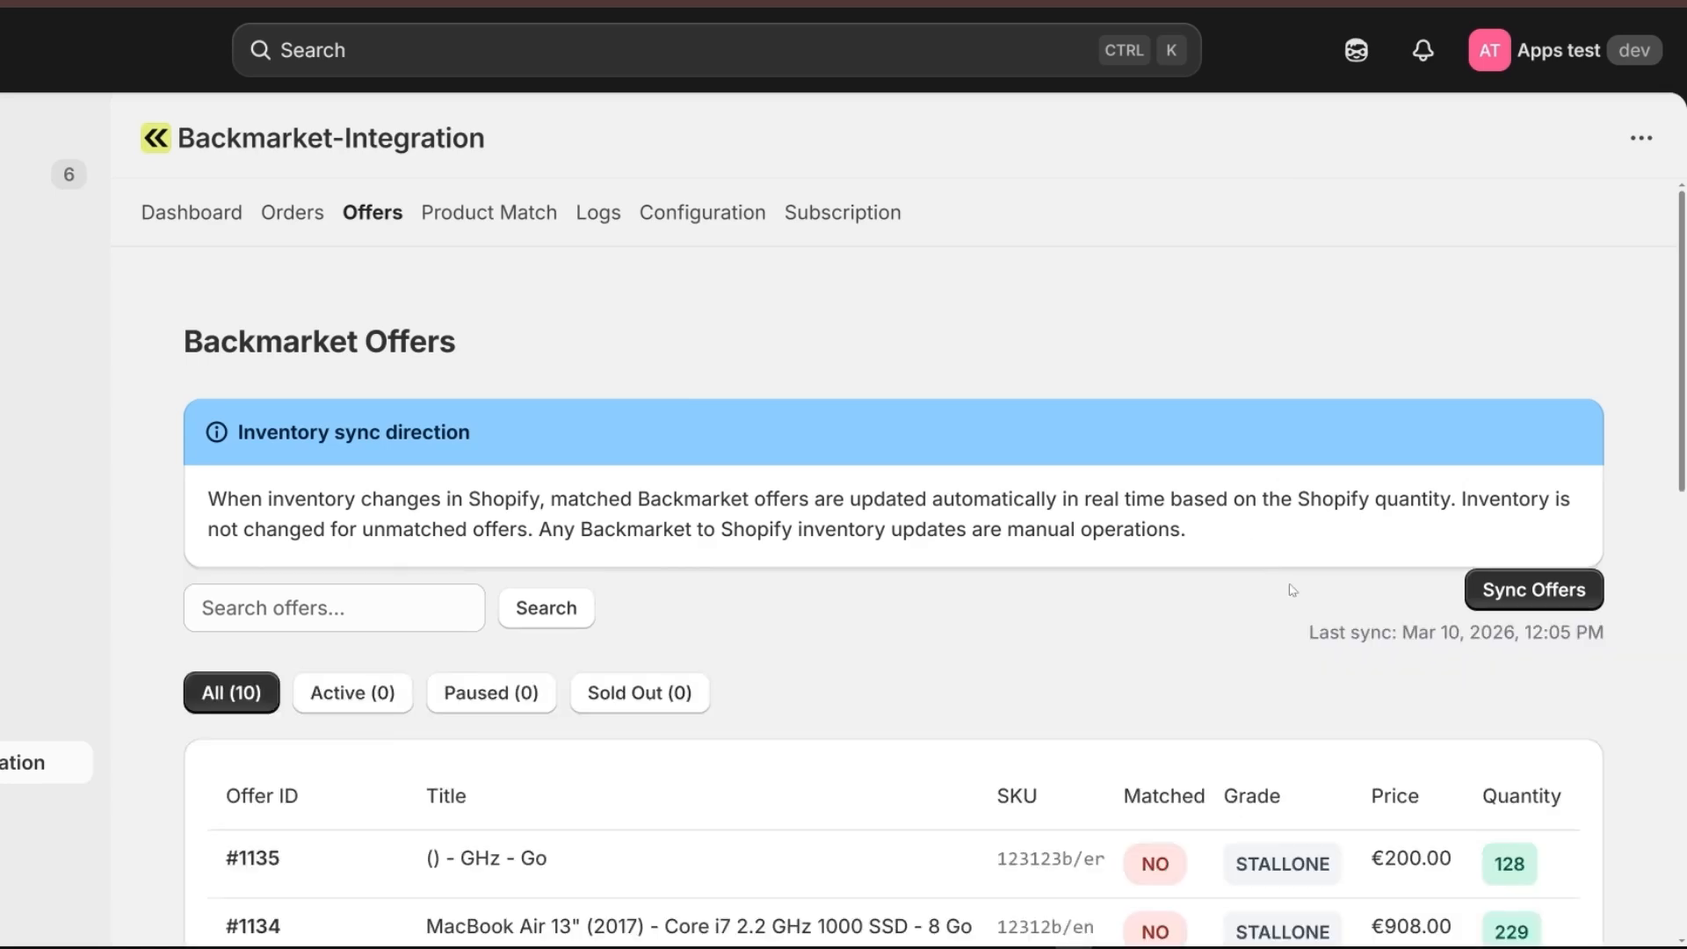
Copy the SKU 02352C/IT of the unmatched MacBook Pro Touch Bar 16" Italien offer from the Backmarket offers.
scroll(1294, 606, down, 1)
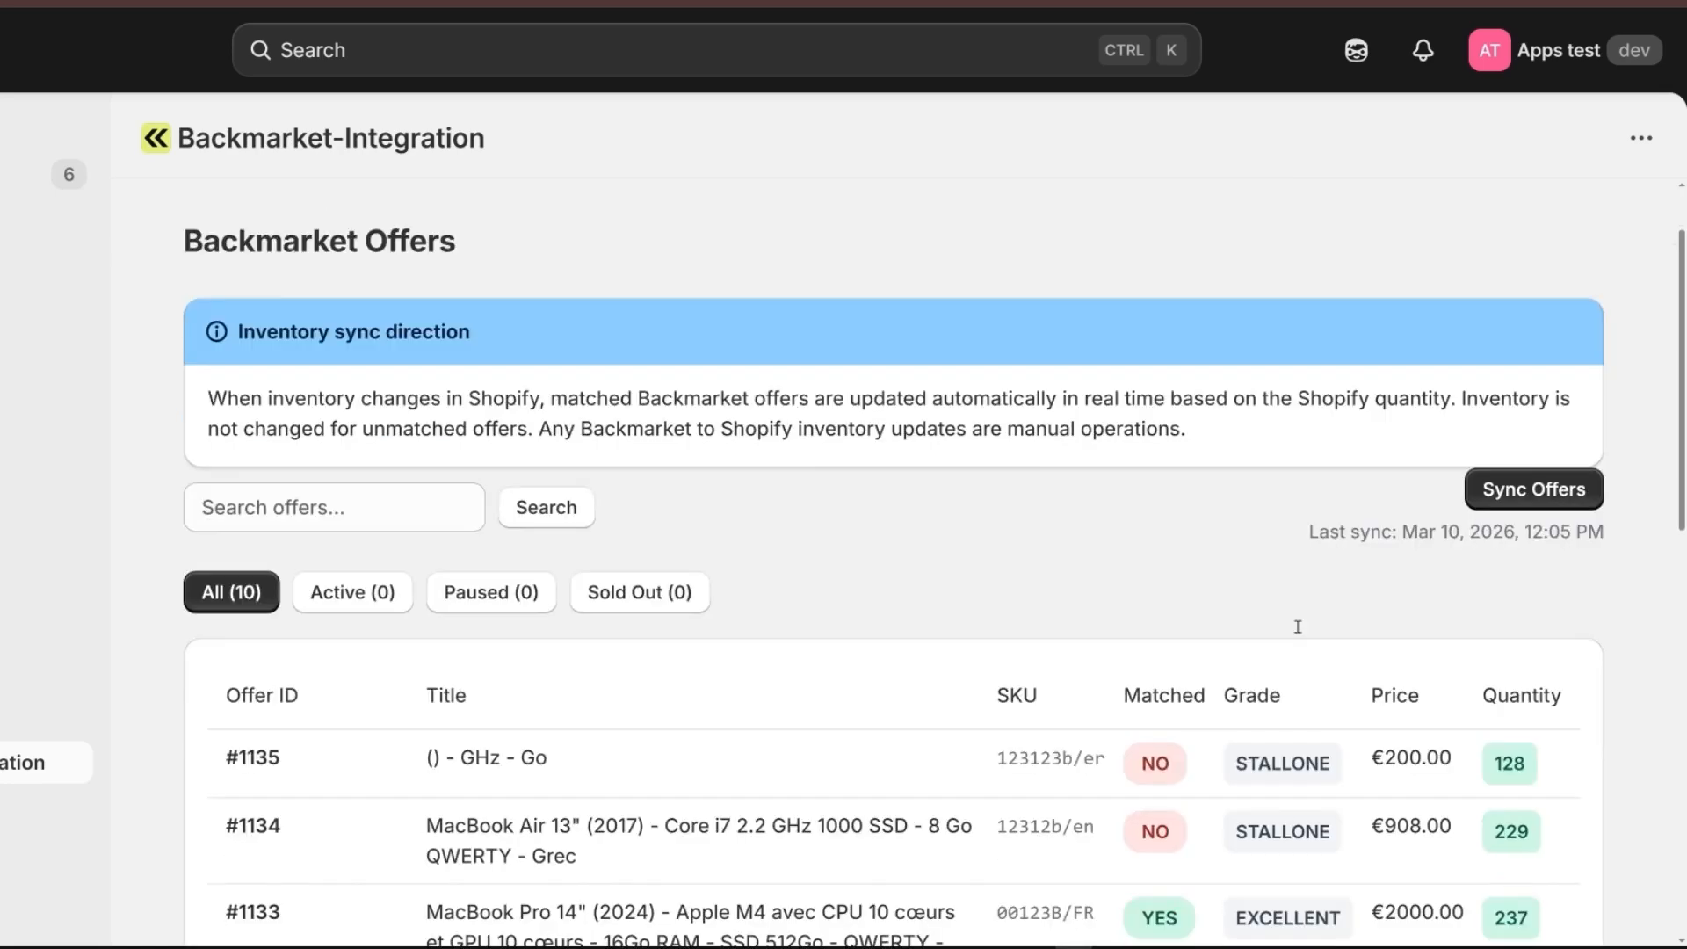
scroll(1298, 627, down, 6)
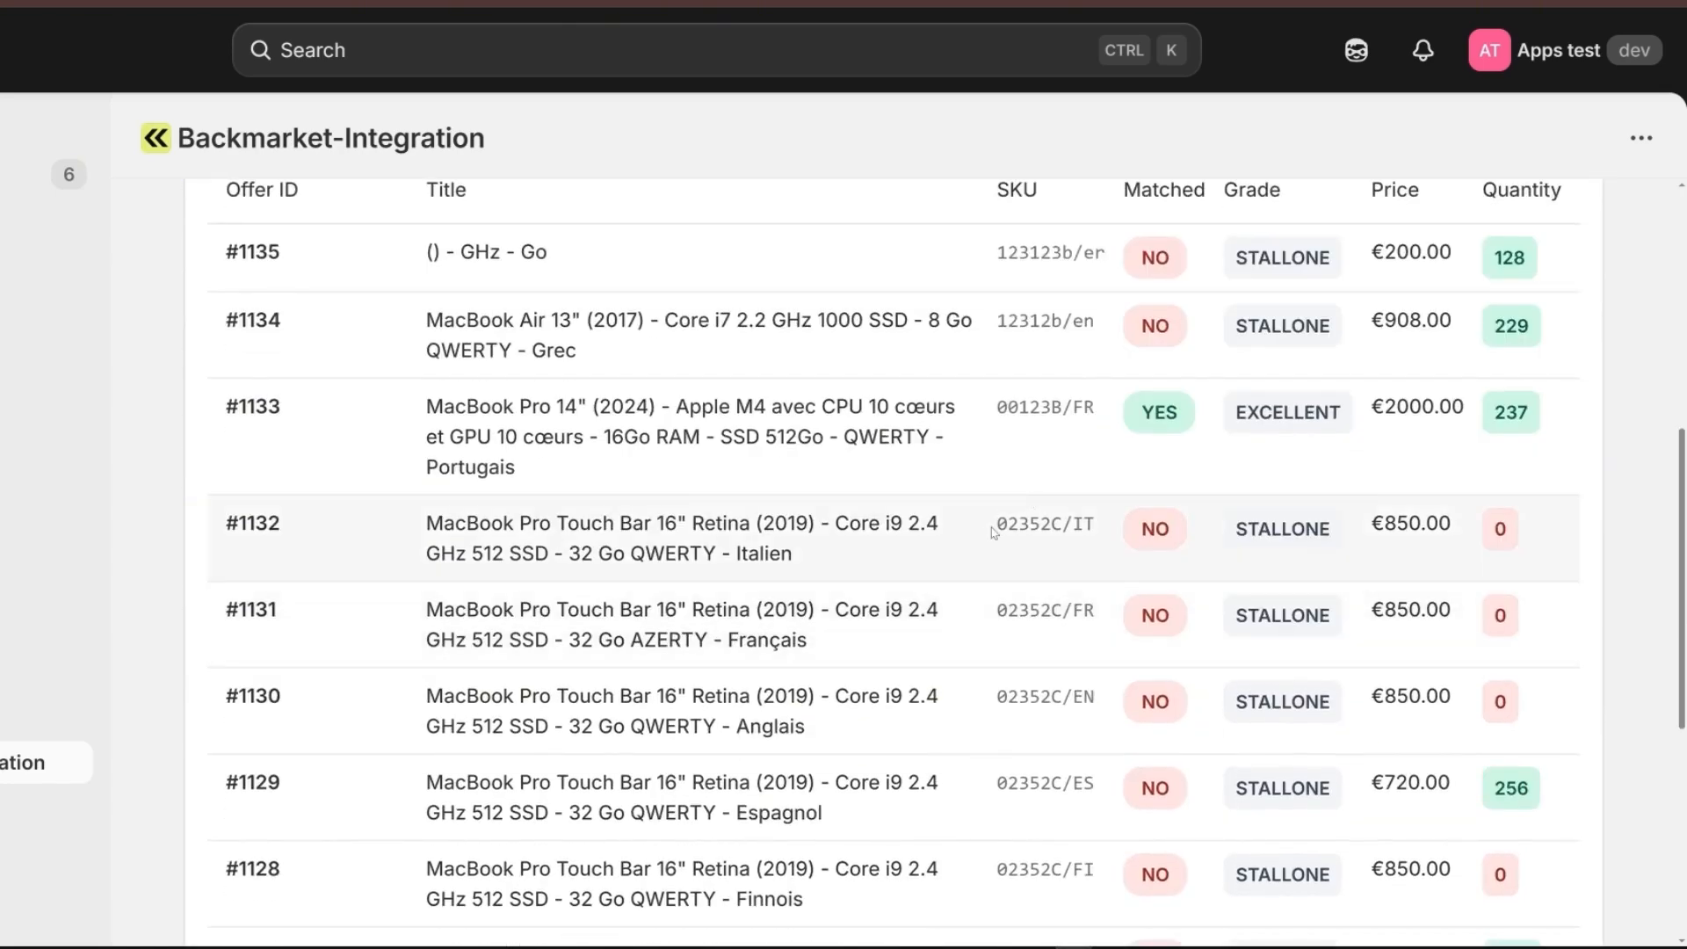
drag(992, 525, 1108, 525)
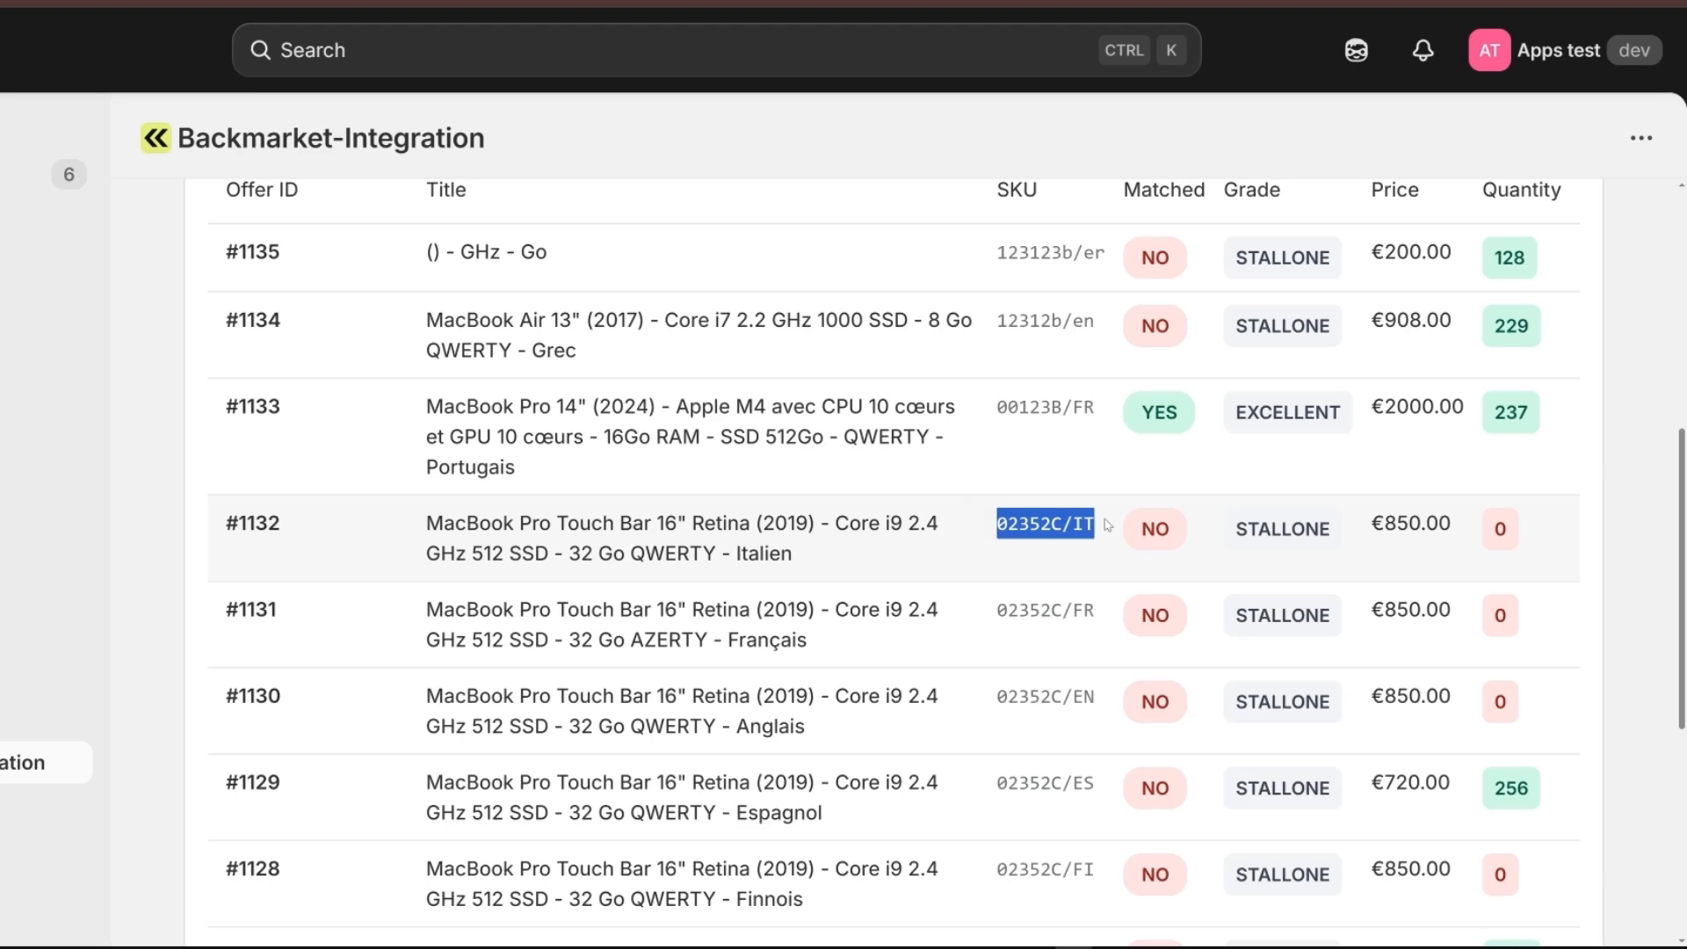
key(ctrl+c)
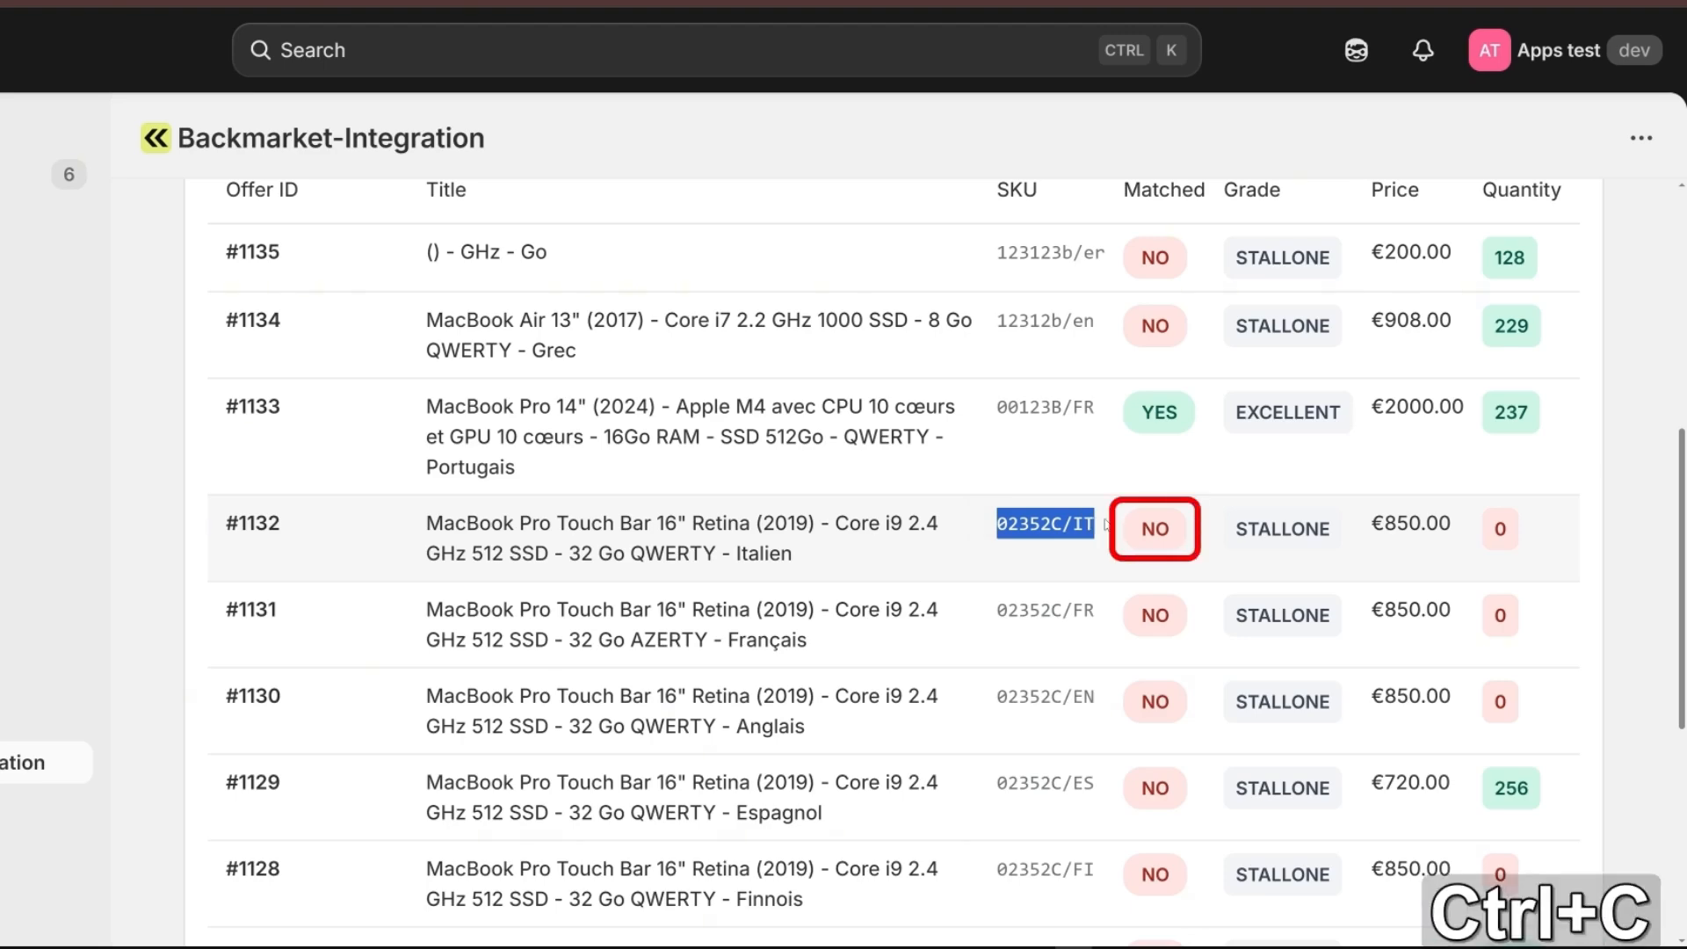
Start creating a new match on the Backmarket integration's Product Match page.
scroll(1099, 525, up, 7)
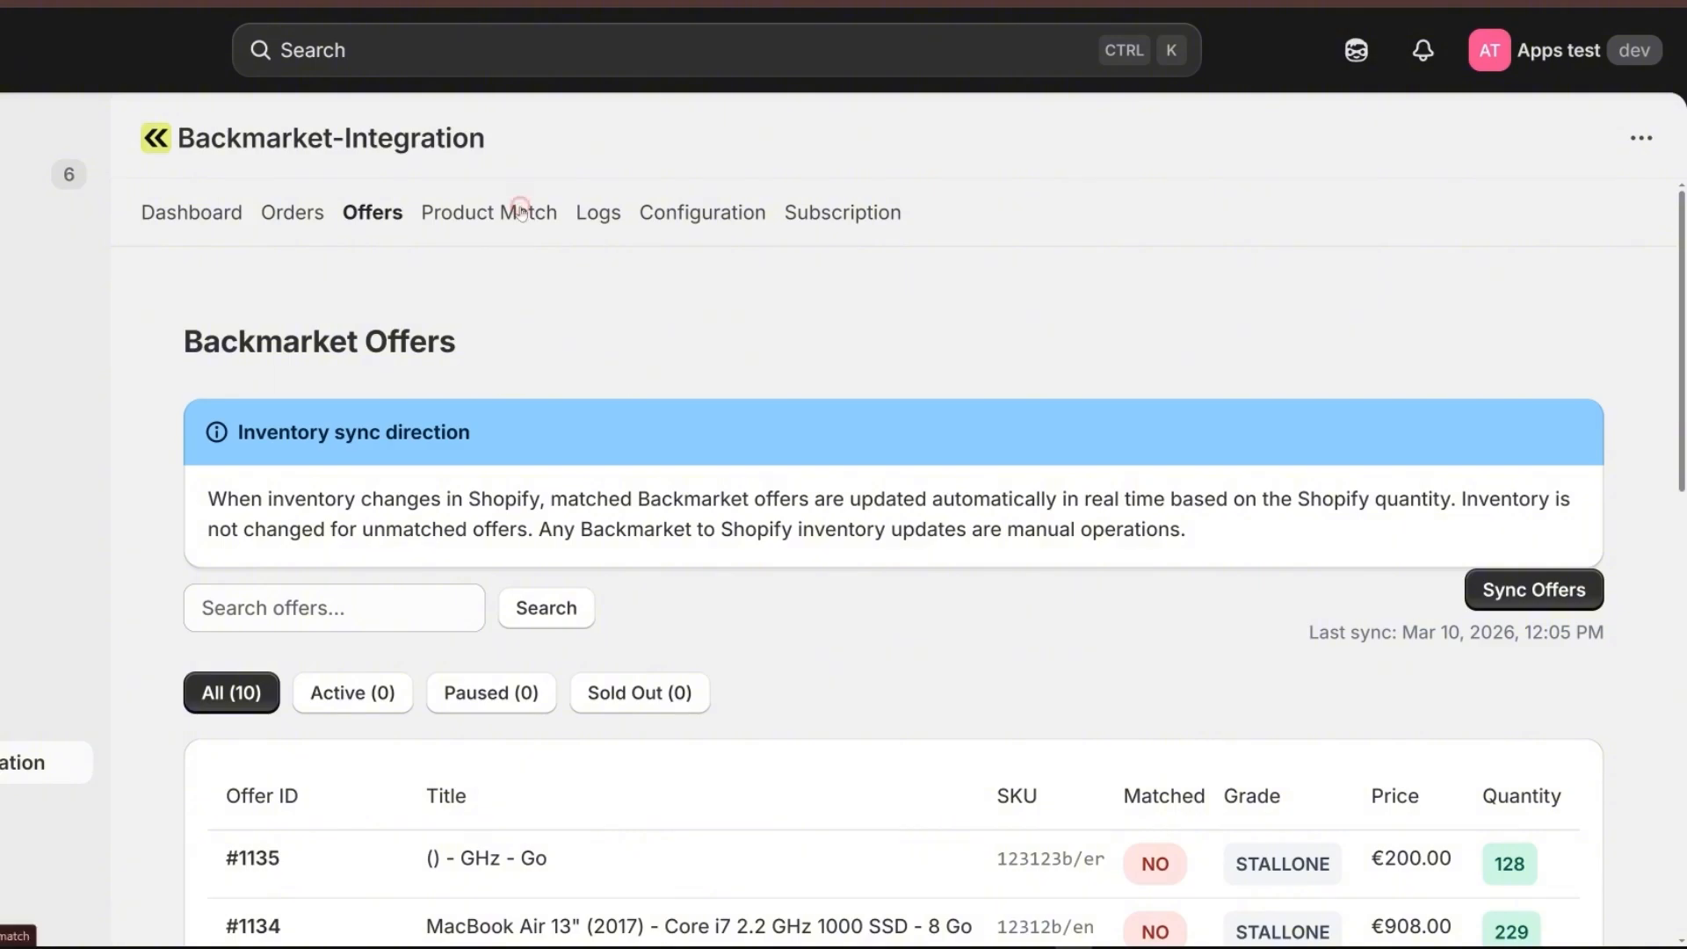
click(521, 211)
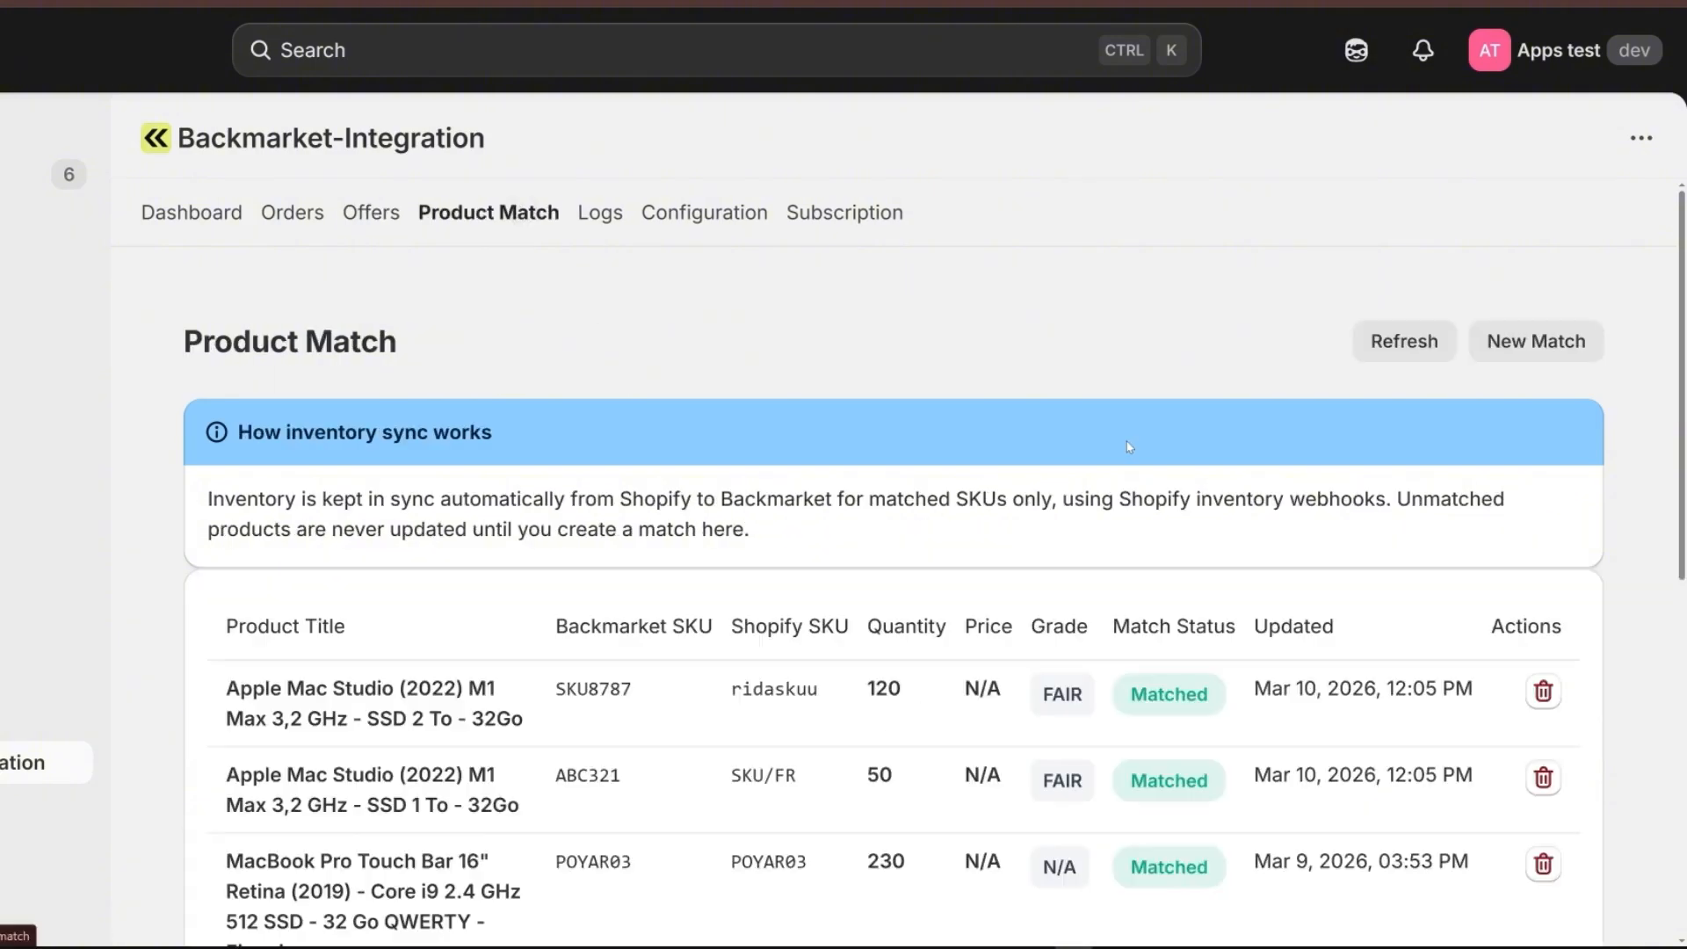
click(1513, 341)
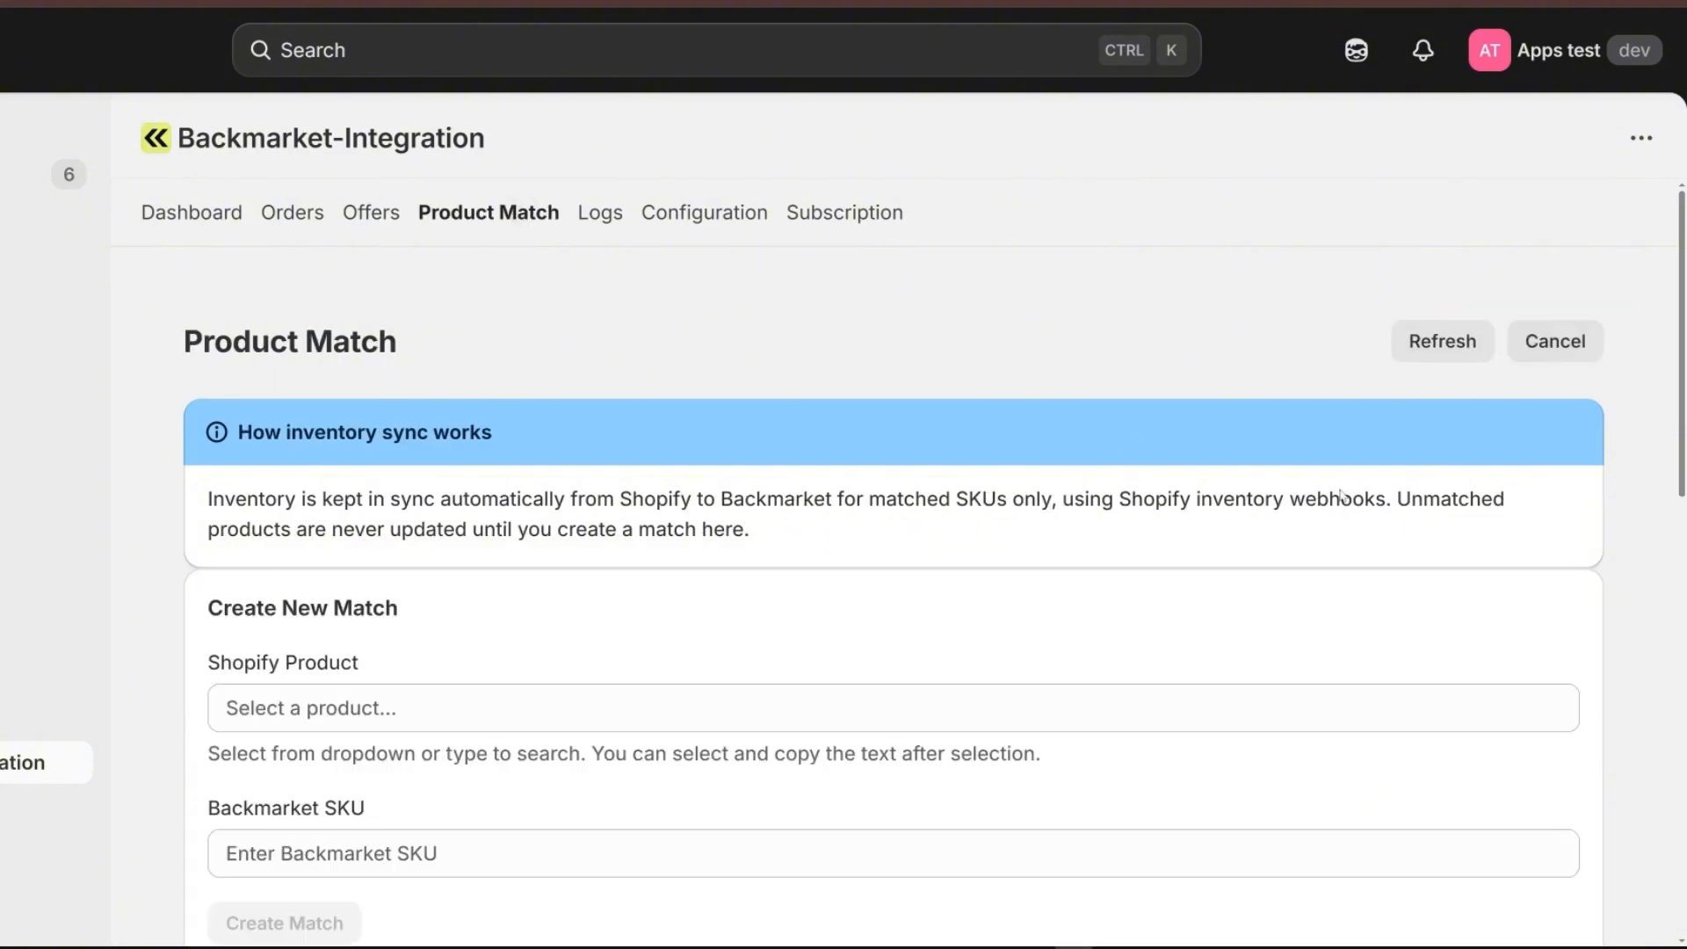
scroll(836, 520, down, 3)
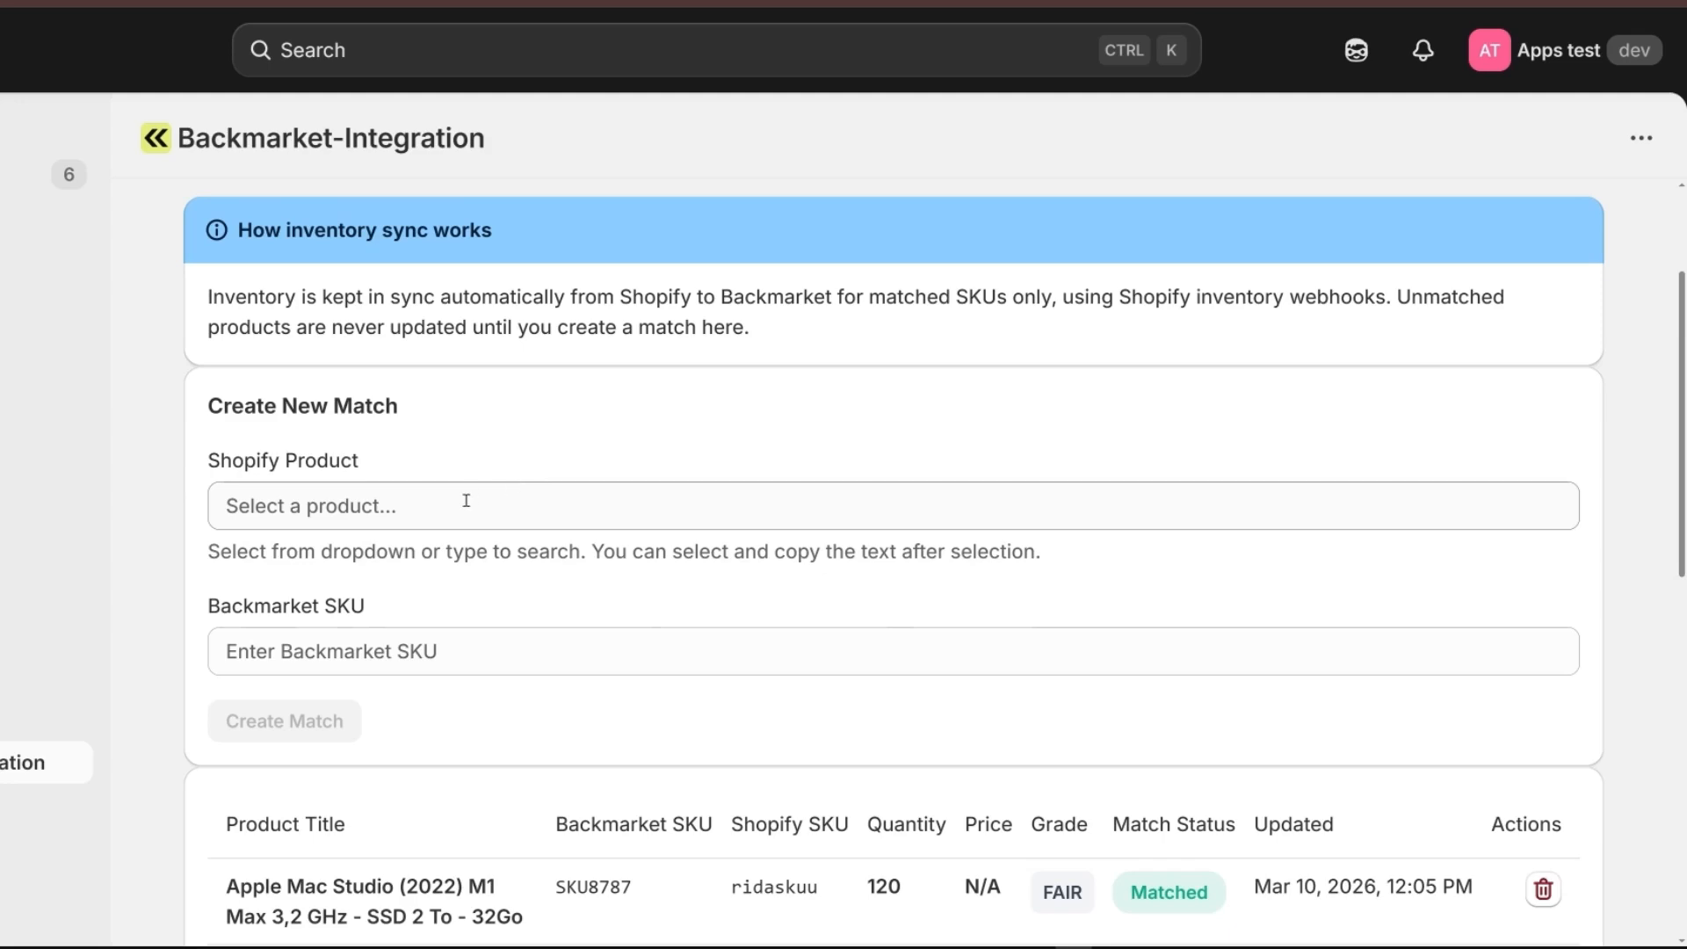
Choose The Complete Snowboard as the Shopify product of the new match and list its variants.
click(465, 501)
scroll(681, 489, down, 1)
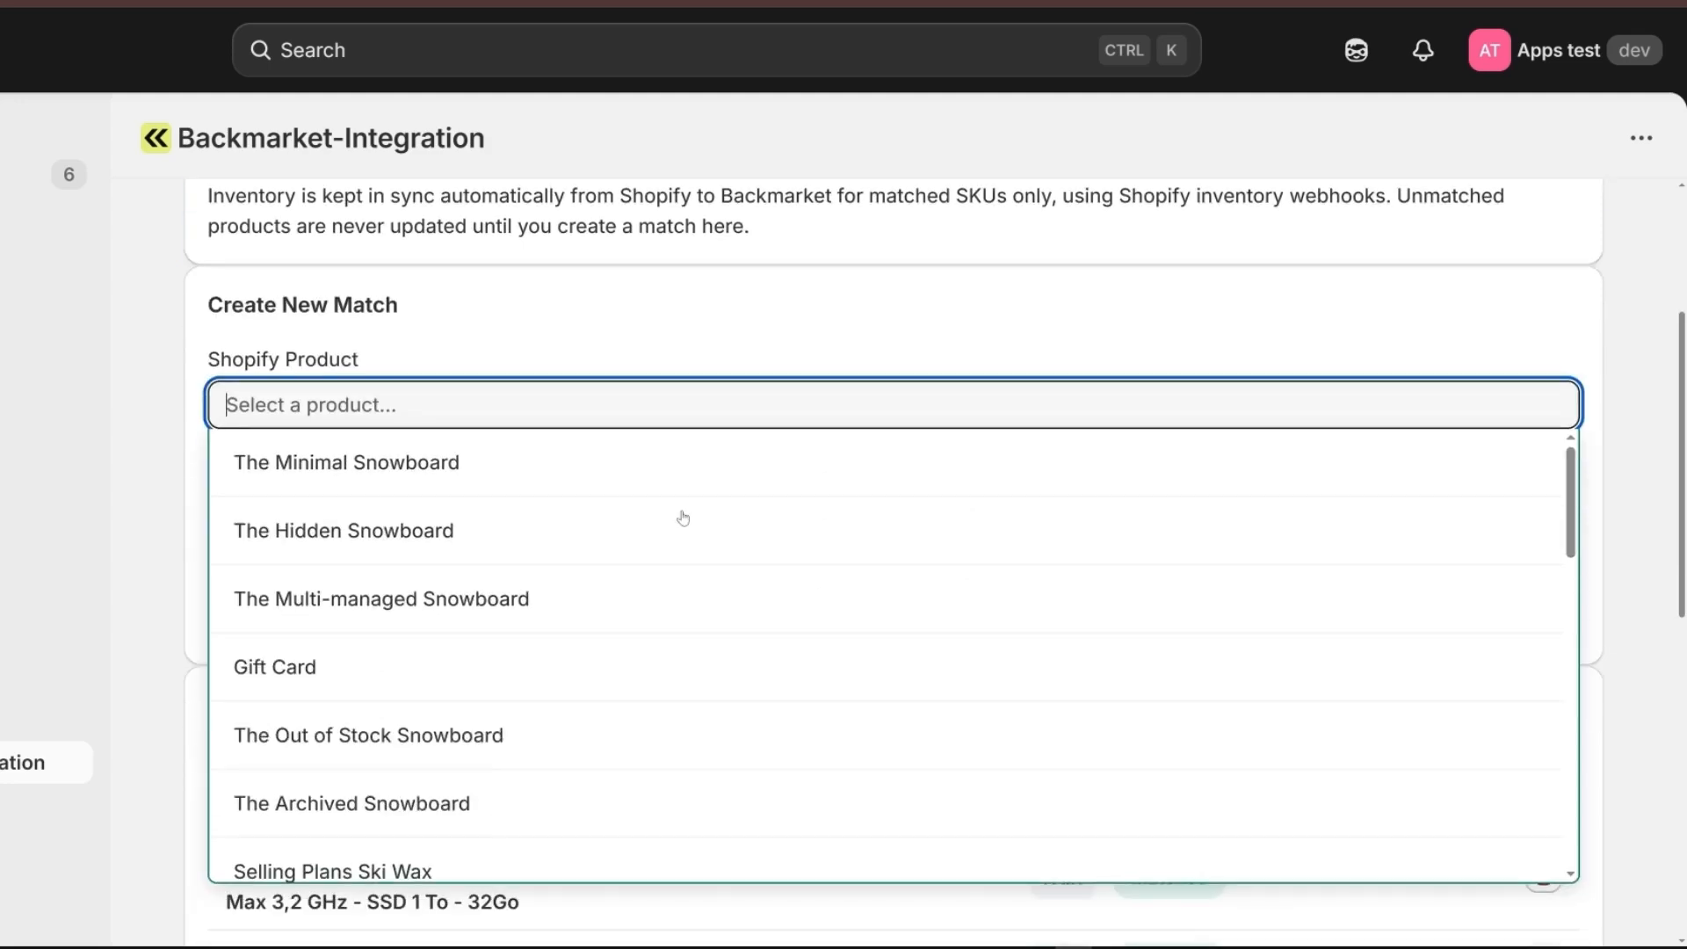
scroll(671, 554, down, 5)
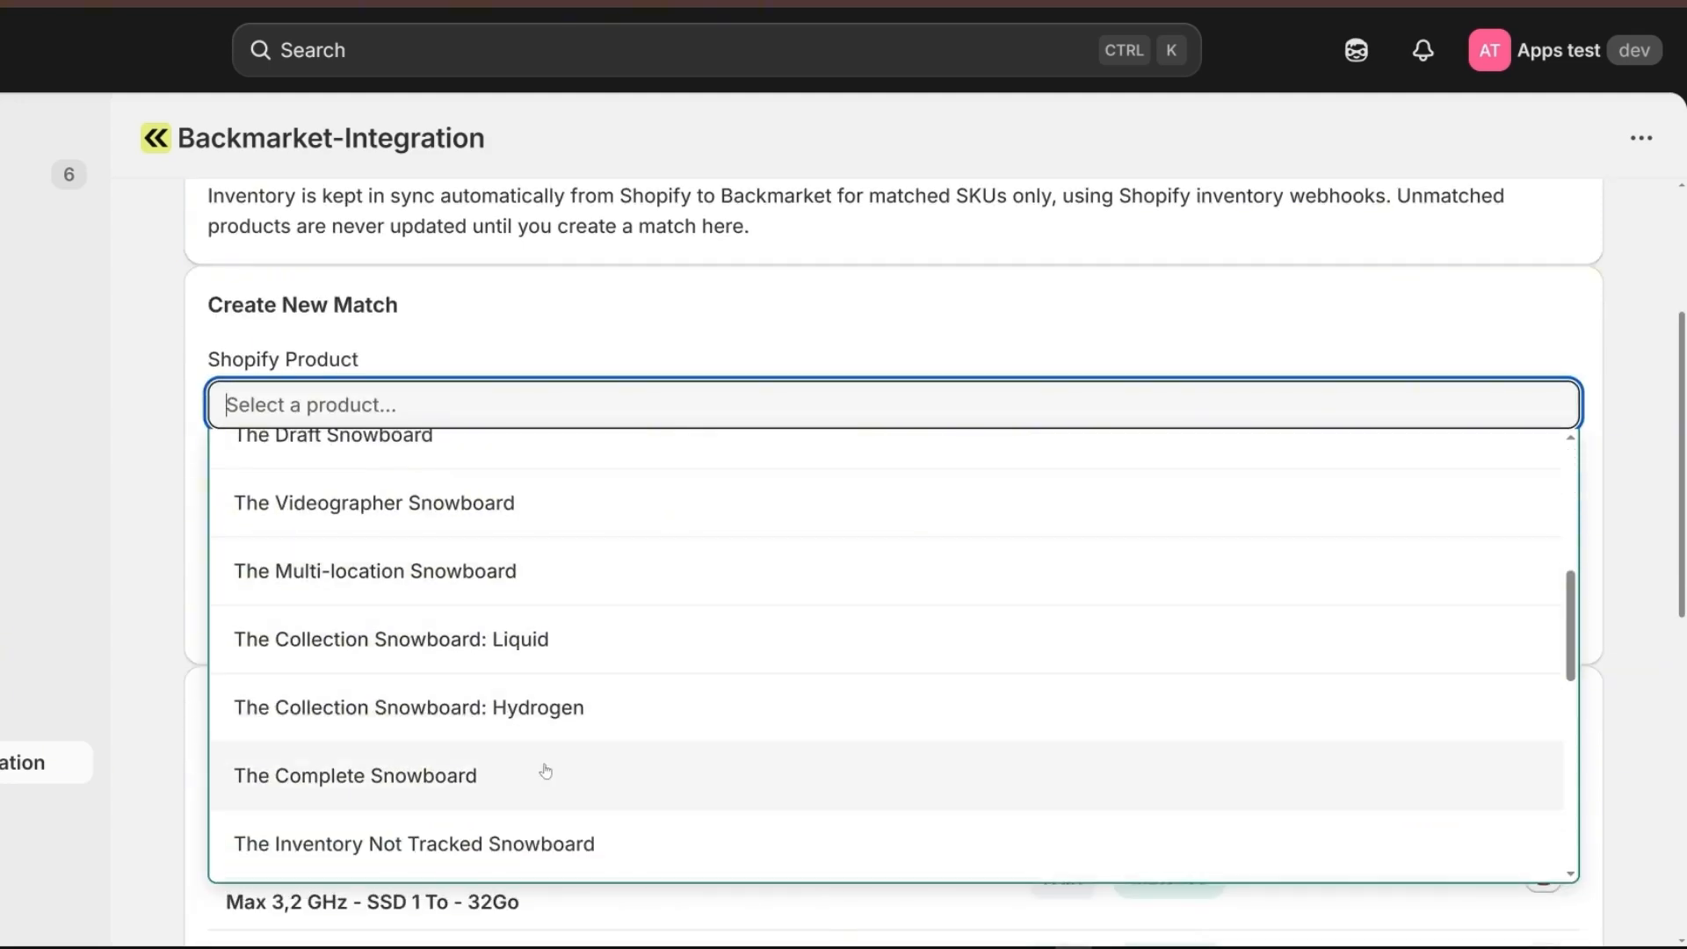
click(545, 769)
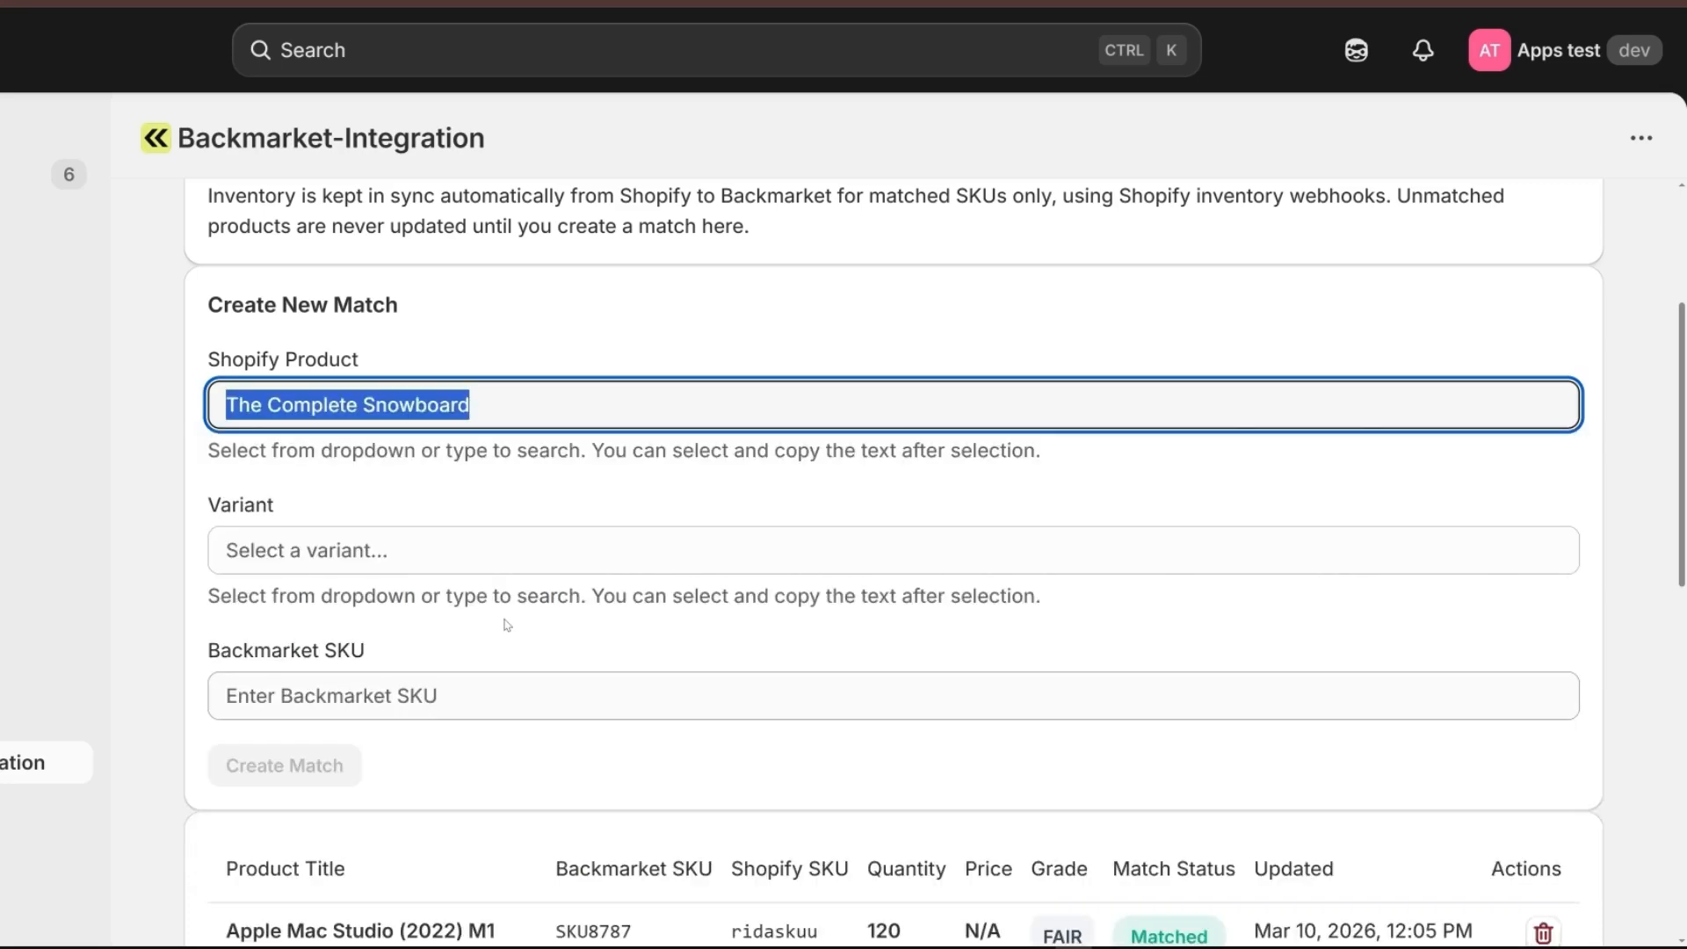
click(414, 550)
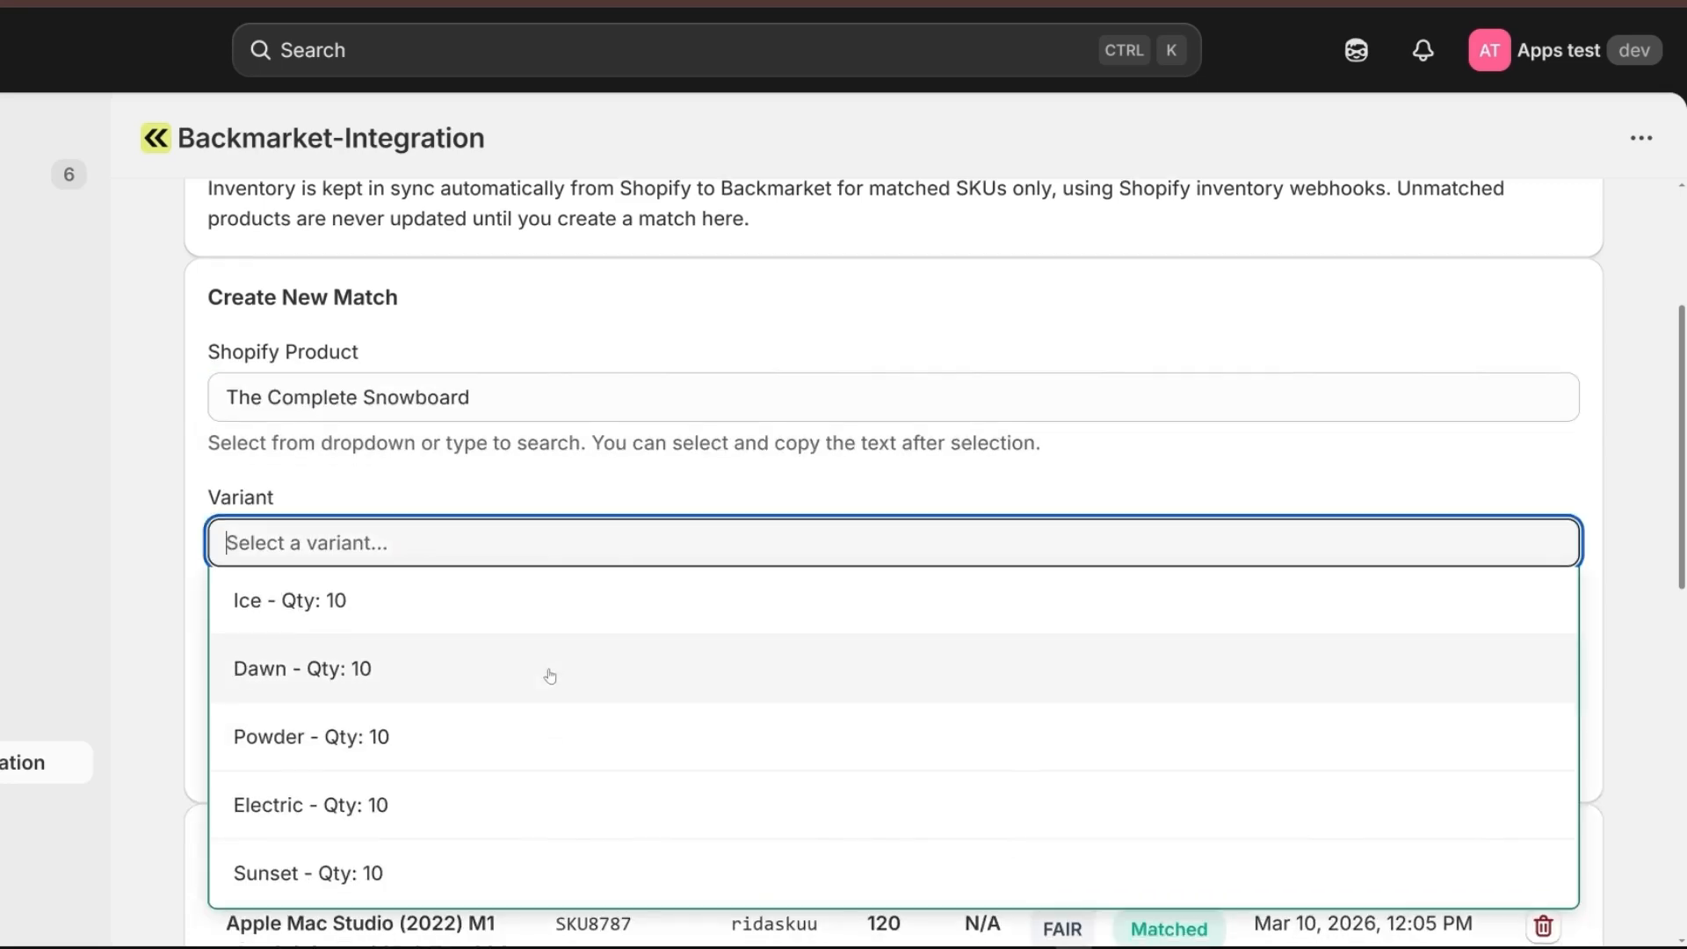
Match Sample Test Product, variant Default Title (02595A/FR), to the copied Backmarket SKU 02352C/IT and create the match.
scroll(551, 672, down, 2)
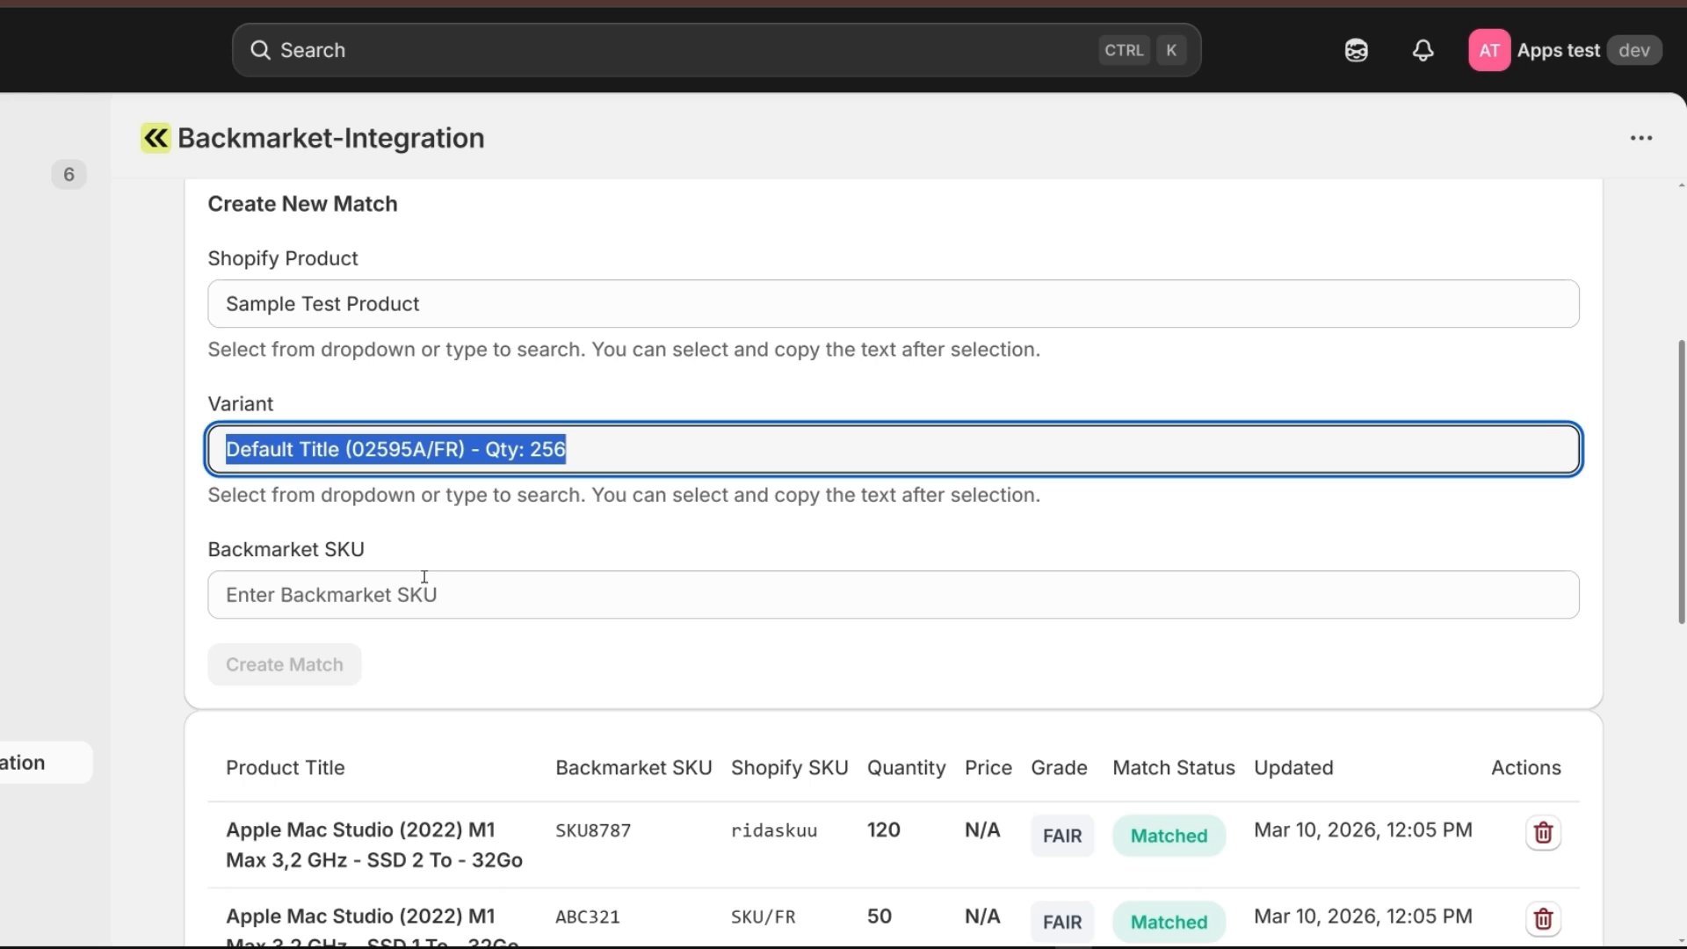
click(424, 580)
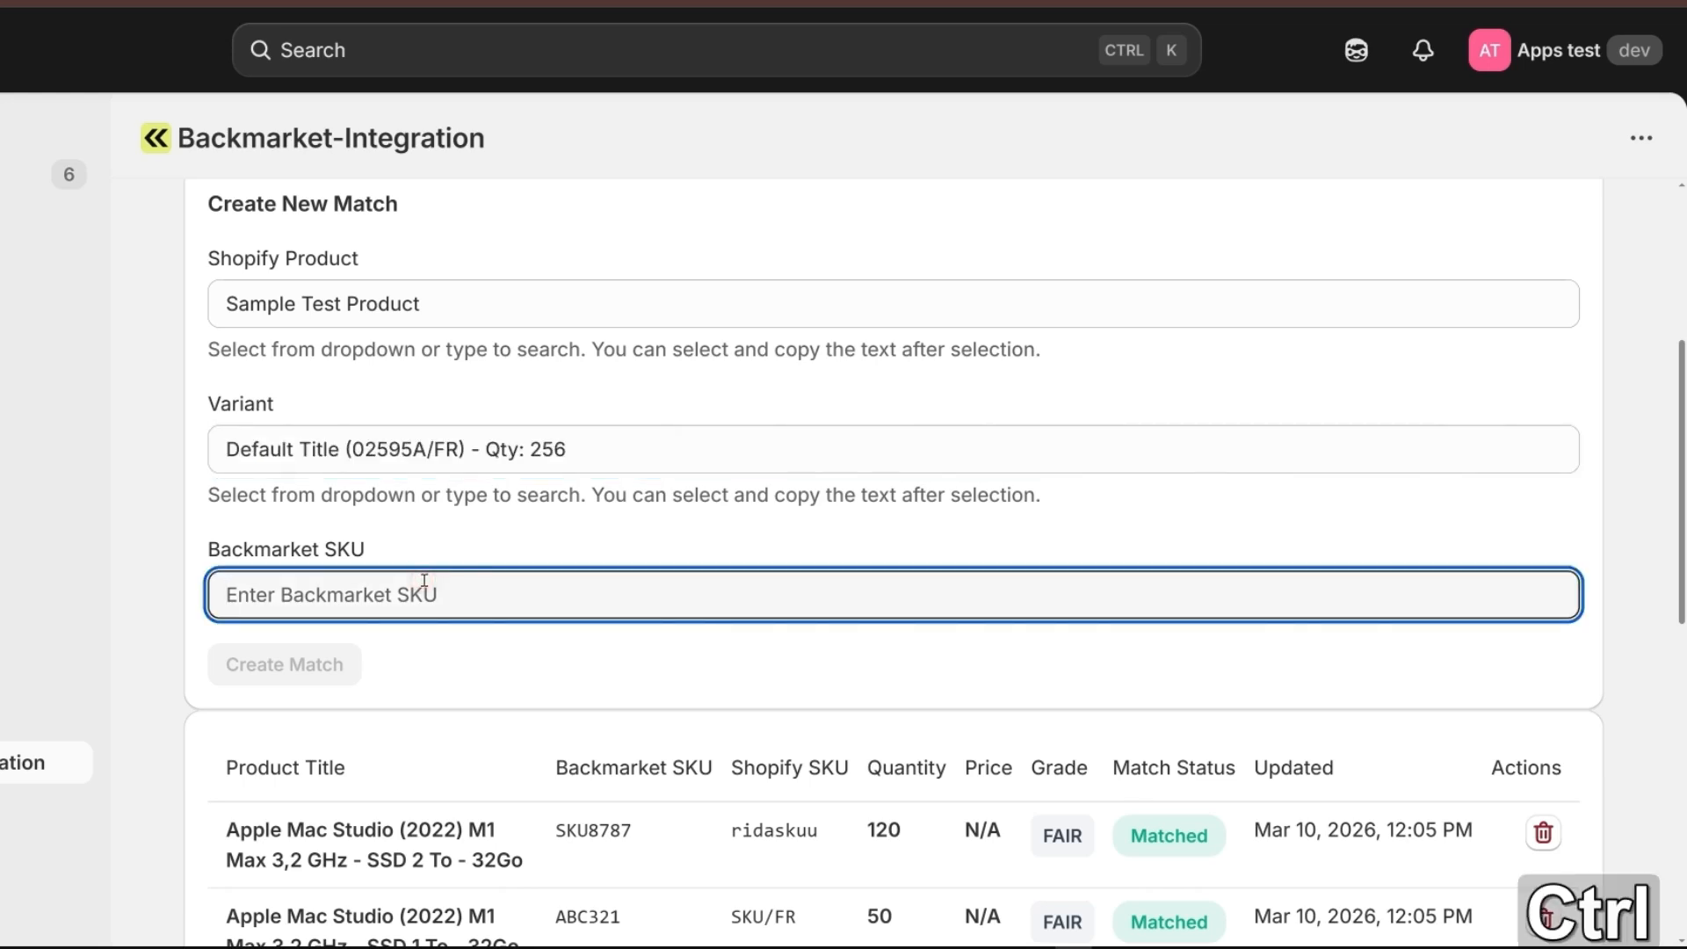
key(ctrl+v)
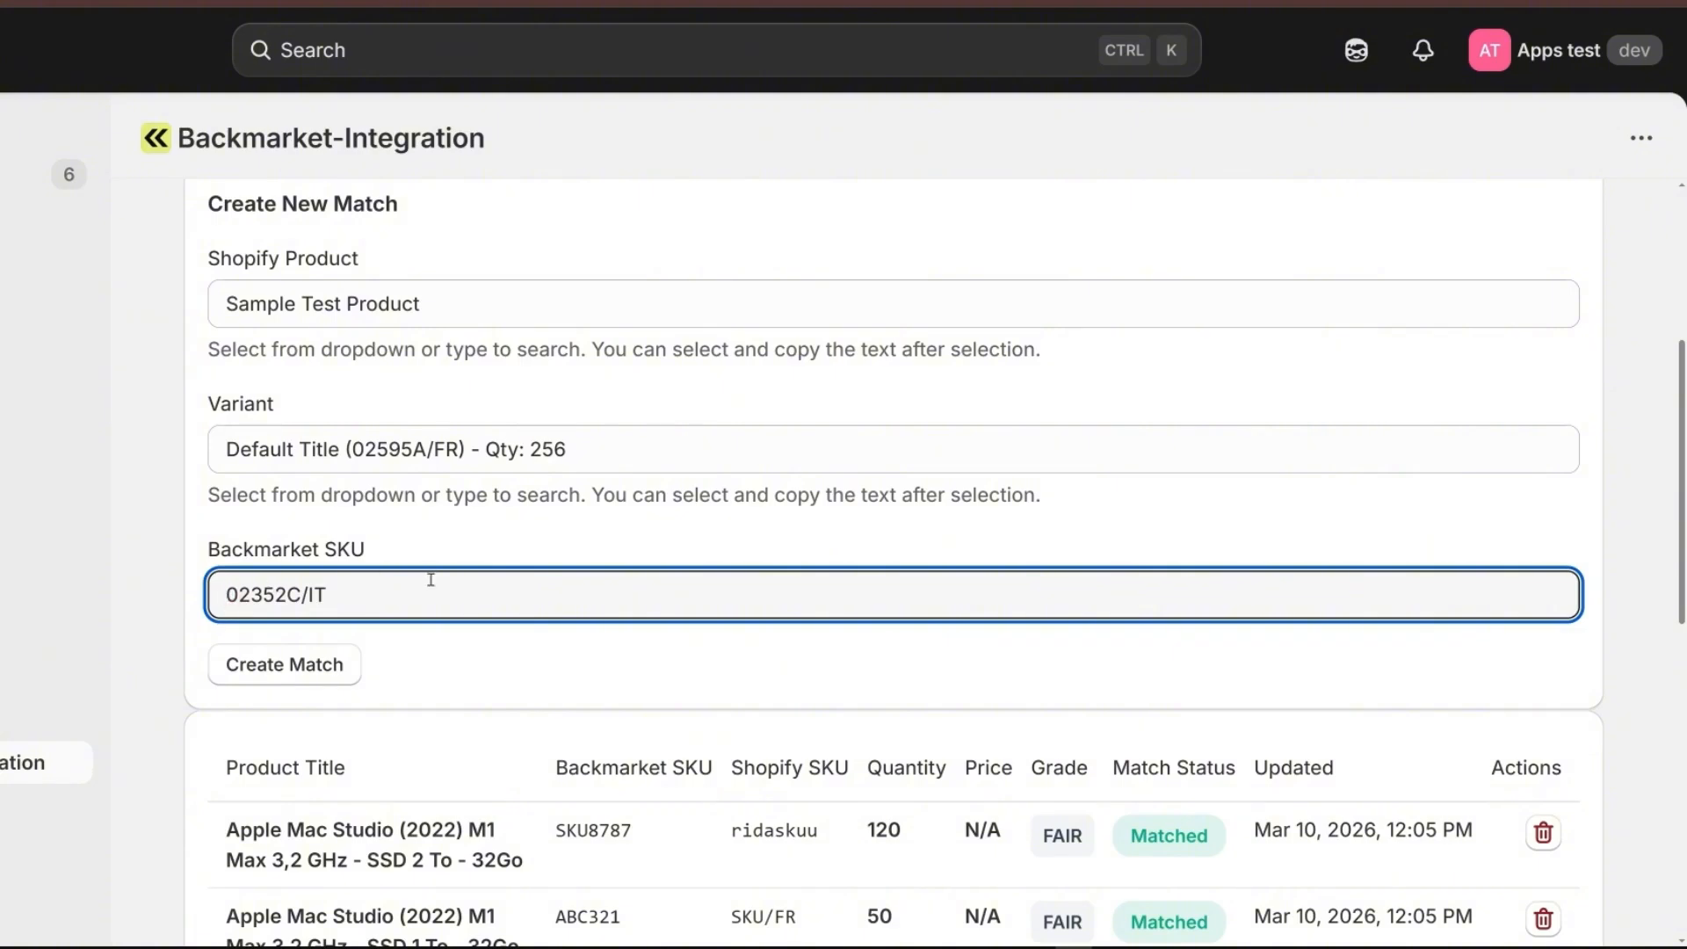
key(BackSpace)
click(477, 638)
click(306, 672)
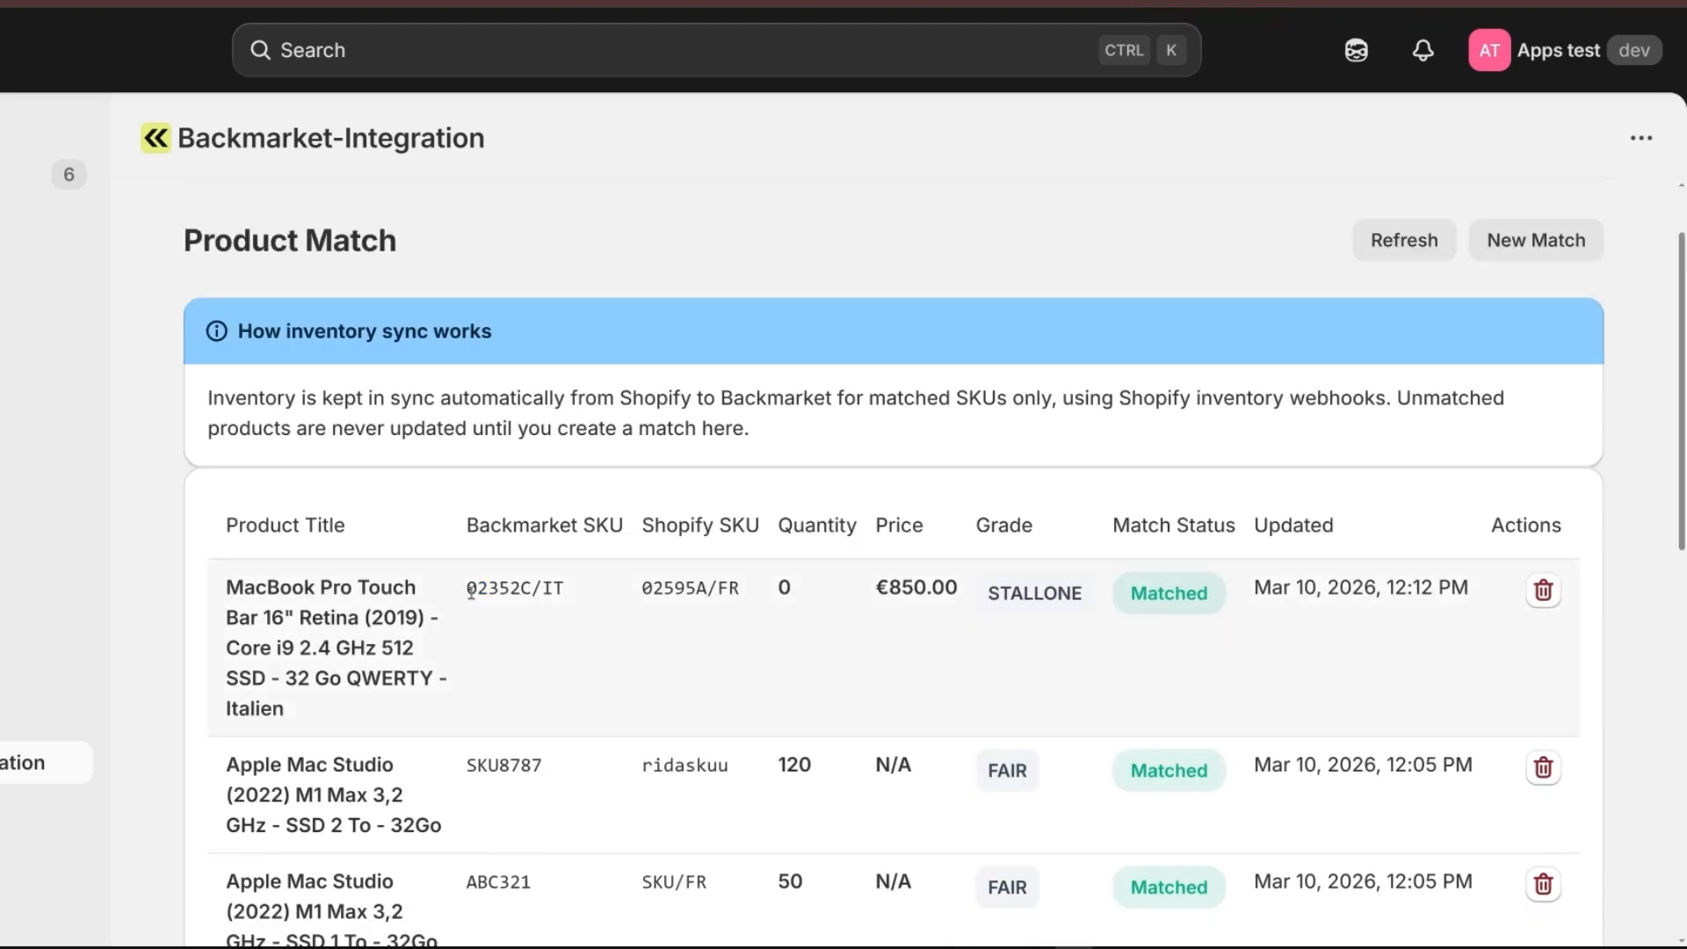
Compare the Backmarket SKU and the Shopify SKU of the newly created MacBook Pro Touch Bar 16" Italien match.
drag(466, 598, 591, 597)
click(585, 590)
drag(460, 527, 770, 523)
click(633, 533)
click(625, 567)
drag(639, 587, 759, 595)
key(ctrl+c)
click(760, 595)
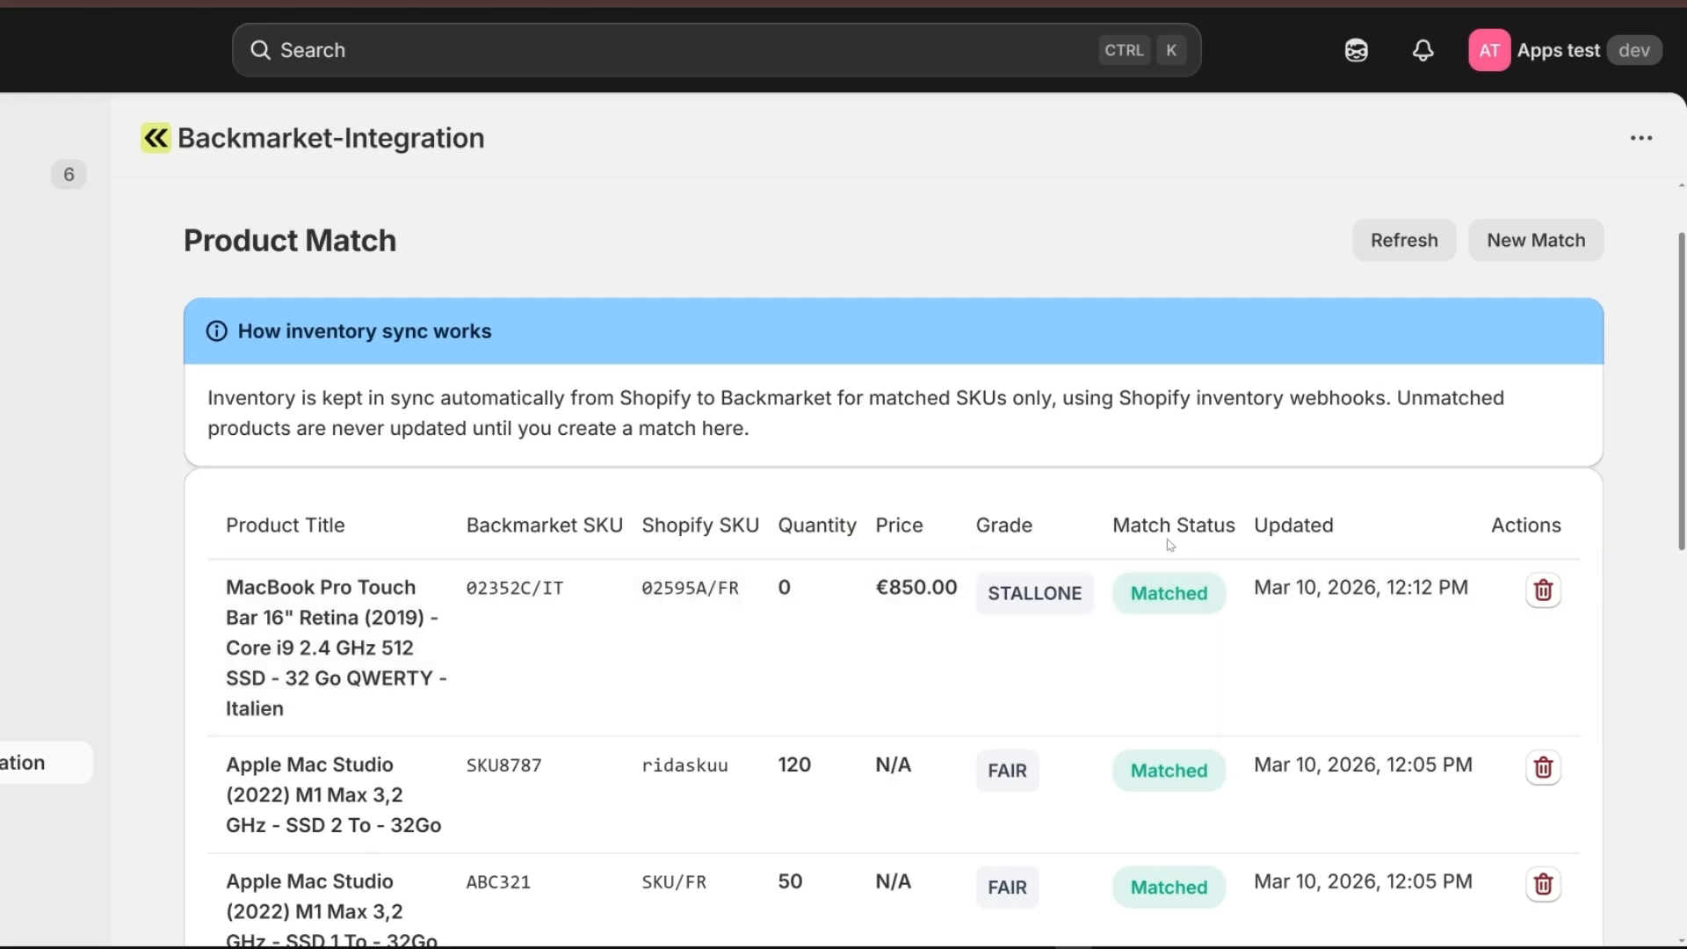
Examine the match status, quantity, price and actions columns for the newly created match.
drag(1112, 525, 1247, 525)
click(1248, 524)
drag(1220, 594, 1140, 613)
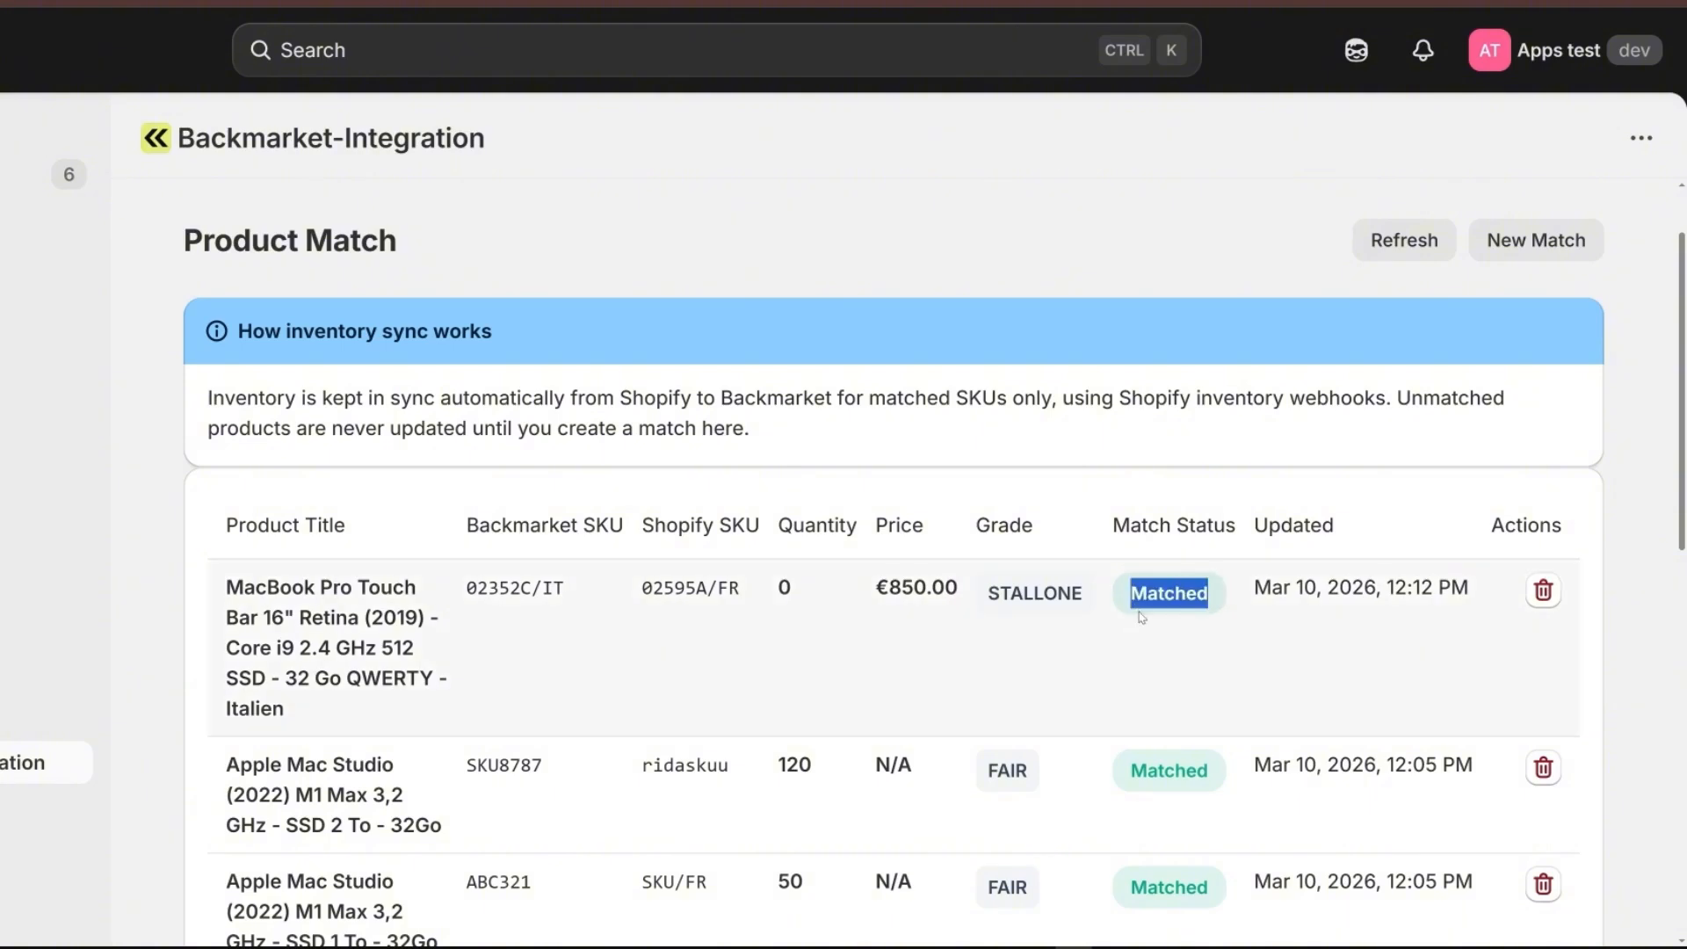
click(1180, 617)
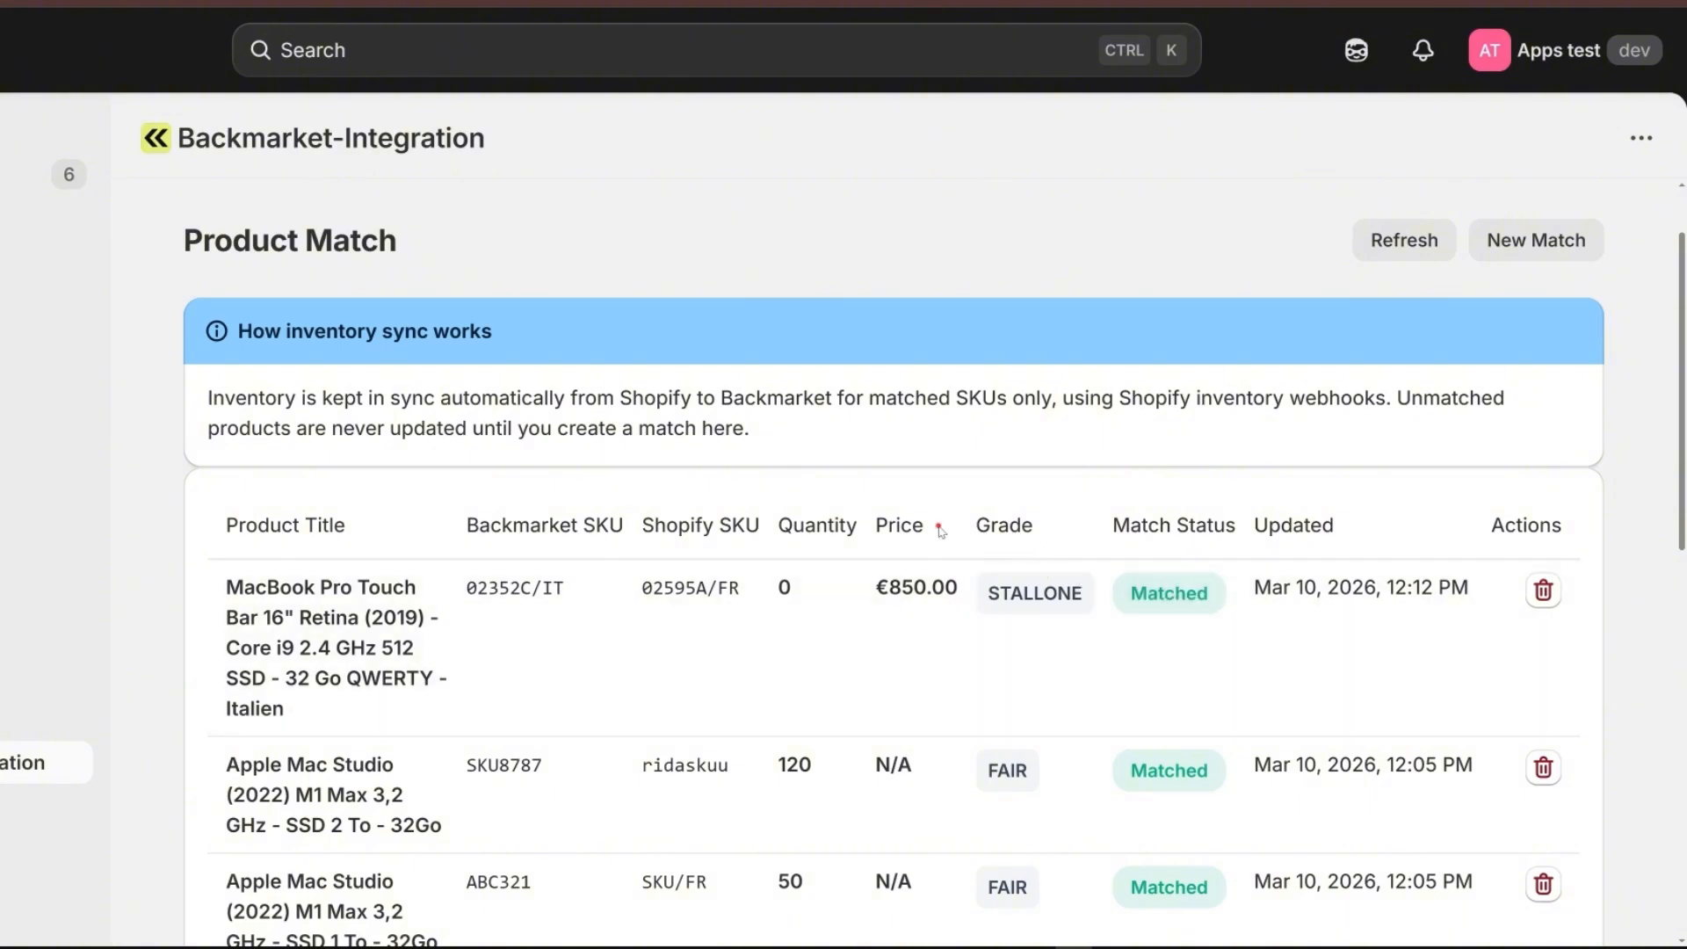
drag(939, 530, 774, 526)
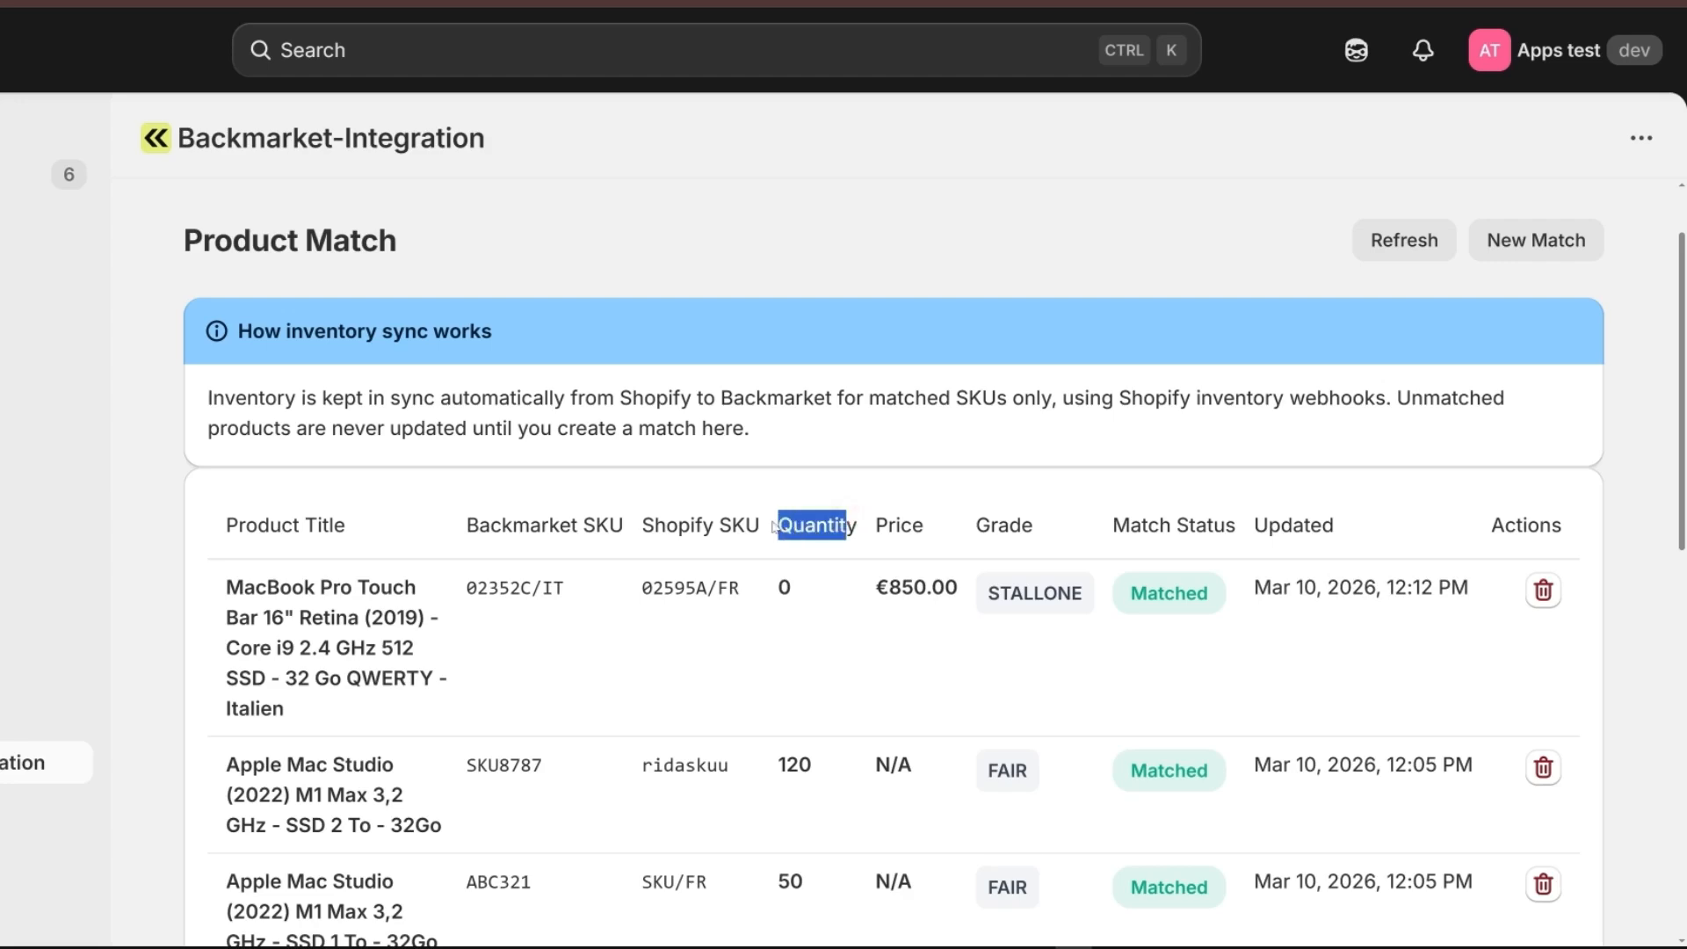
click(955, 526)
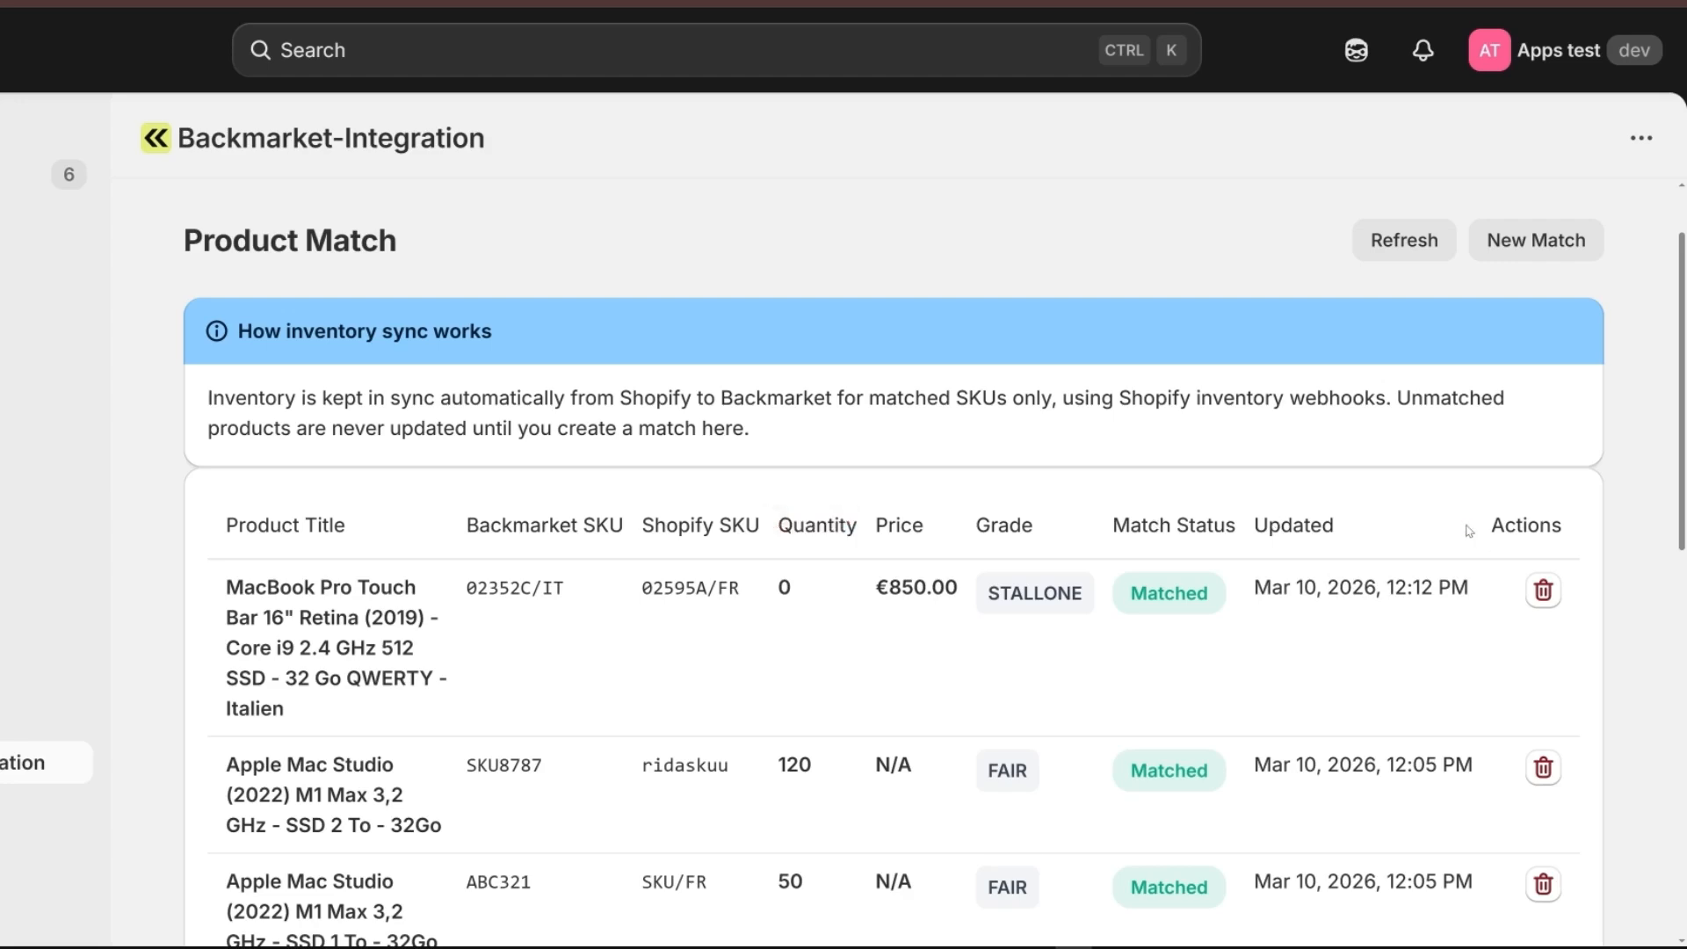
drag(1492, 529, 1533, 530)
click(1536, 533)
Find SKU 02595A/FR in the store inventory, set its available quantity to 652 and save the change.
click(35, 217)
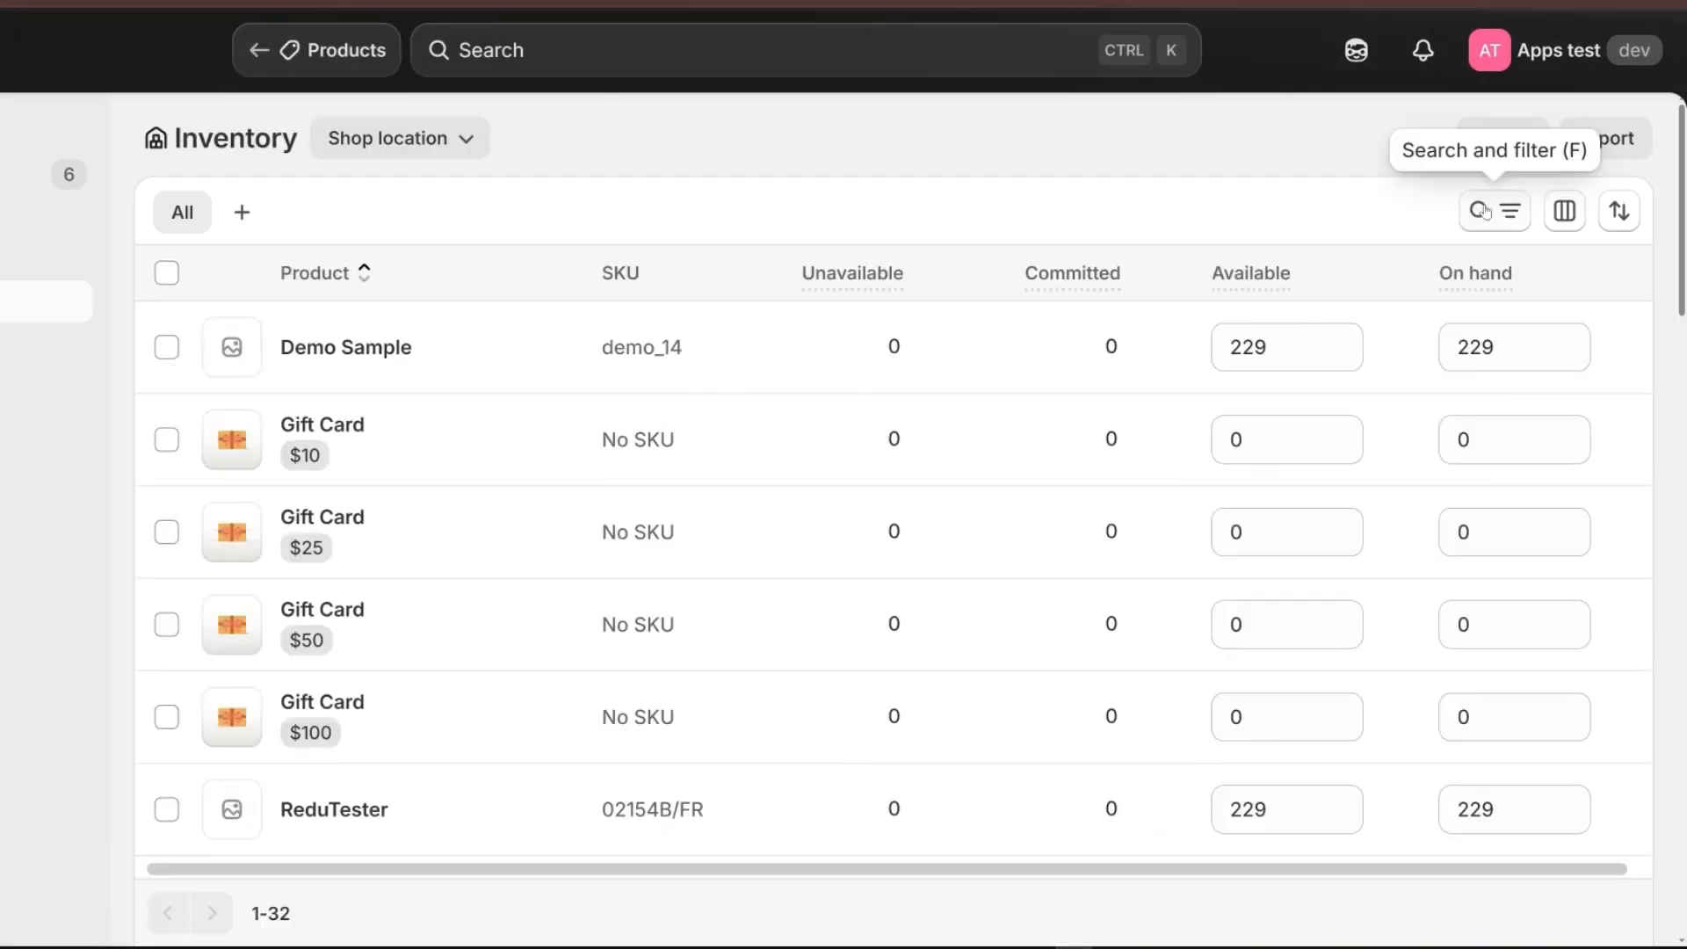
click(1482, 211)
key(ctrl+v)
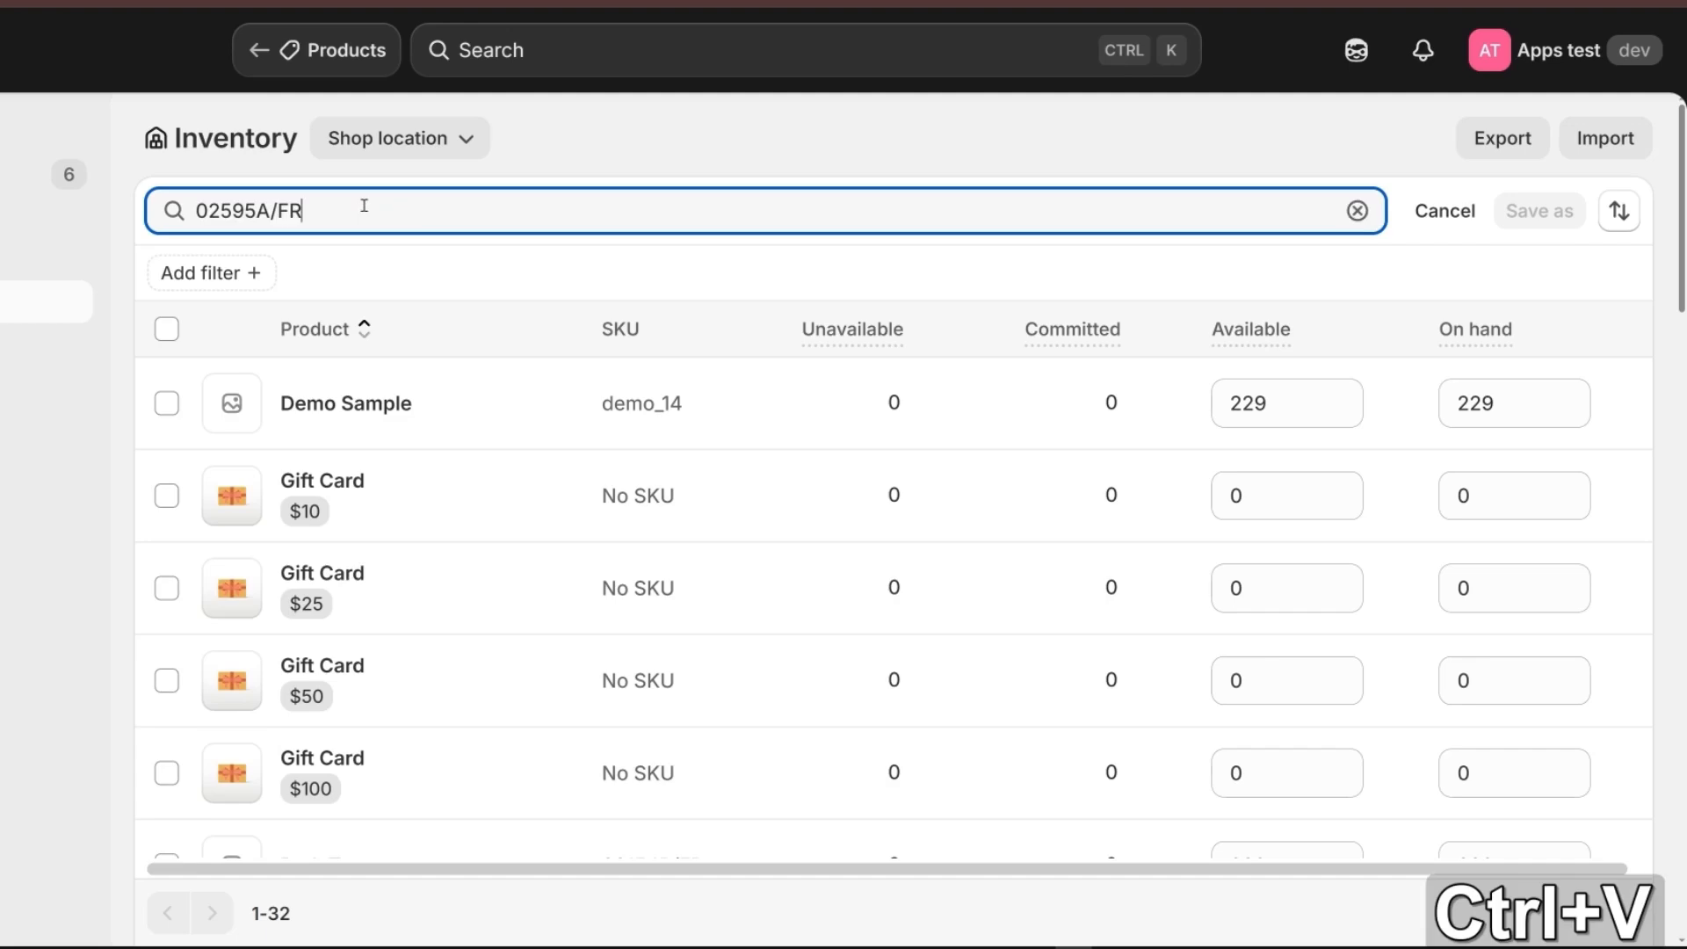
click(200, 211)
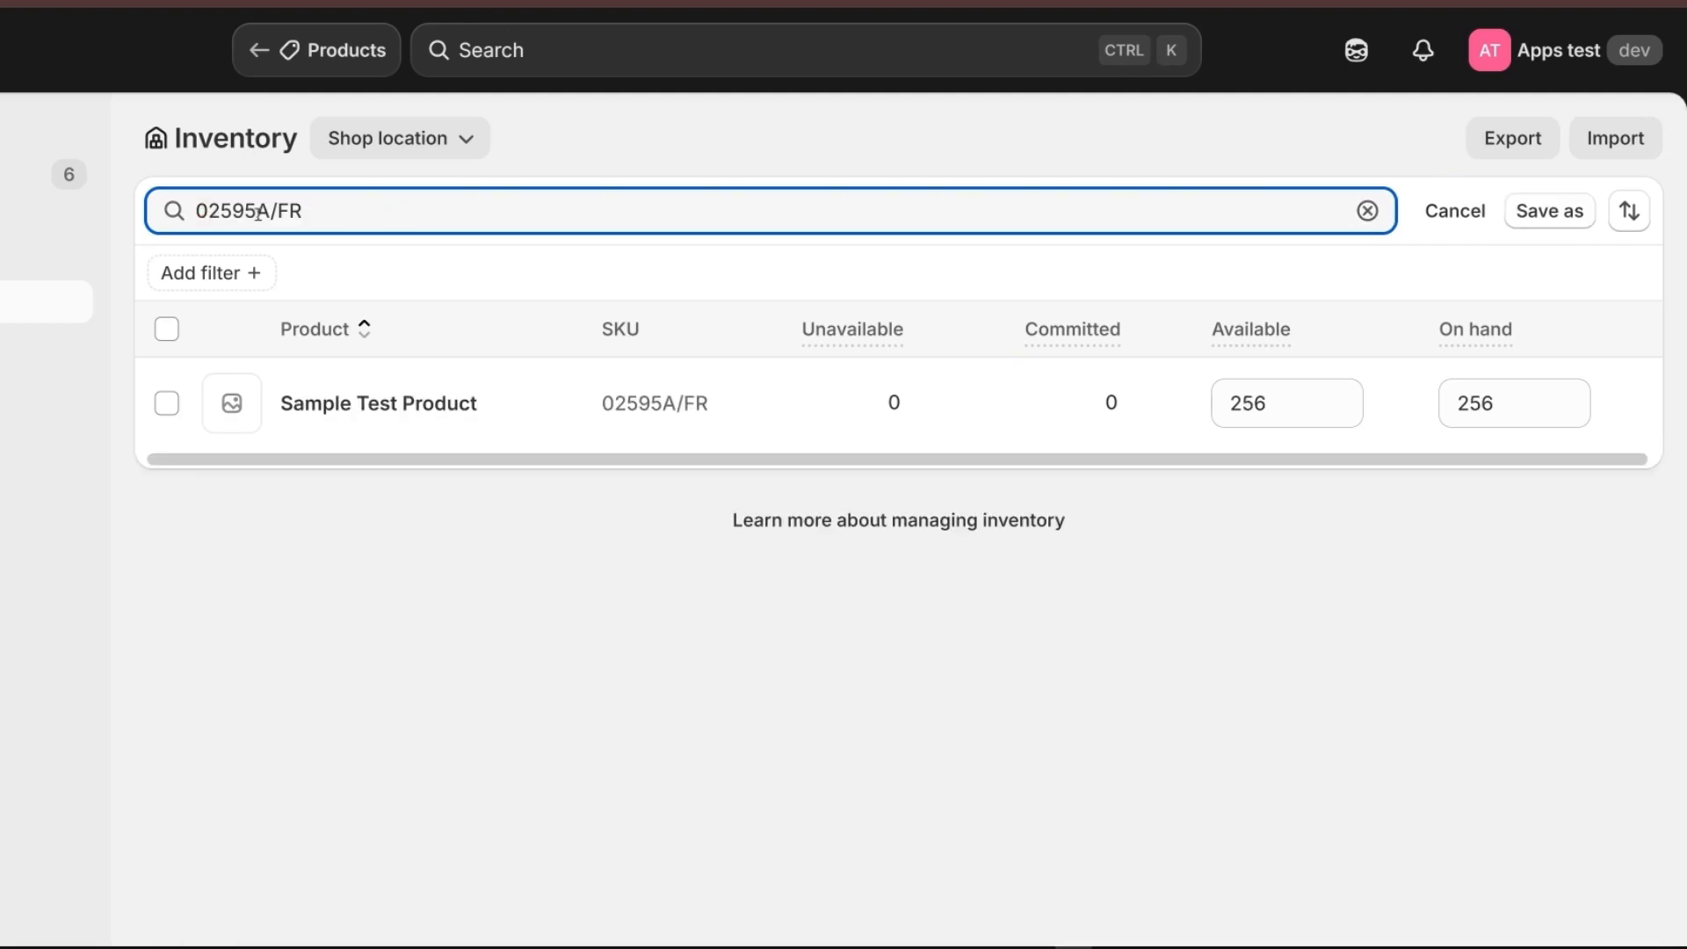
key(BackSpace)
double_click(1269, 397)
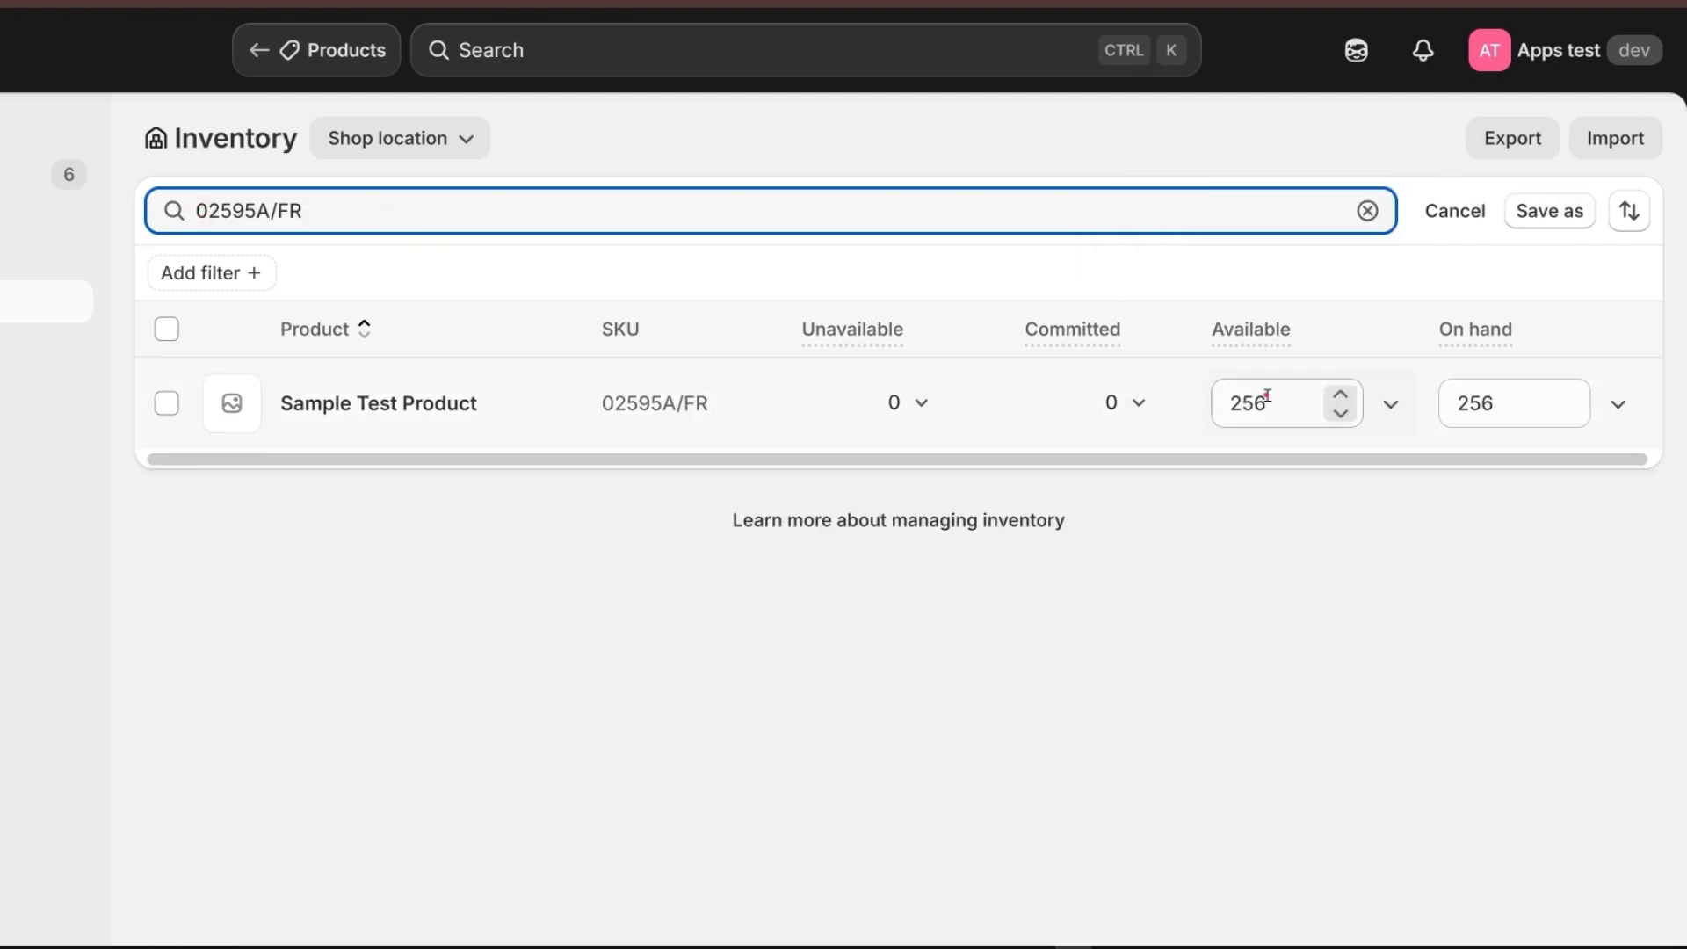
text(652)
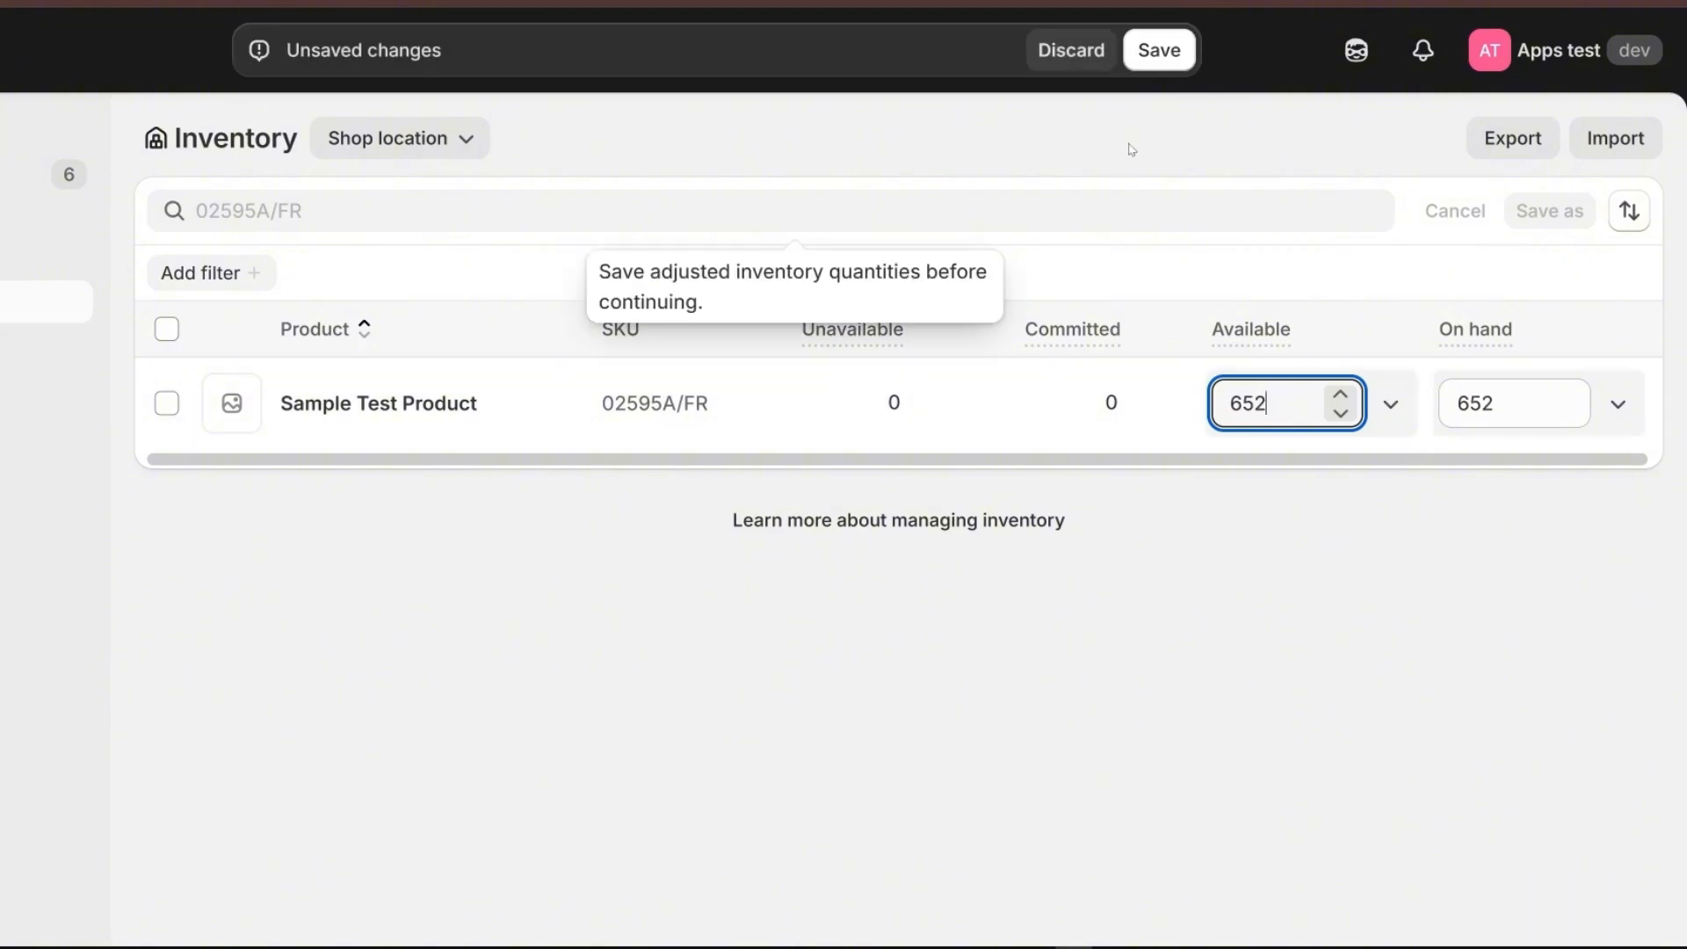
click(1177, 53)
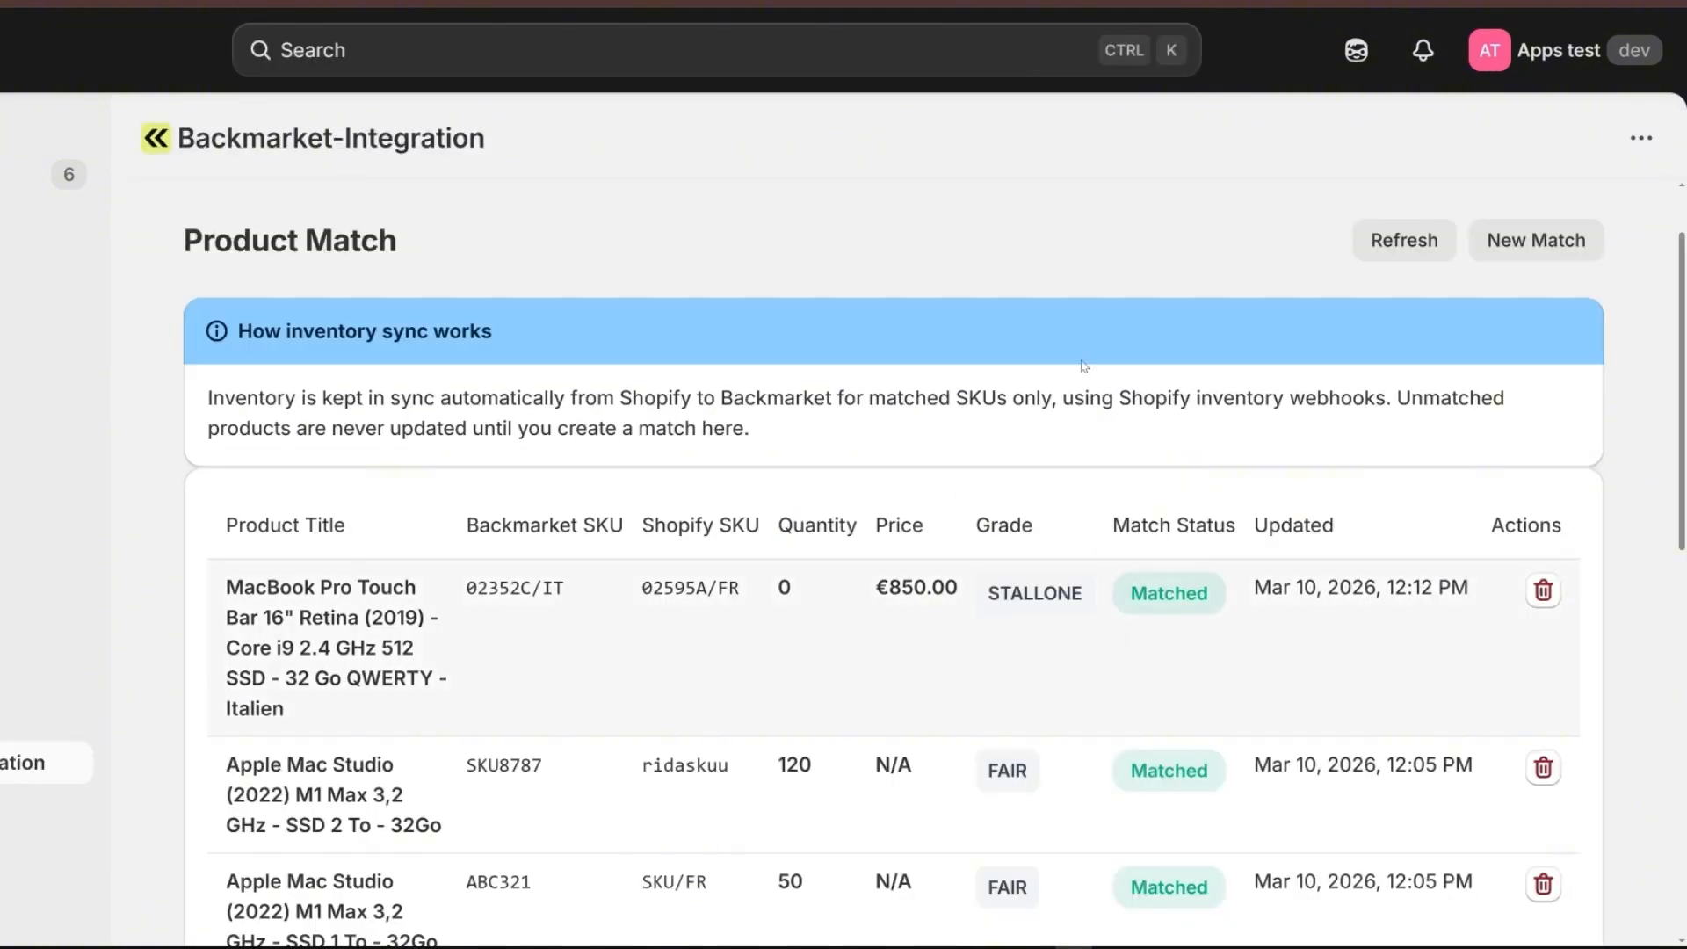
Return to the product matches, refresh the list and check the quantity of the 02352C/IT match.
click(1425, 233)
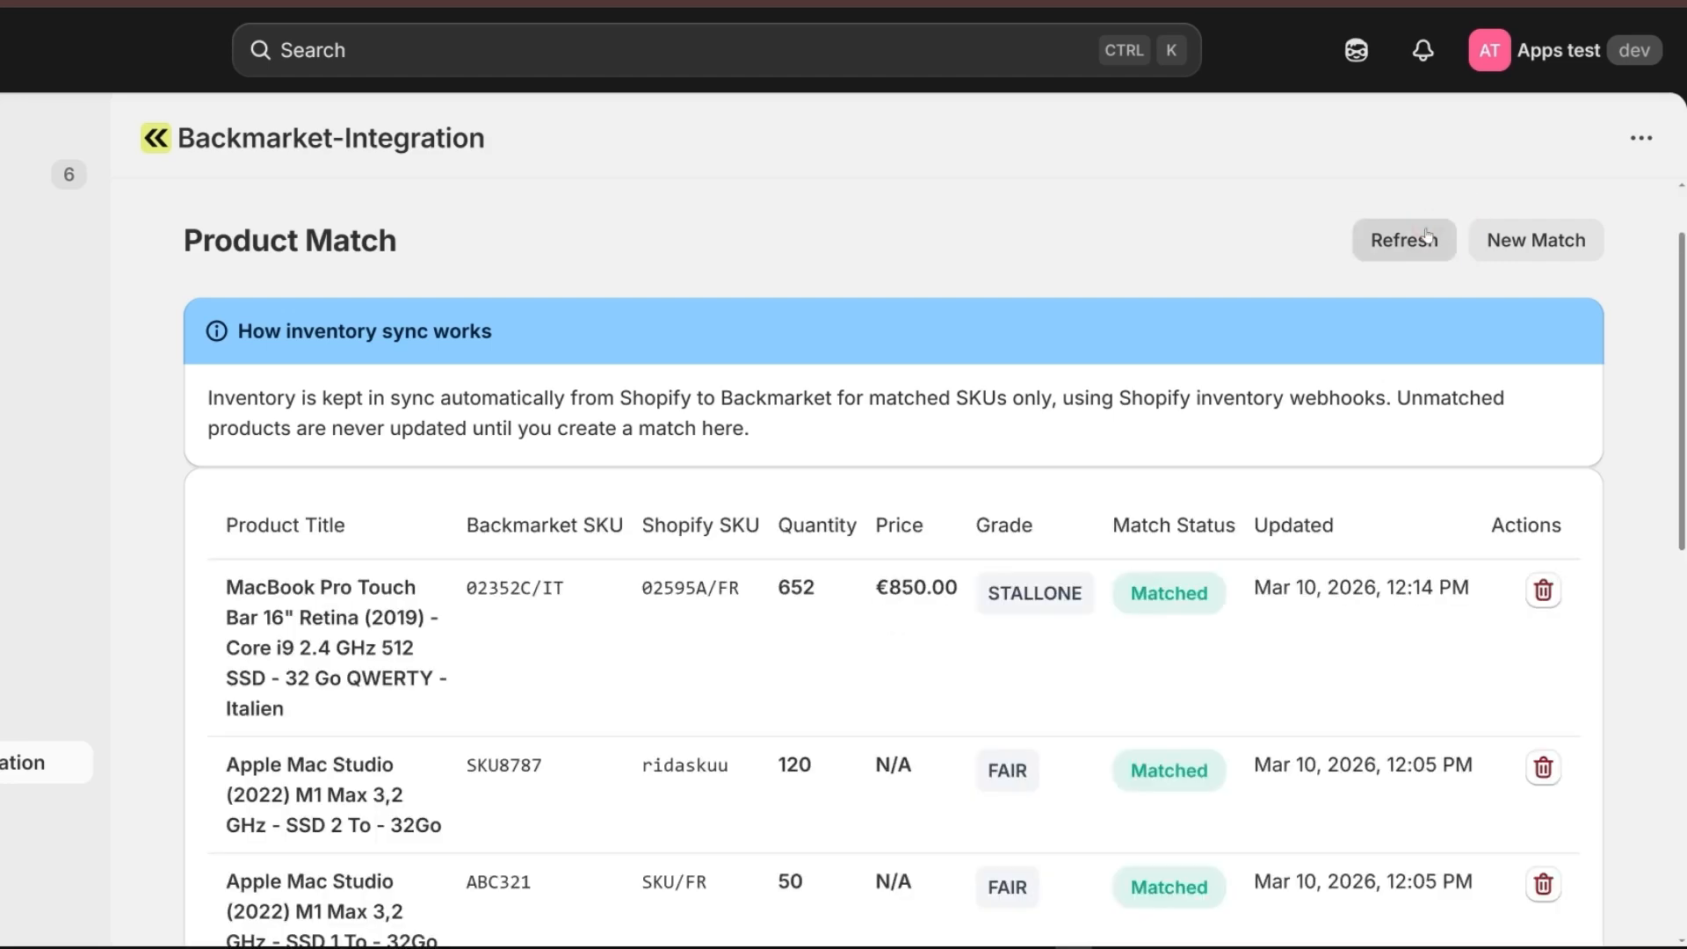
double_click(804, 585)
click(839, 585)
mouse_move(839, 585)
mouse_down()
mouse_move(760, 584)
mouse_move(827, 588)
mouse_up()
click(796, 578)
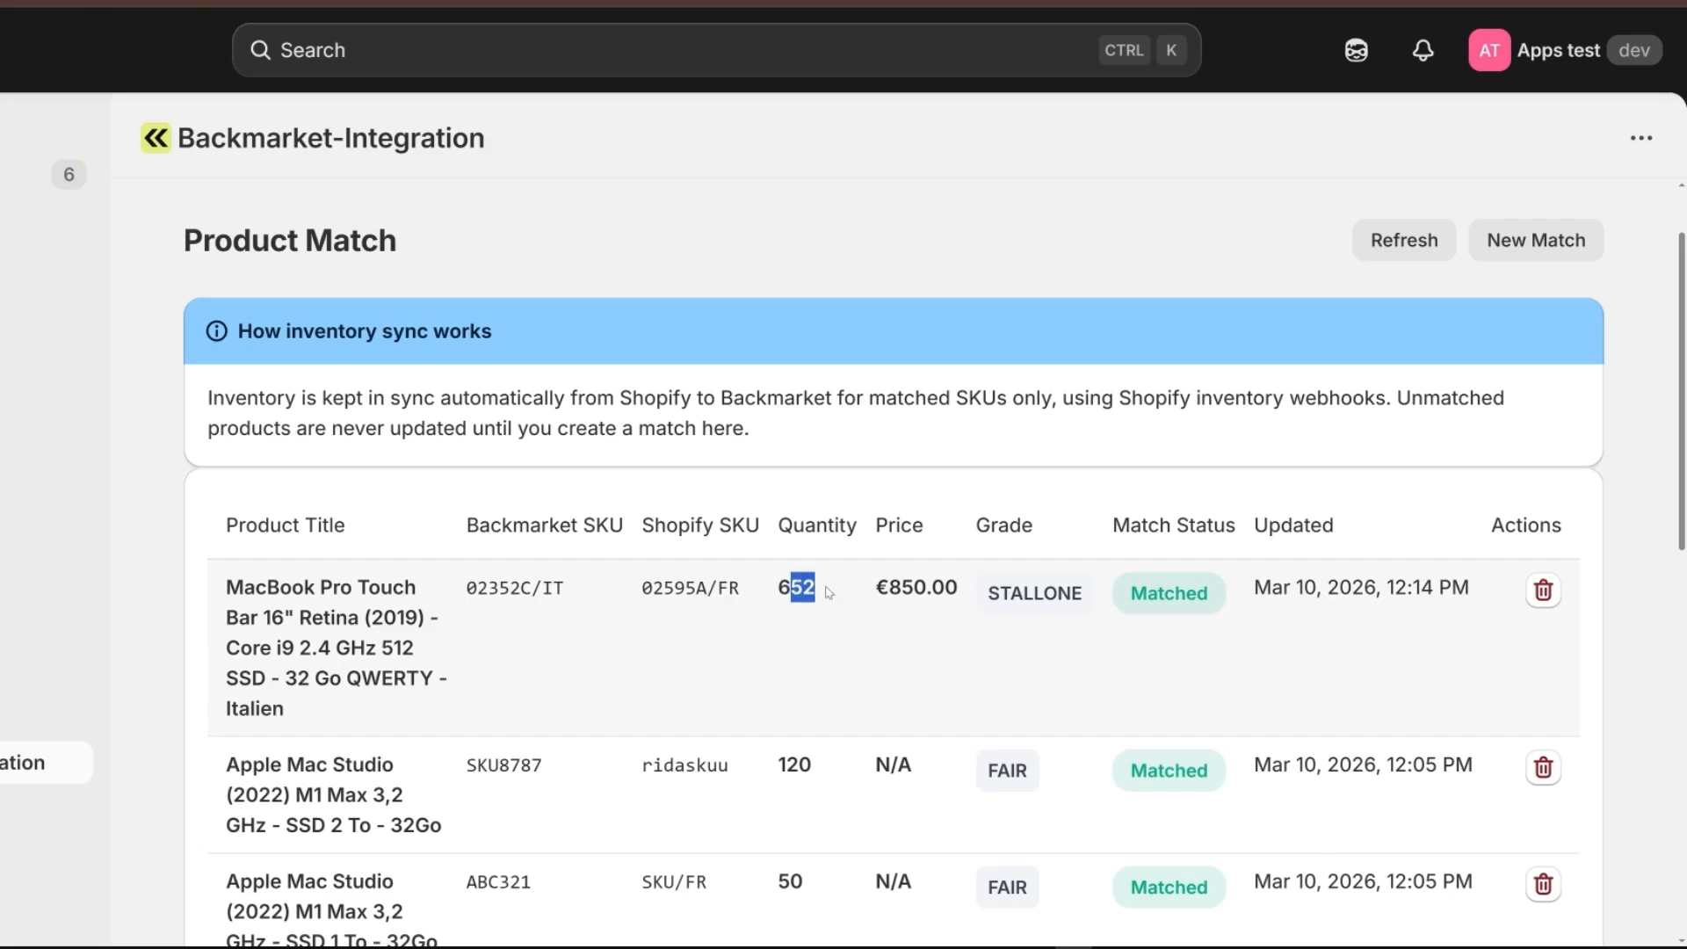
click(829, 592)
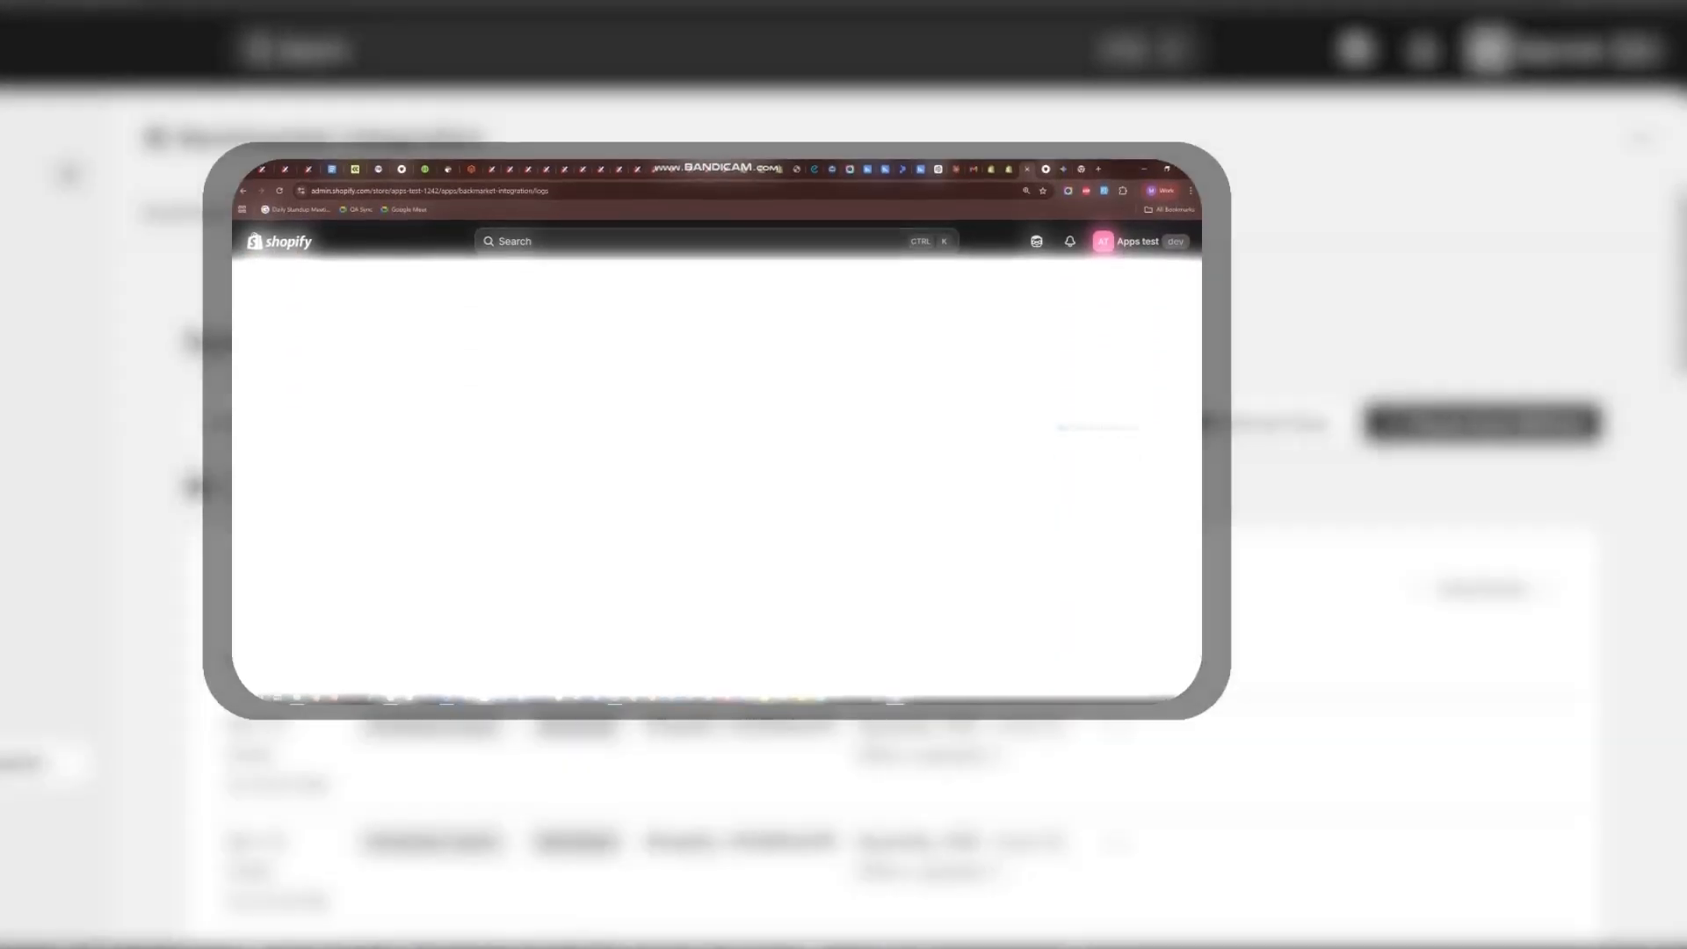
Review the sync logs' time, type, status, SKU, details and error columns, including the latest inventory sync entry for 02595A/FR.
scroll(602, 389, down, 3)
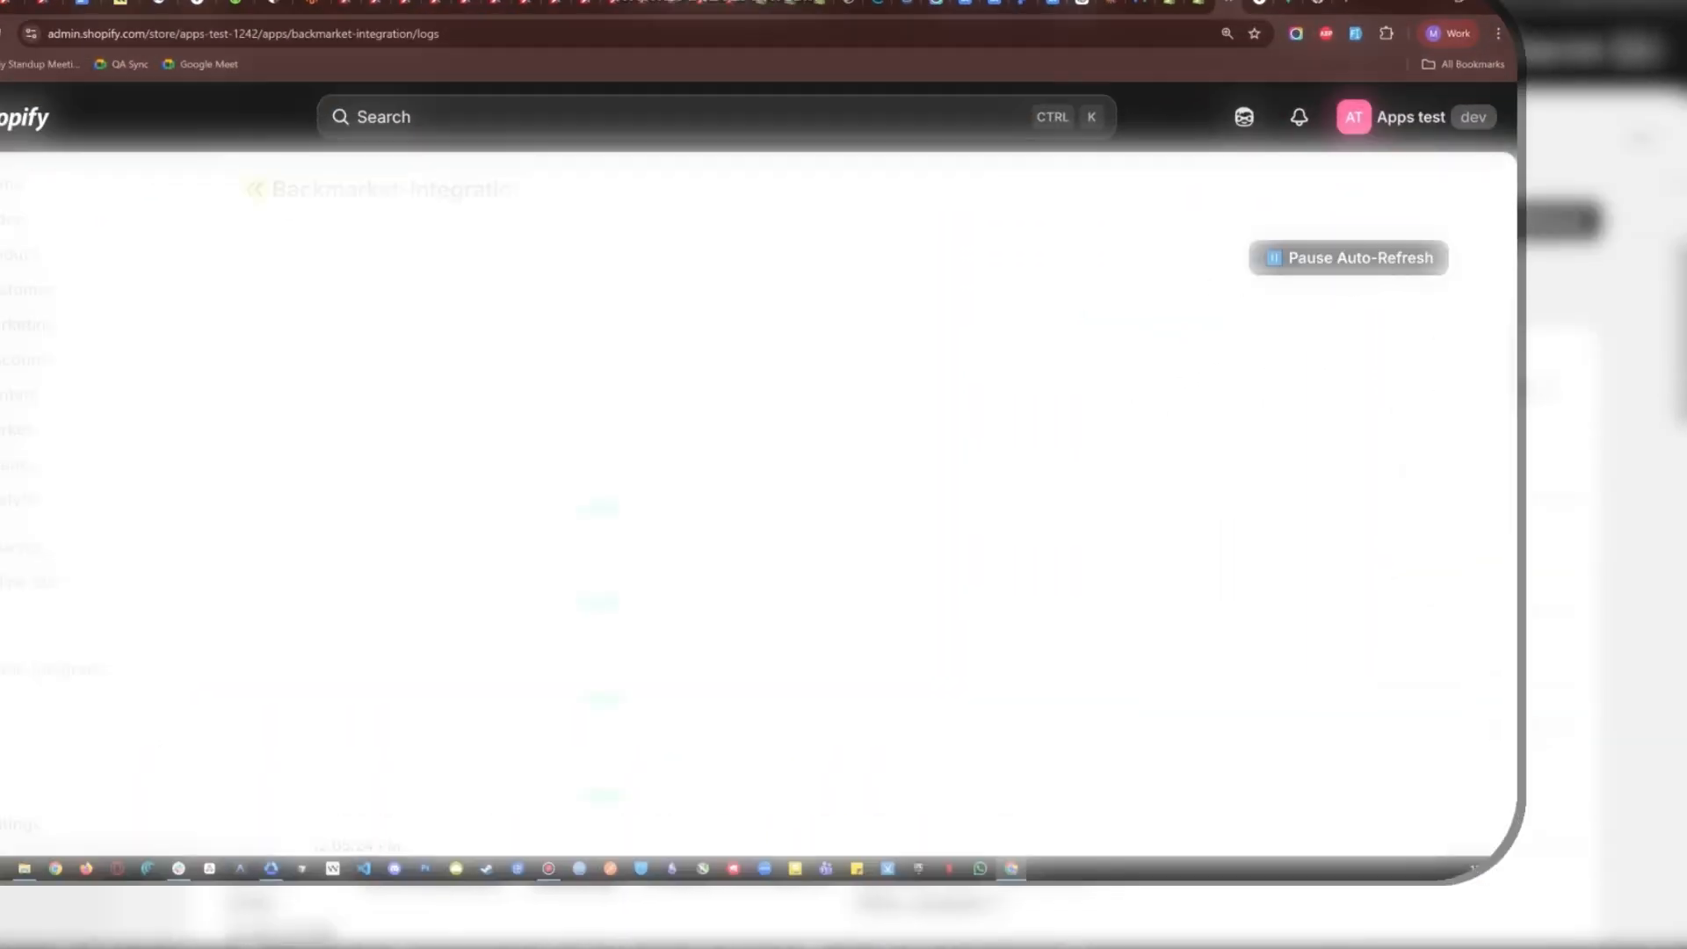
scroll(602, 391, up, 2)
drag(338, 234, 166, 245)
click(364, 241)
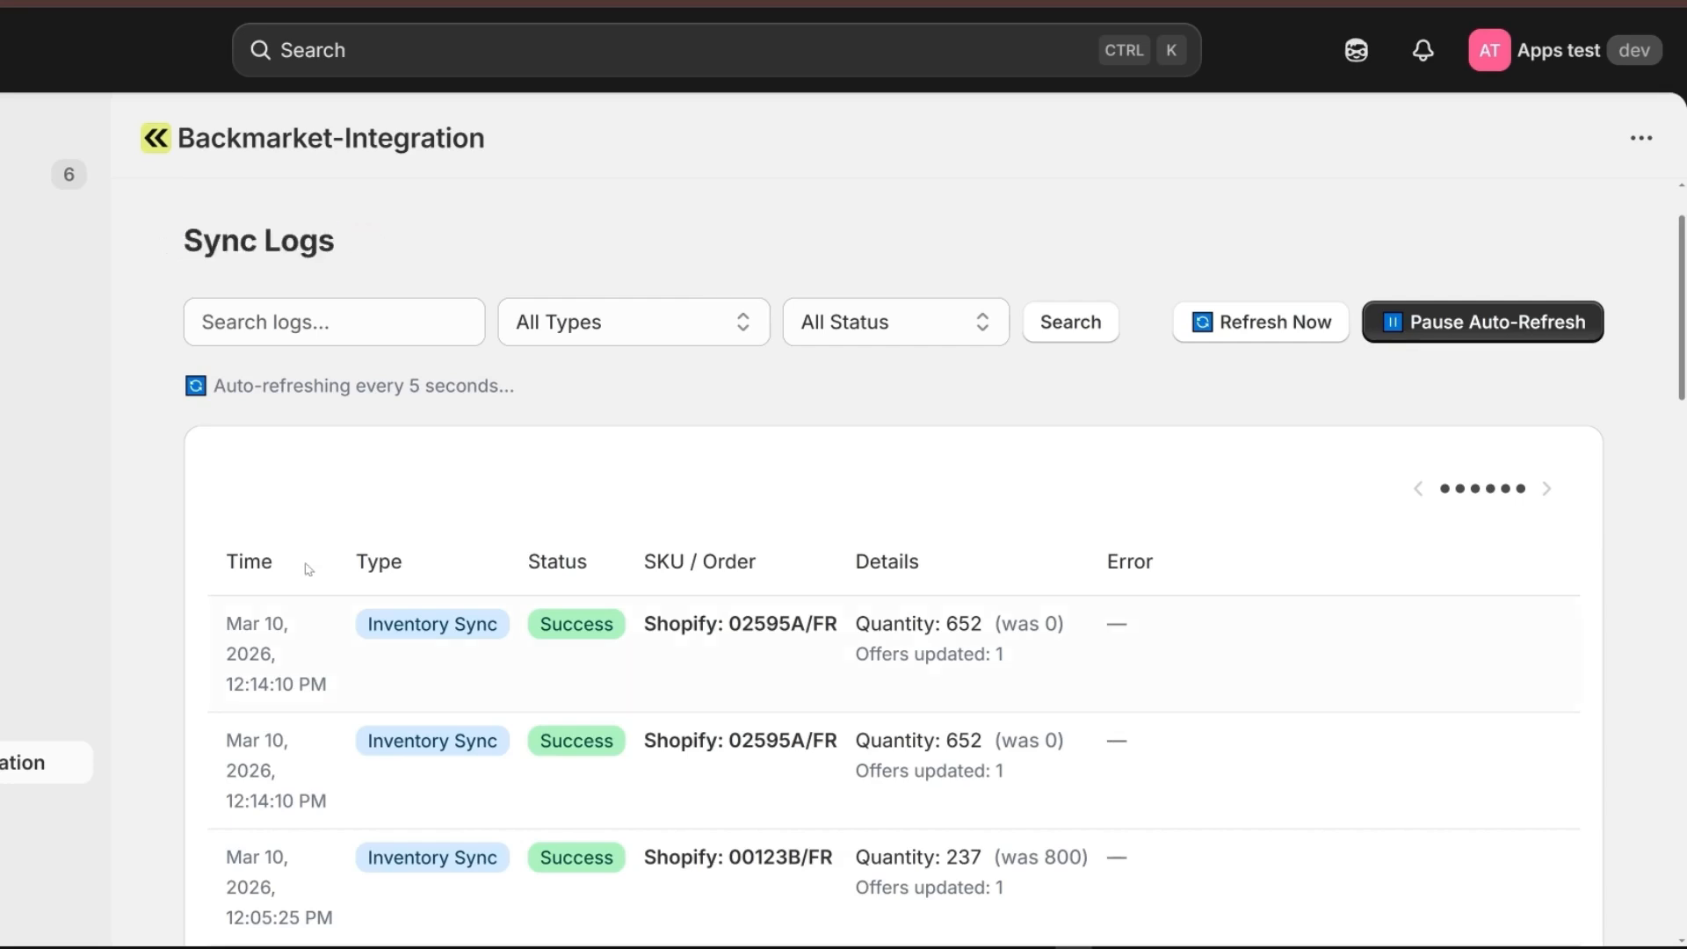
mouse_move(233, 570)
mouse_down()
mouse_move(900, 559)
mouse_move(858, 569)
mouse_up()
click(349, 560)
click(422, 557)
click(592, 552)
click(902, 560)
click(950, 554)
drag(1101, 562, 1194, 559)
click(1197, 559)
drag(367, 629, 535, 628)
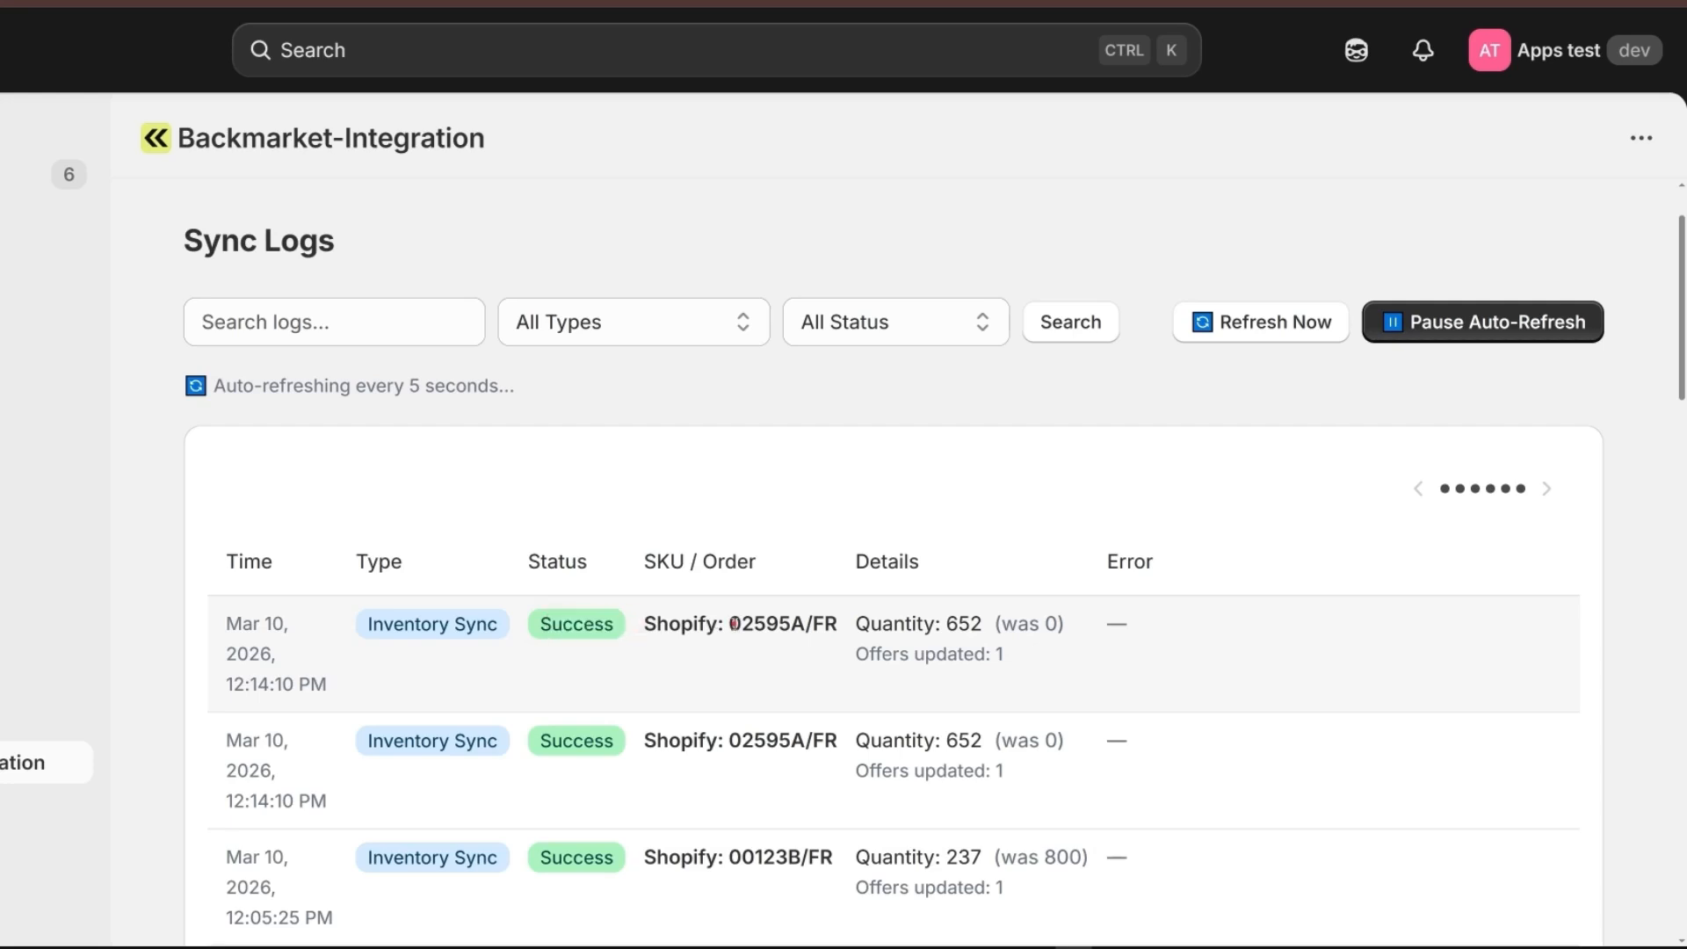
drag(732, 624, 834, 618)
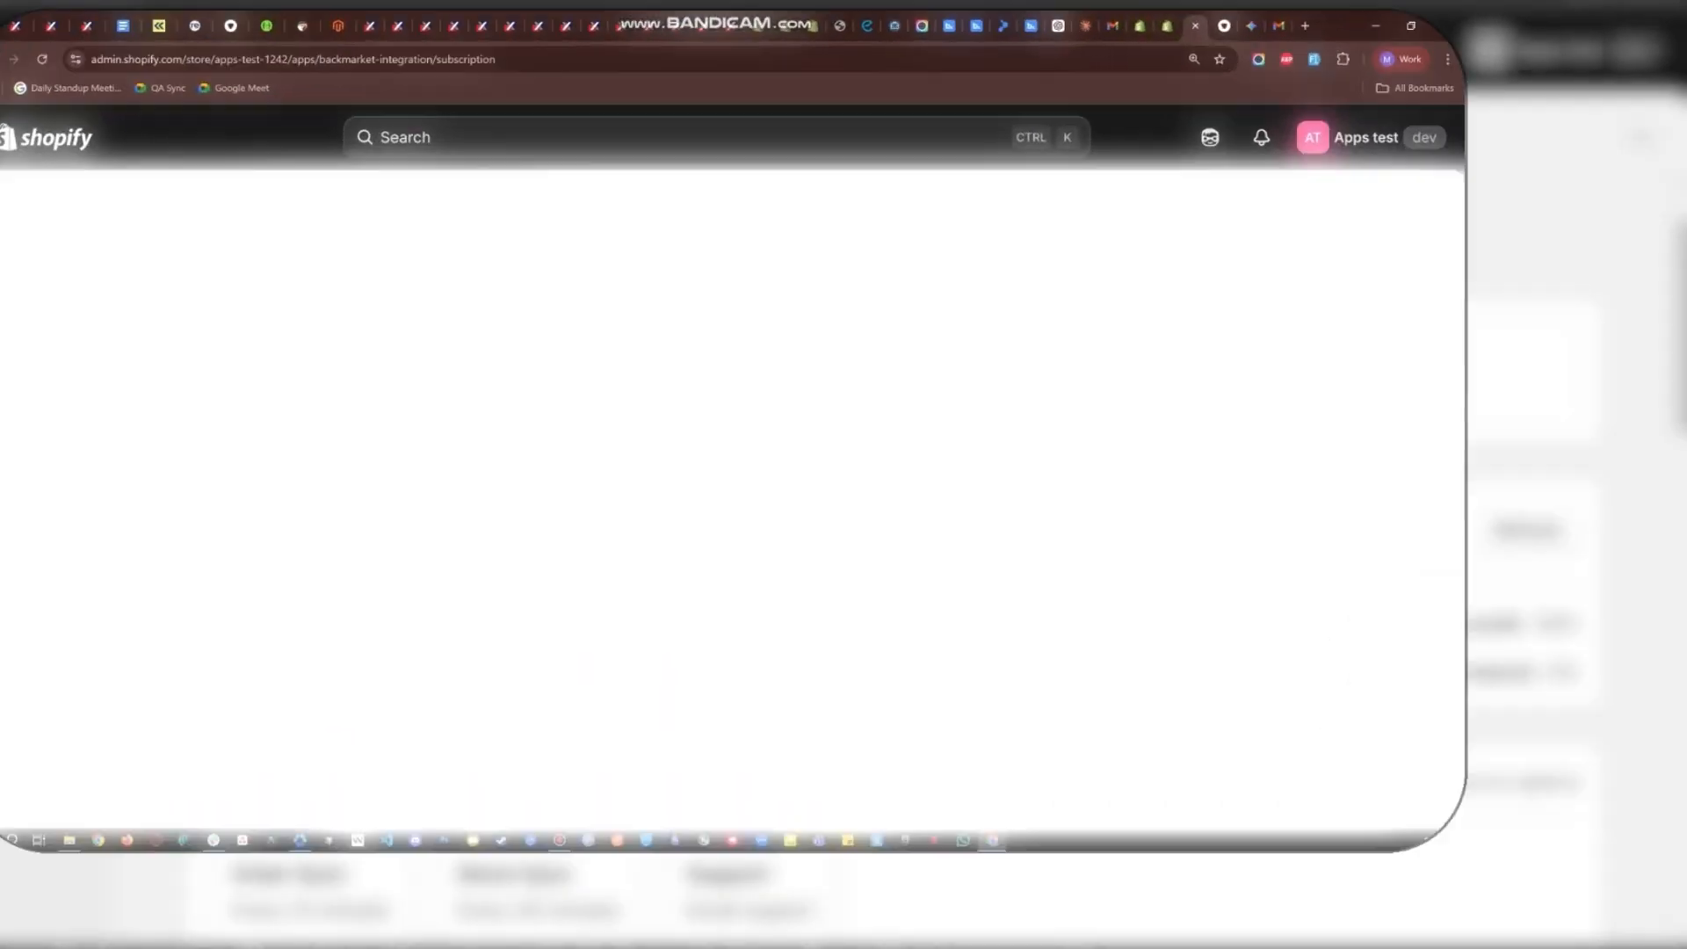
Review the usage statistics and plan benefits of the current subscription.
drag(207, 517, 414, 528)
click(214, 537)
drag(215, 537, 431, 556)
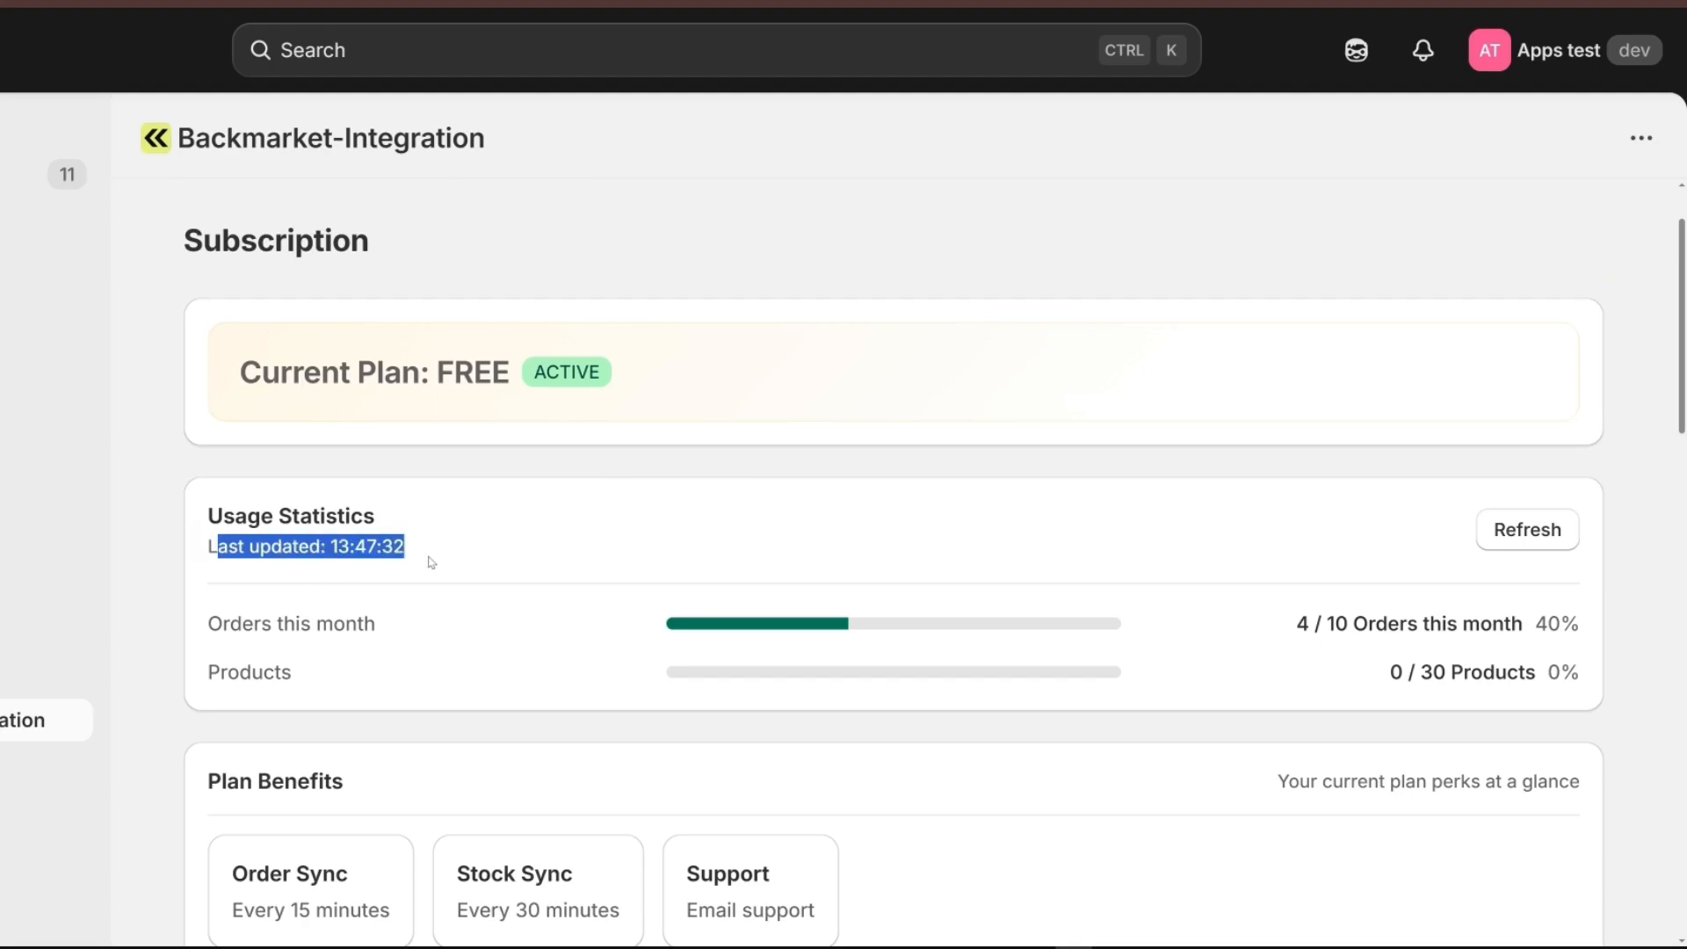
click(475, 533)
scroll(240, 559, down, 2)
drag(202, 569, 388, 590)
click(372, 594)
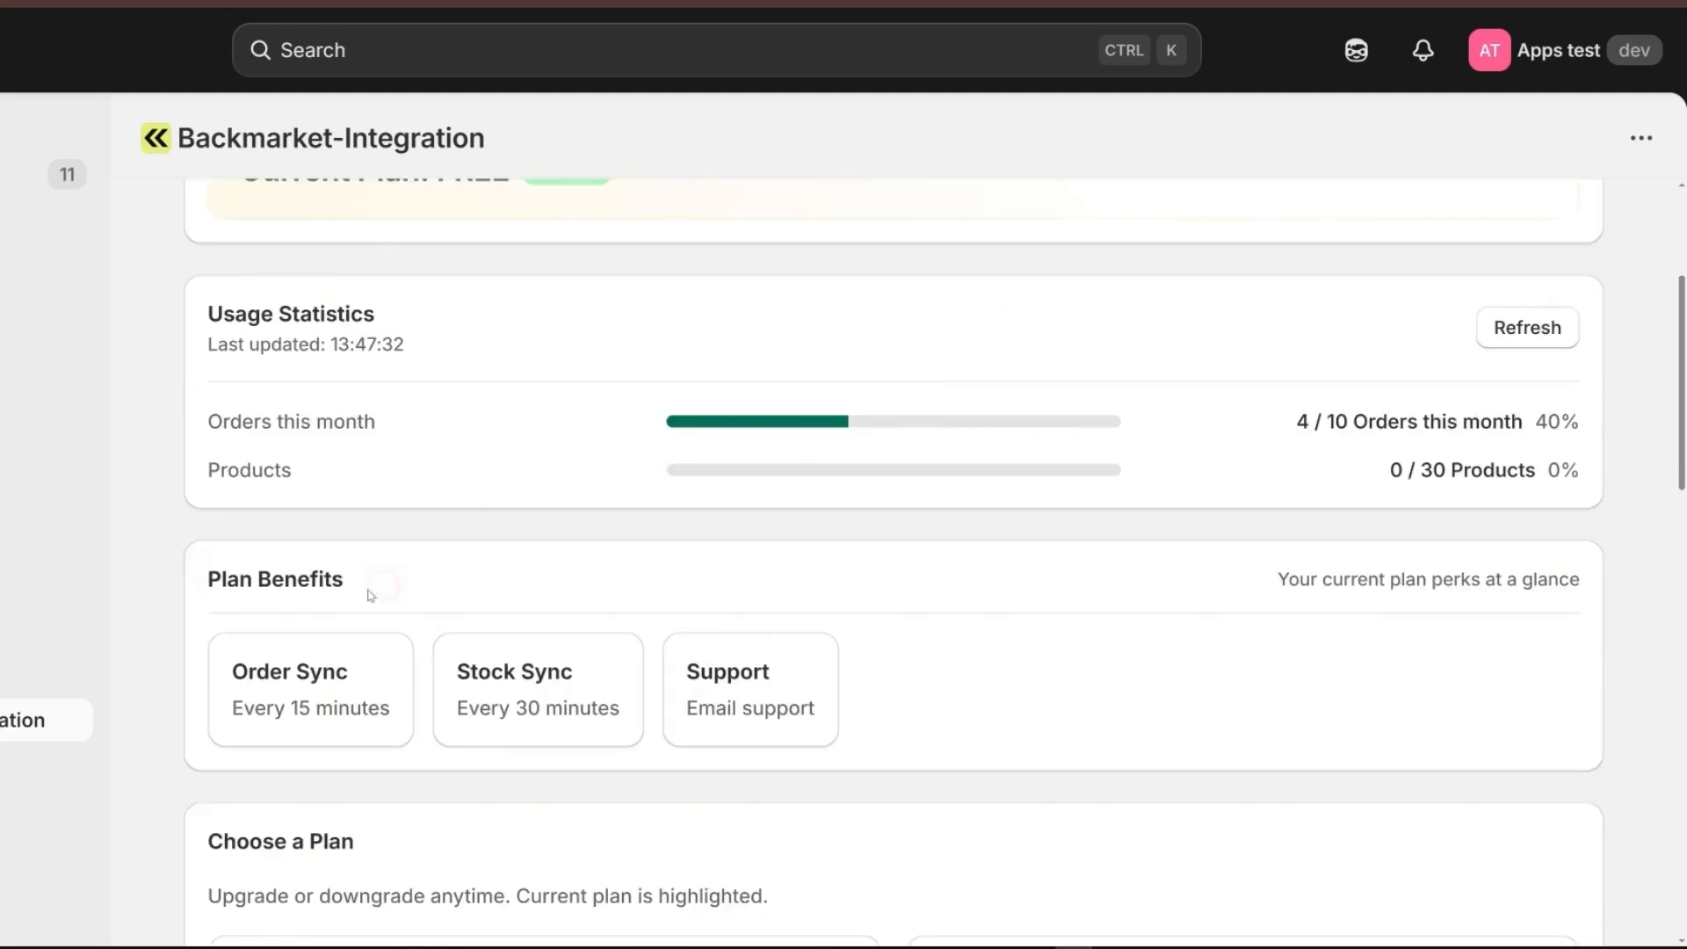
scroll(192, 632, down, 2)
drag(194, 635, 391, 656)
click(391, 656)
Compare the limits and prices of the Free, Starter, Growth and Professional subscription plans.
scroll(211, 503, down, 3)
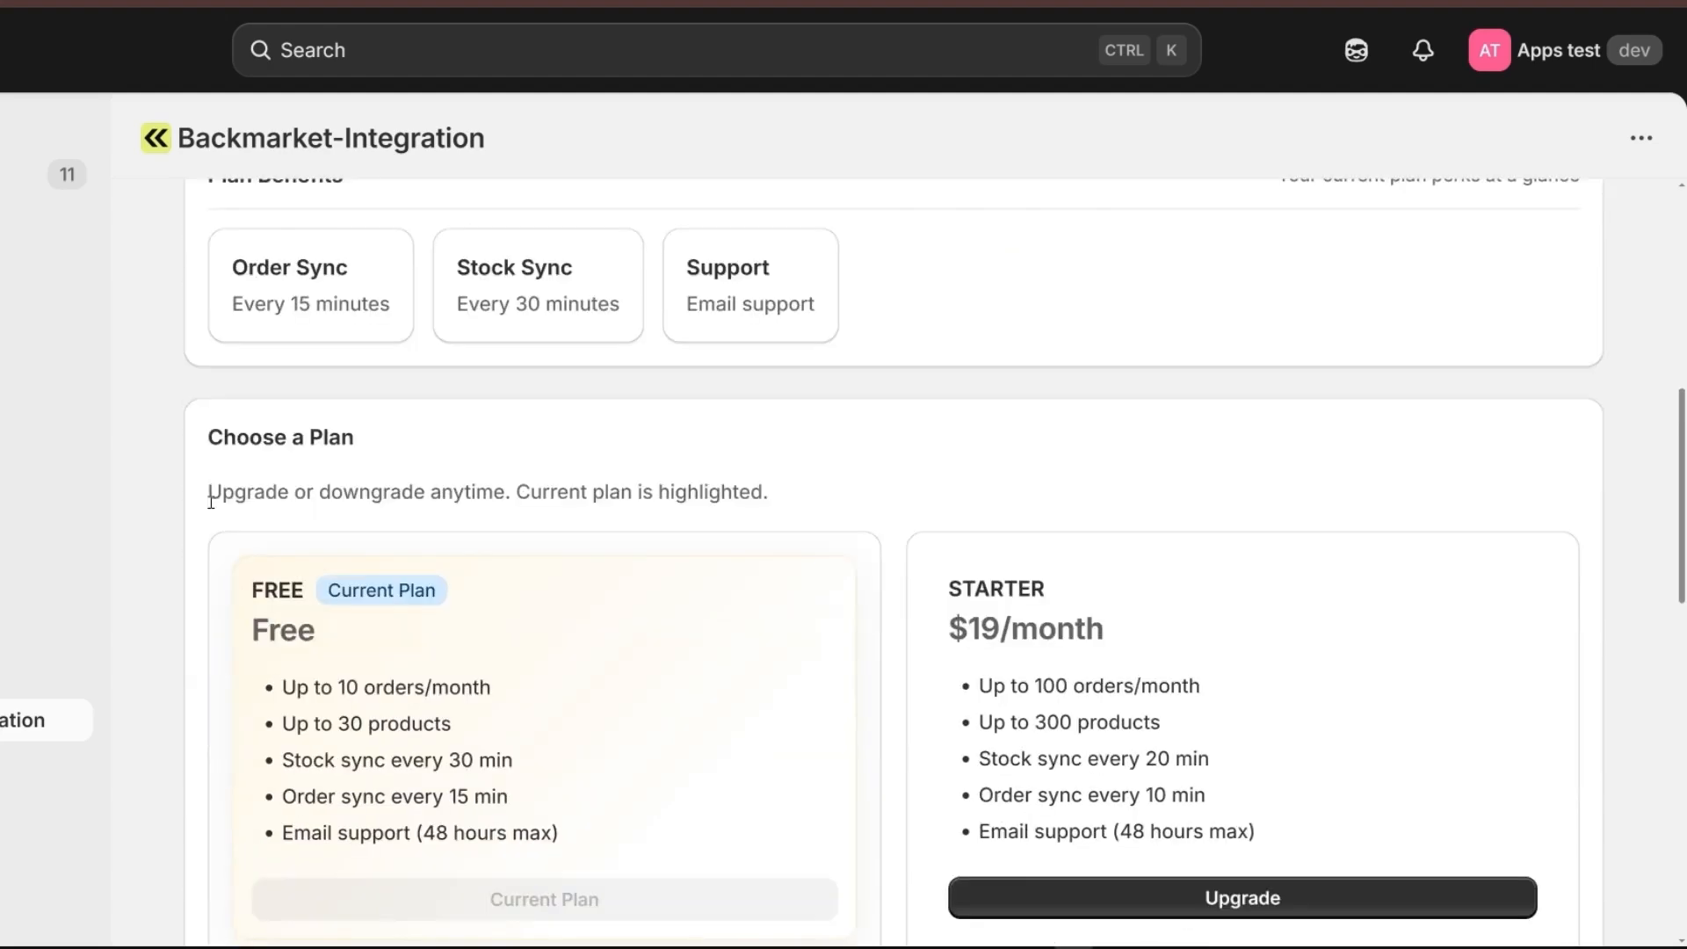
drag(249, 589, 478, 633)
click(478, 633)
drag(947, 582, 1187, 641)
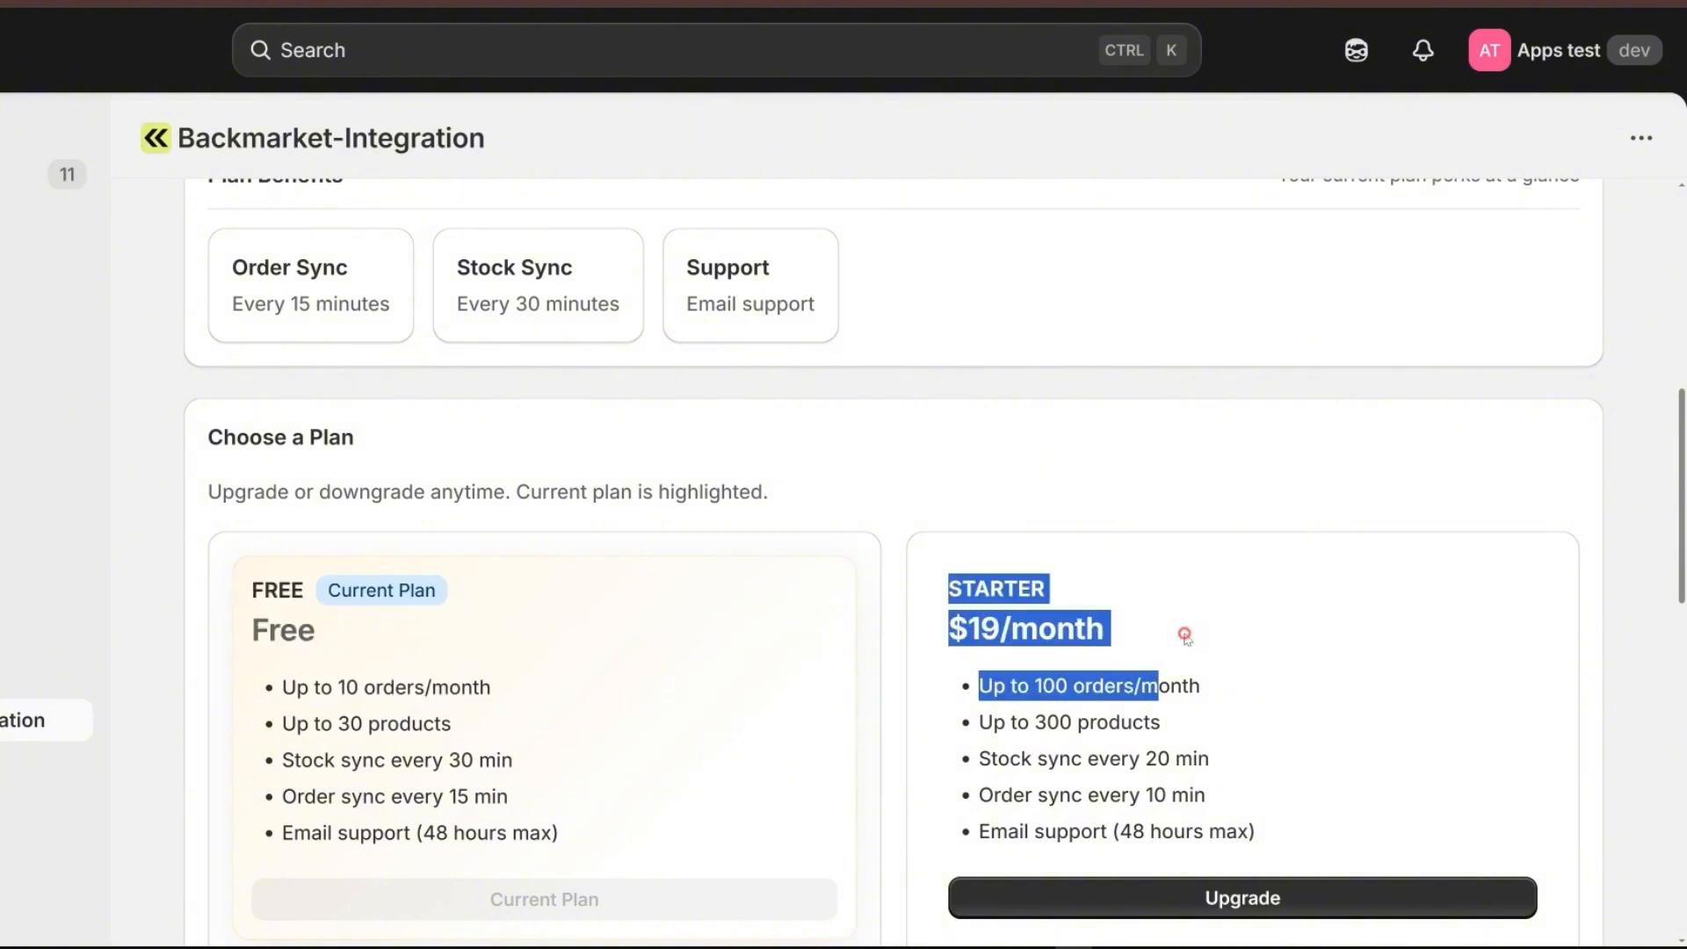
click(1186, 640)
scroll(1186, 639, down, 1)
drag(252, 584, 453, 627)
click(453, 627)
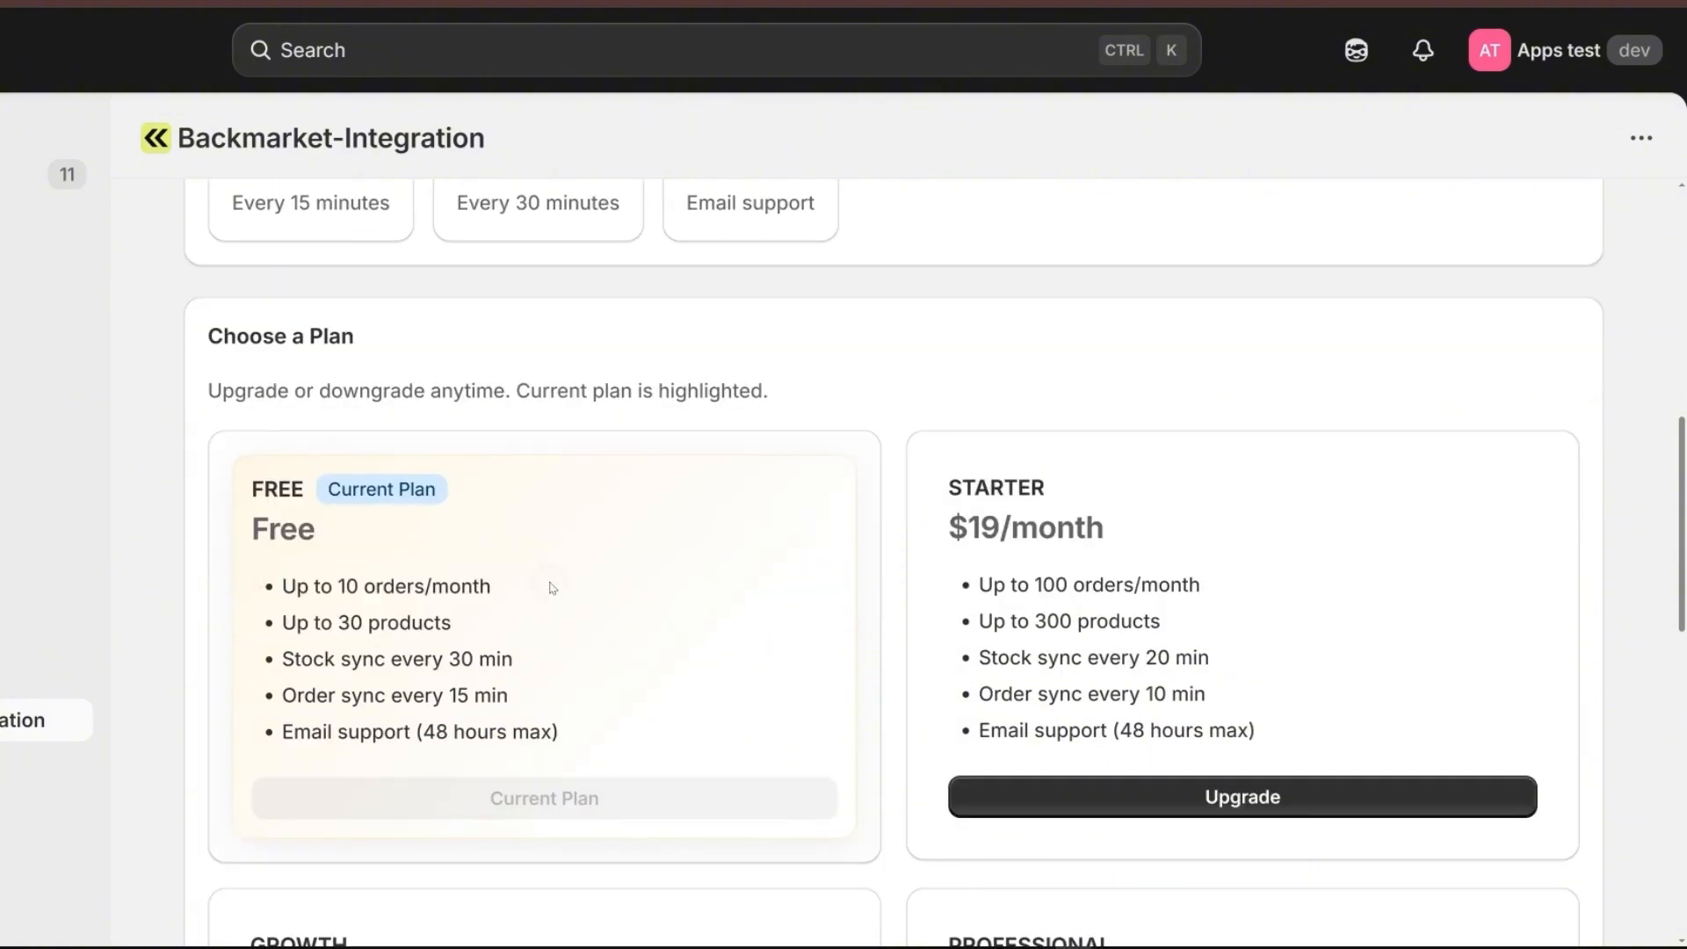
scroll(261, 690, down, 3)
drag(250, 634, 460, 712)
click(460, 712)
drag(918, 648, 1201, 682)
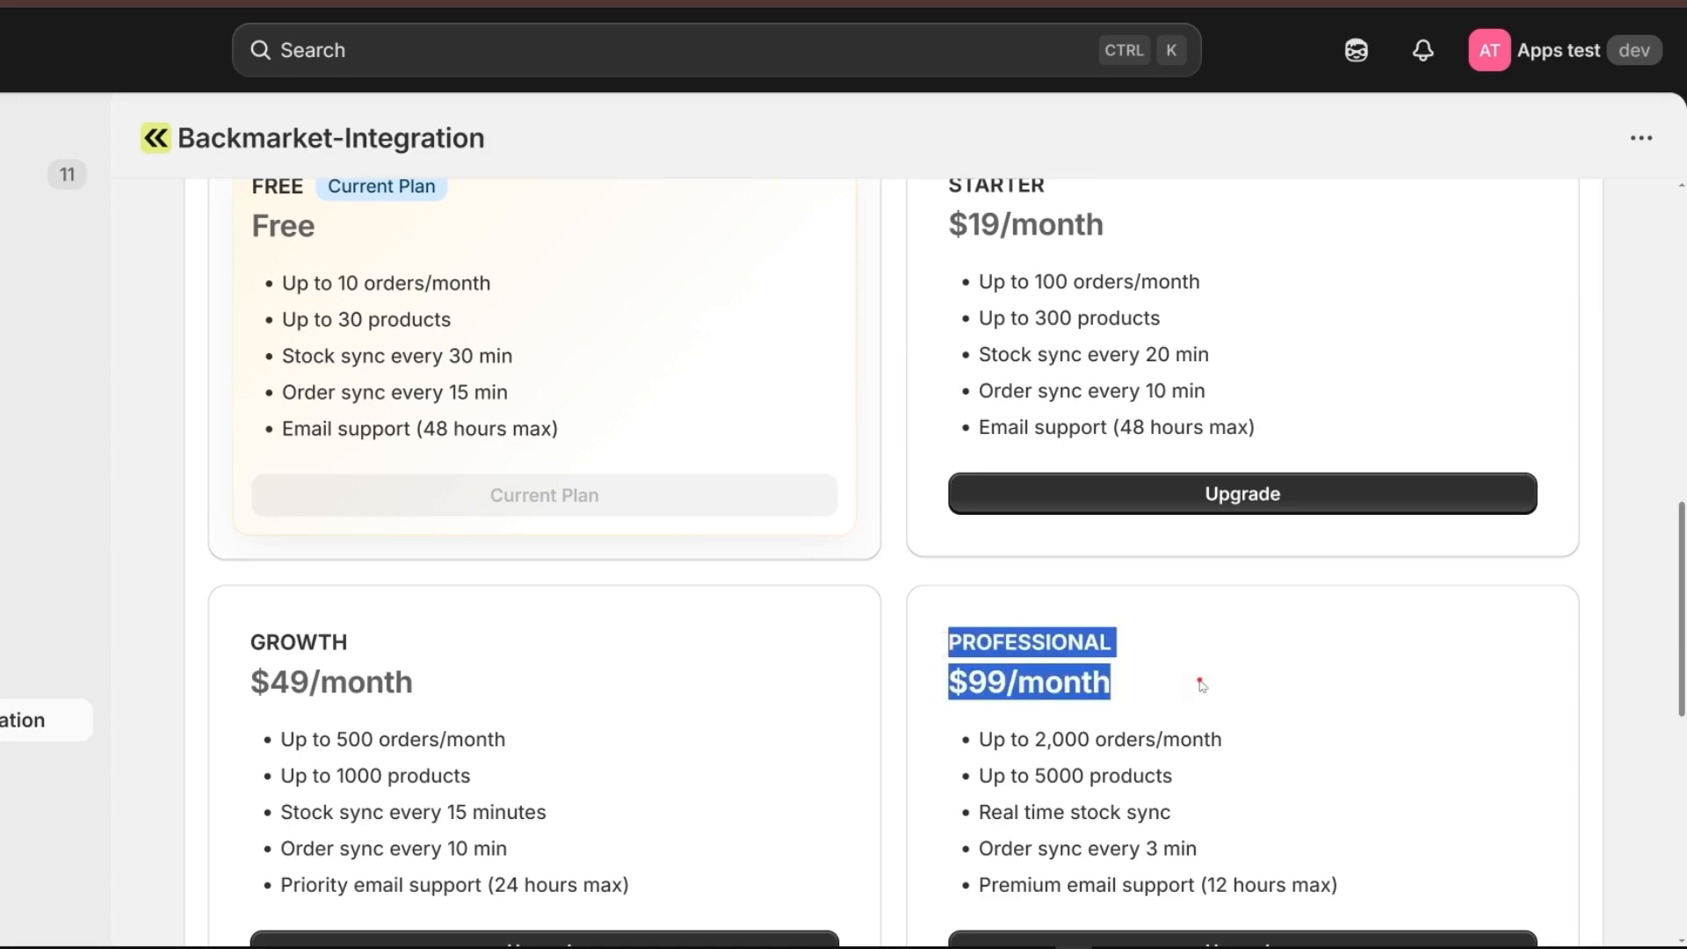
Examine the content below the subscription plan cards and the current plan's sync and support benefits.
click(1202, 682)
scroll(387, 716, down, 4)
drag(324, 722, 535, 753)
click(535, 753)
scroll(563, 756, up, 10)
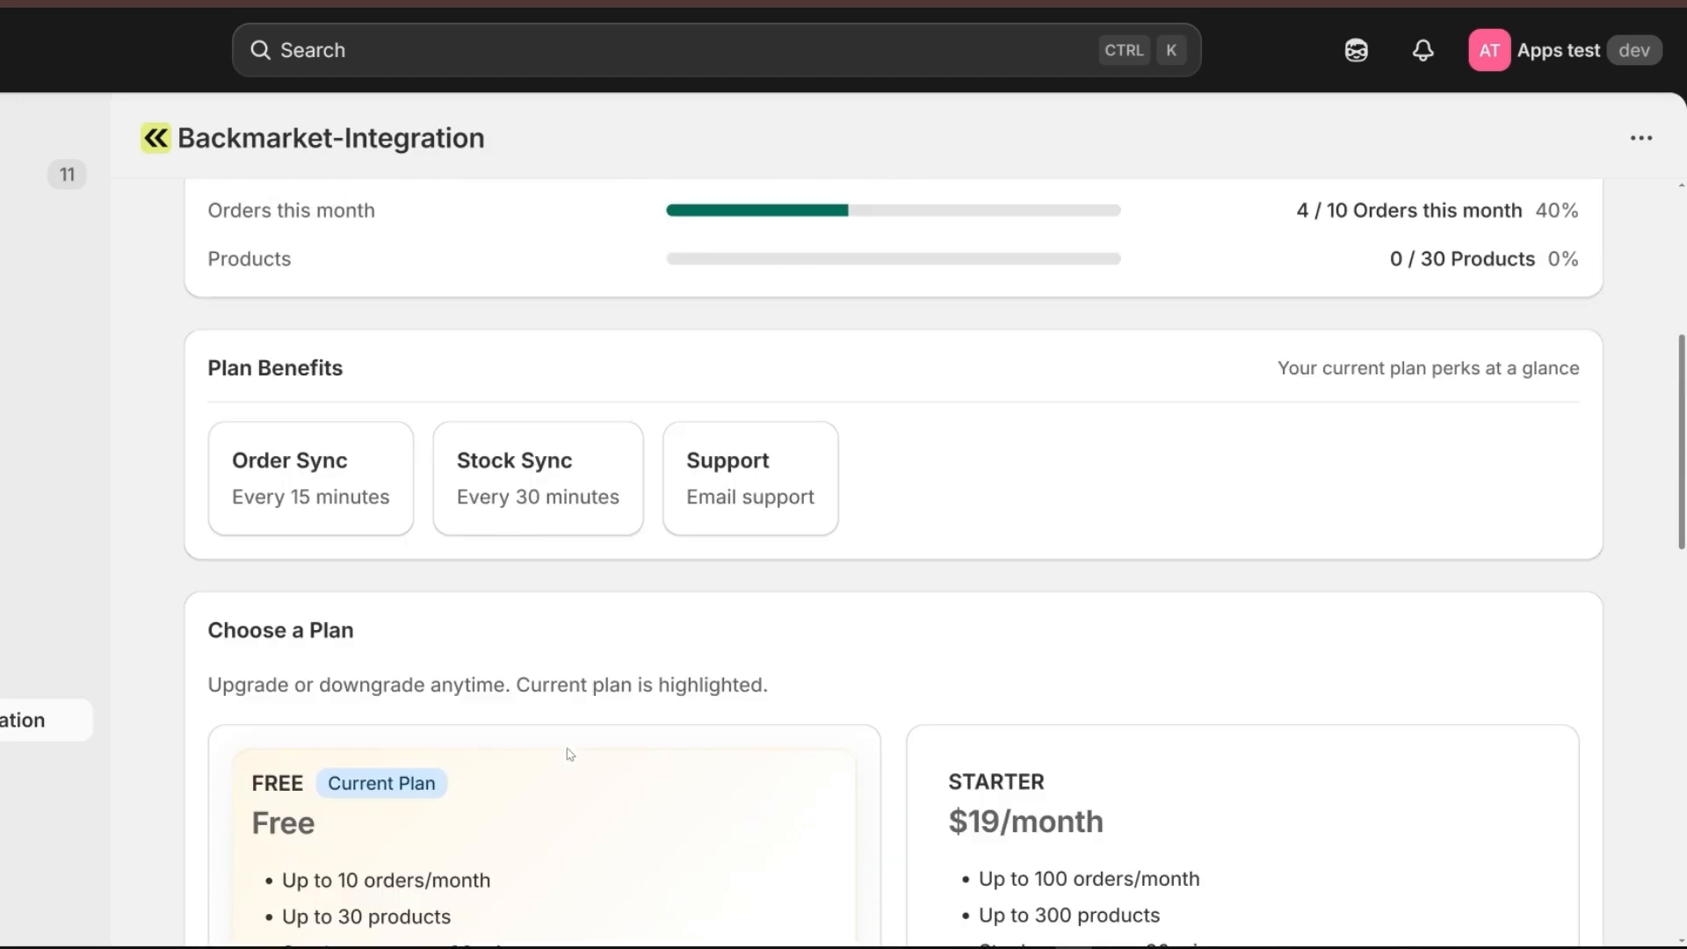
Request an upgrade to the Starter plan at $19/month and continue to Shopify for the charge approval.
scroll(1193, 659, down, 4)
scroll(1194, 660, down, 2)
scroll(795, 519, up, 1)
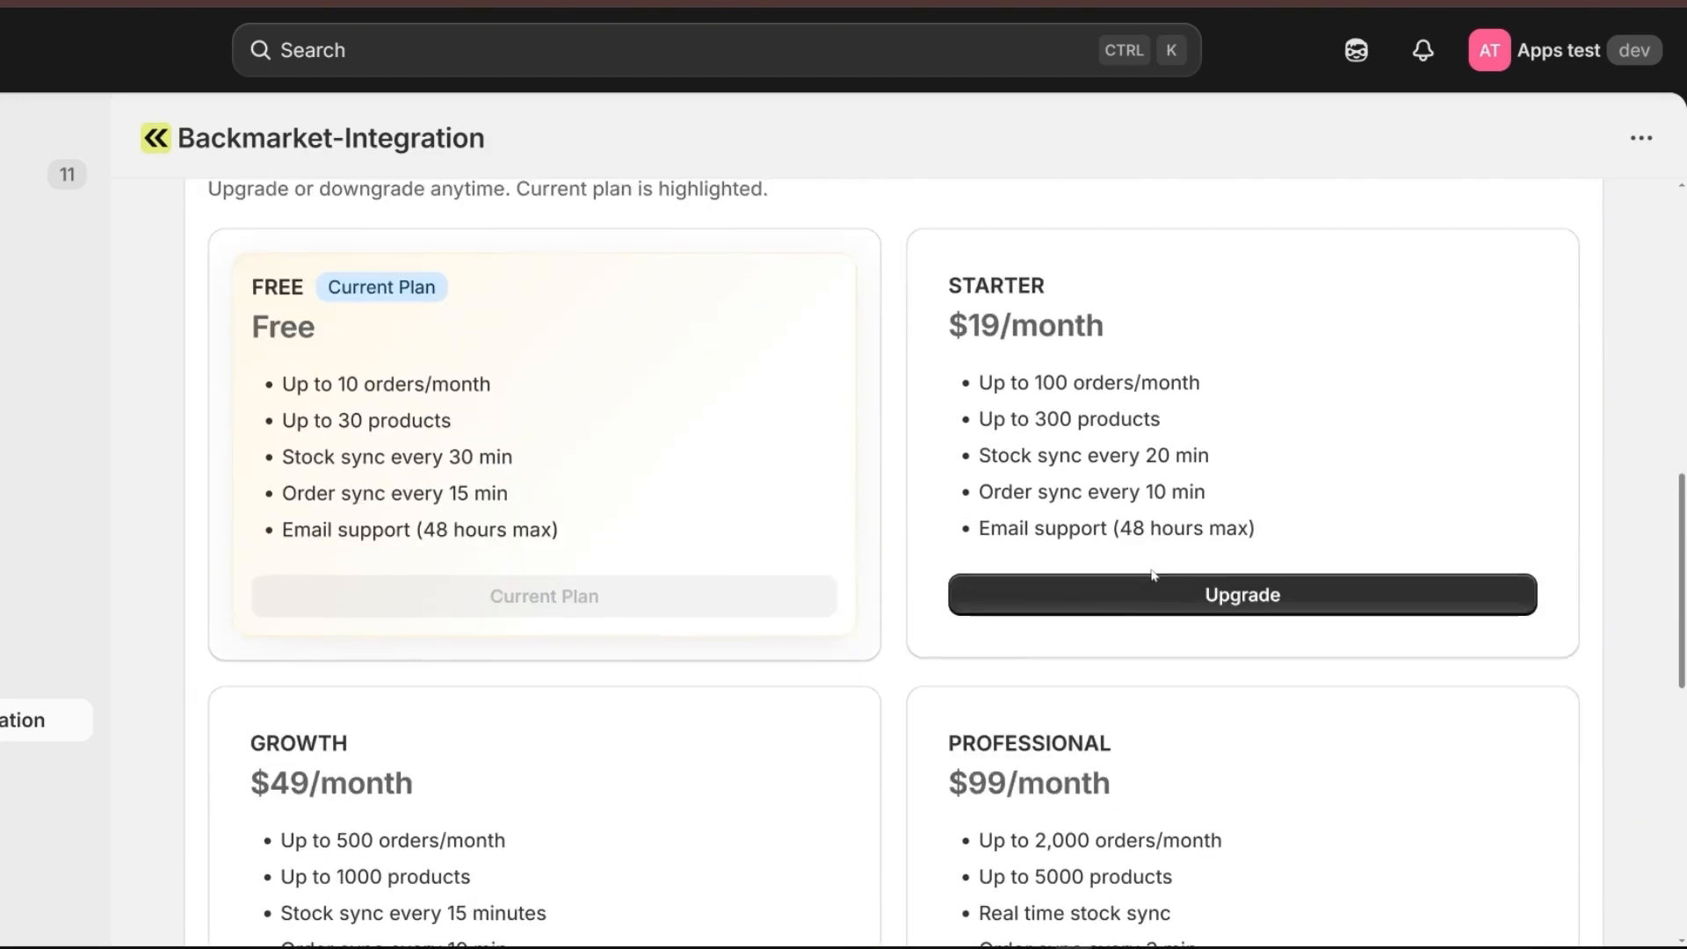
click(1190, 595)
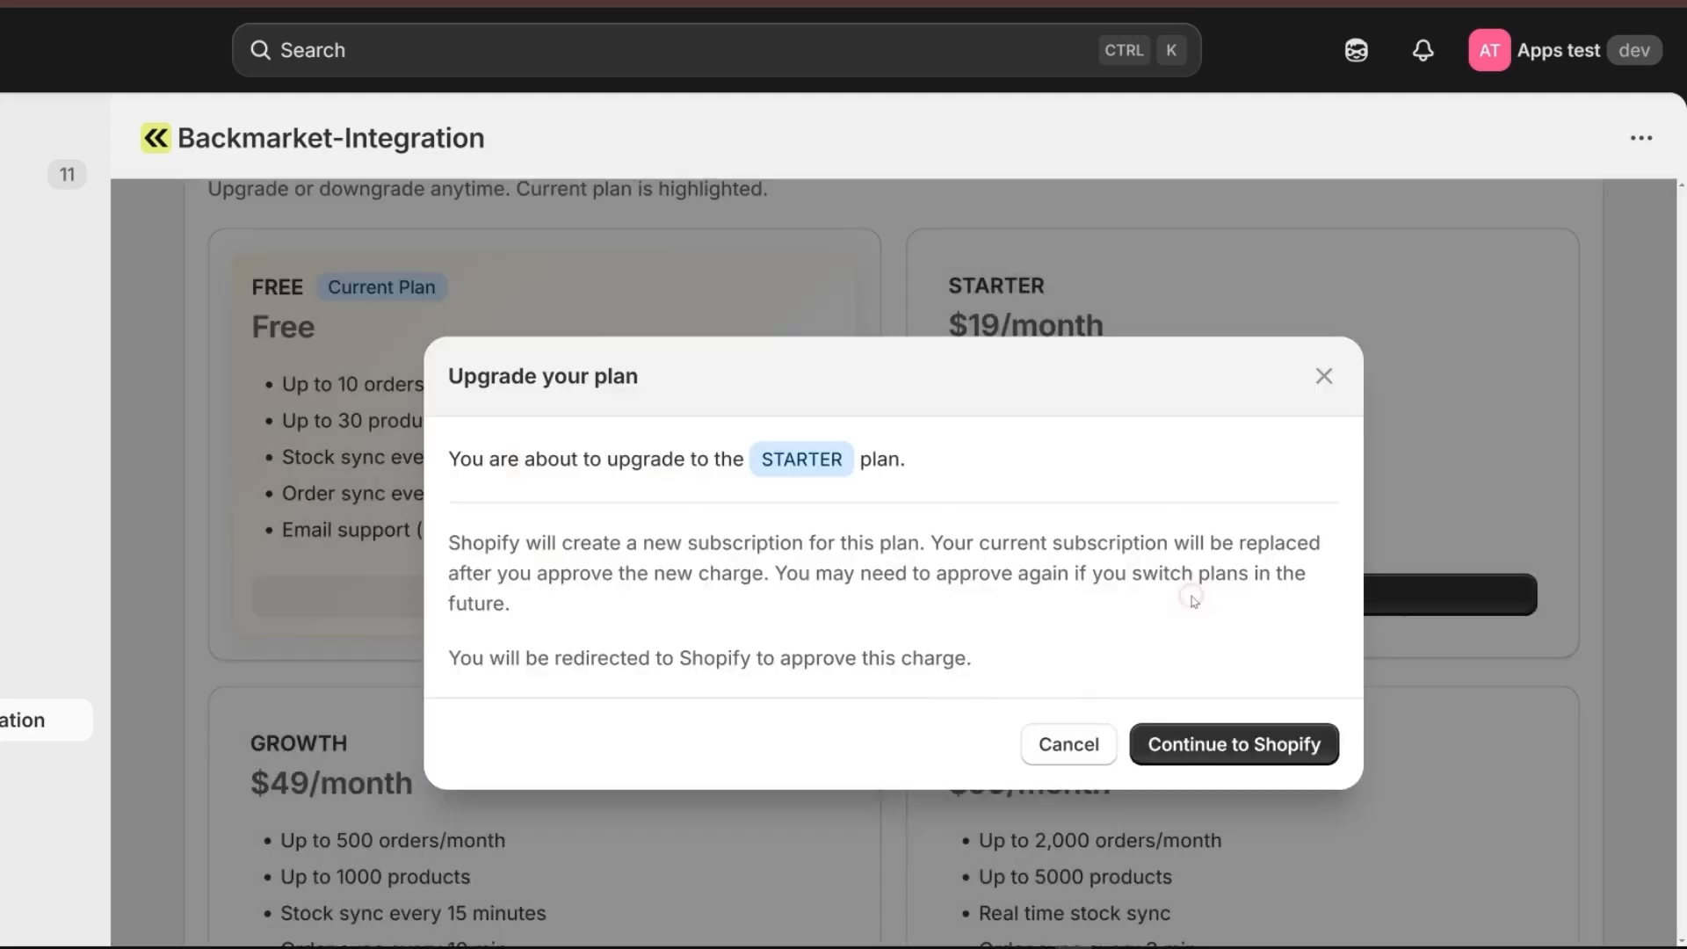
click(1230, 743)
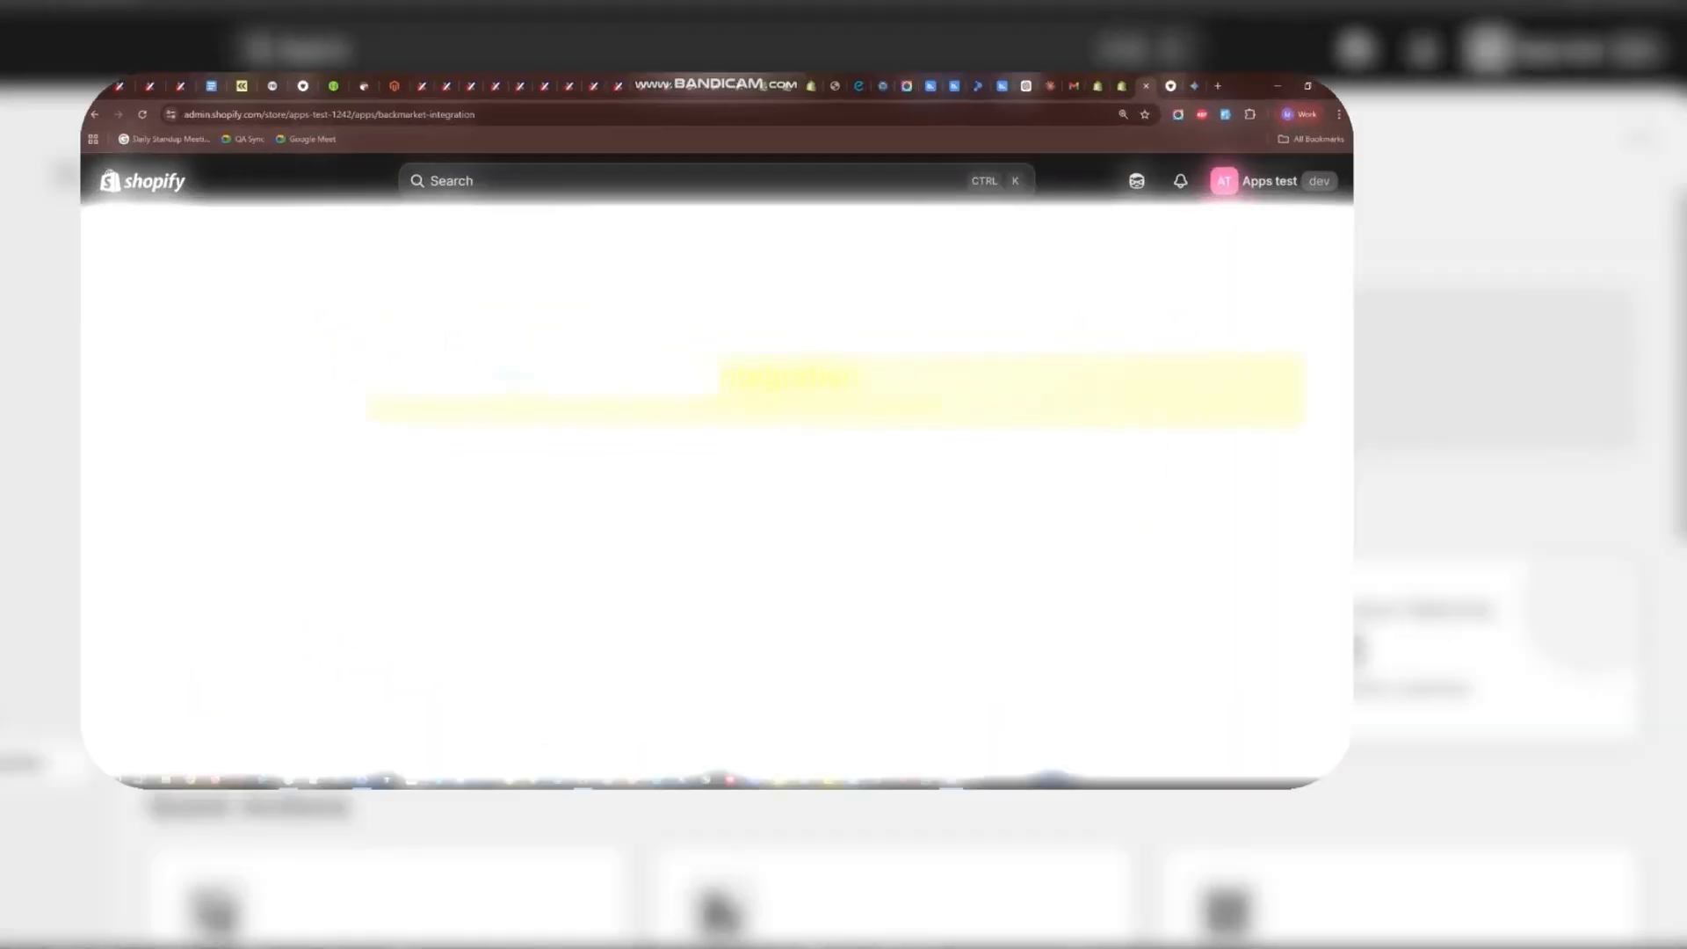
Uninstall the Backmarket-Integration app from the store without selecting a reason.
drag(195, 348, 993, 299)
click(1000, 298)
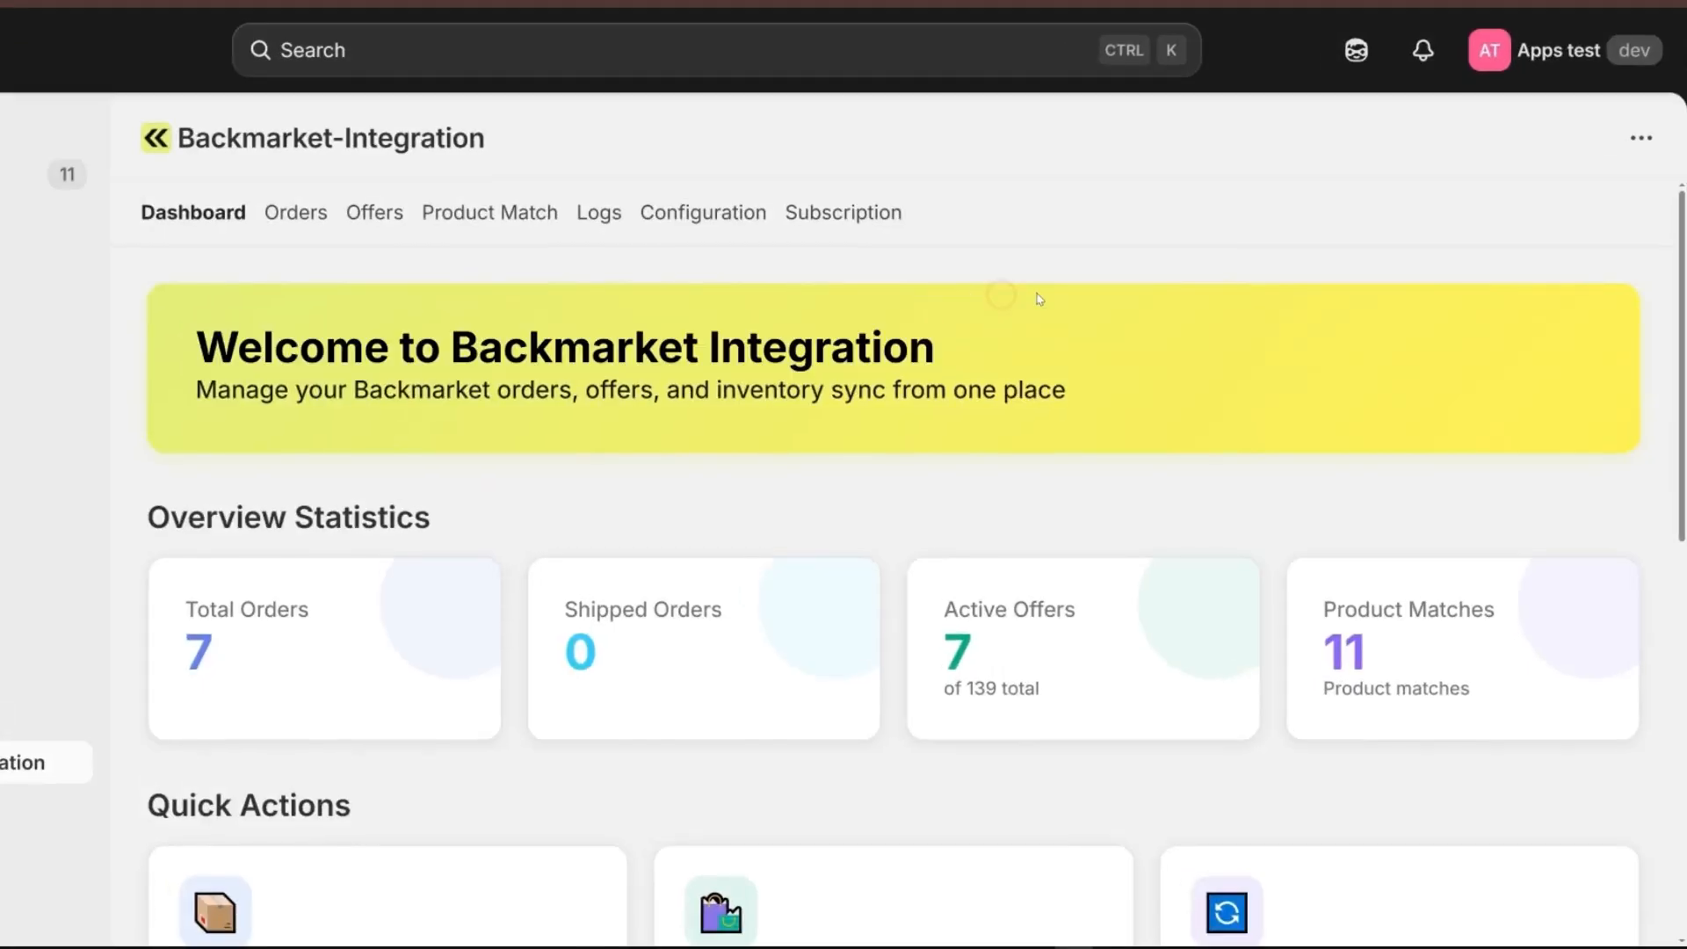
click(1636, 137)
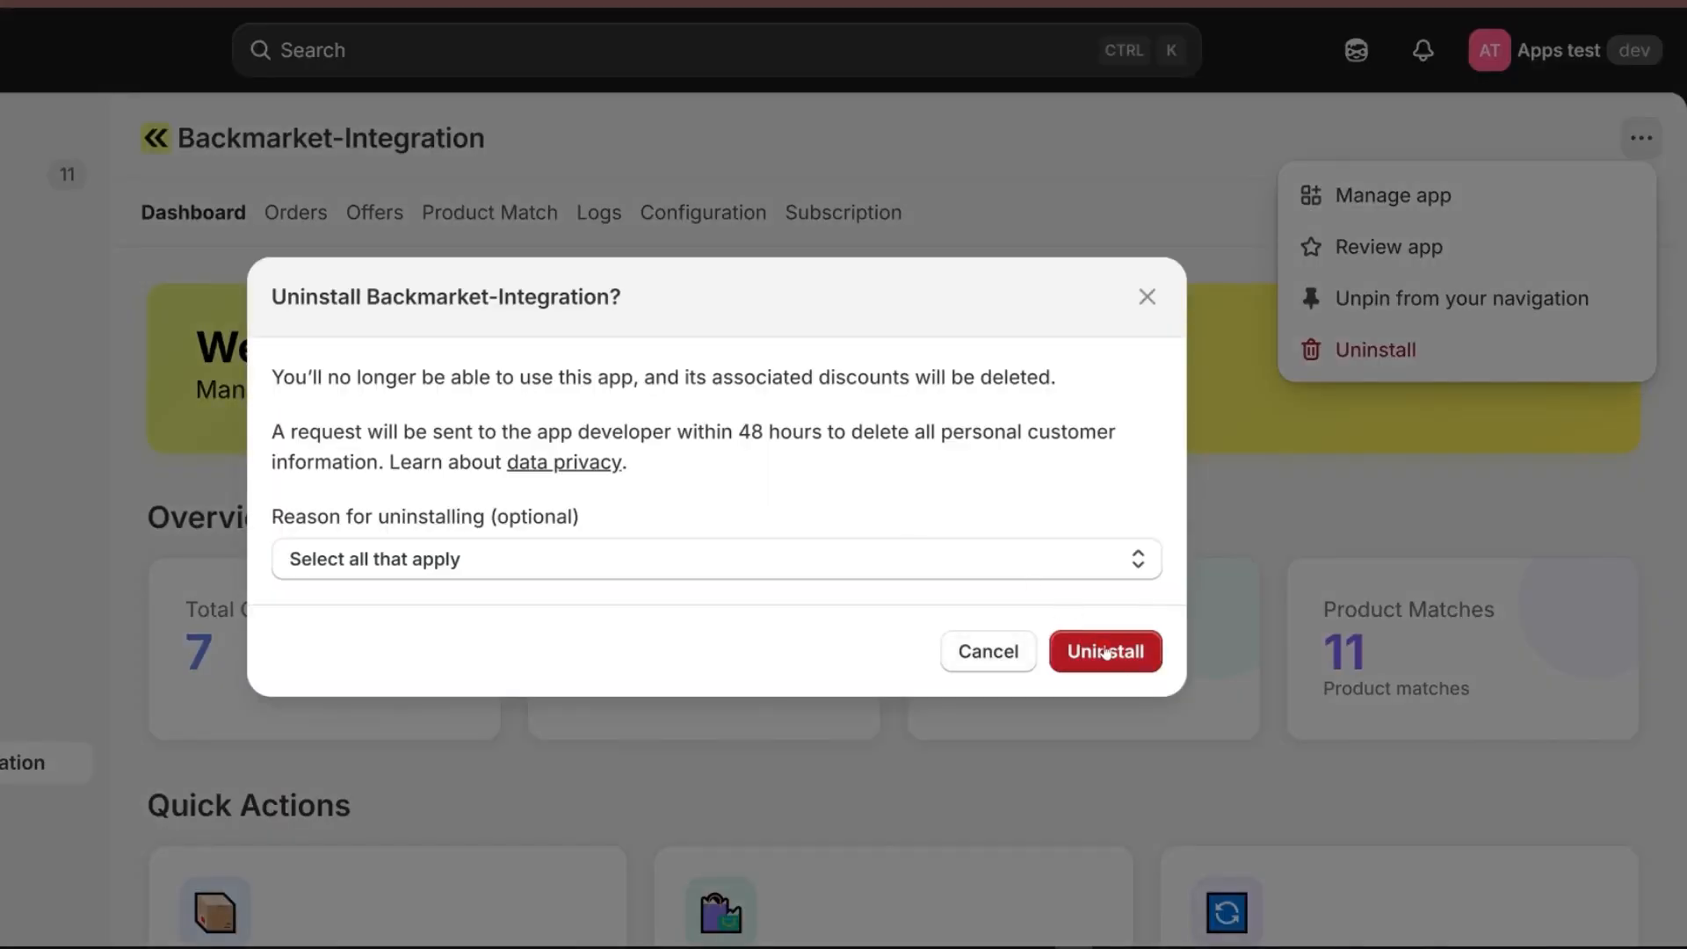
click(1106, 652)
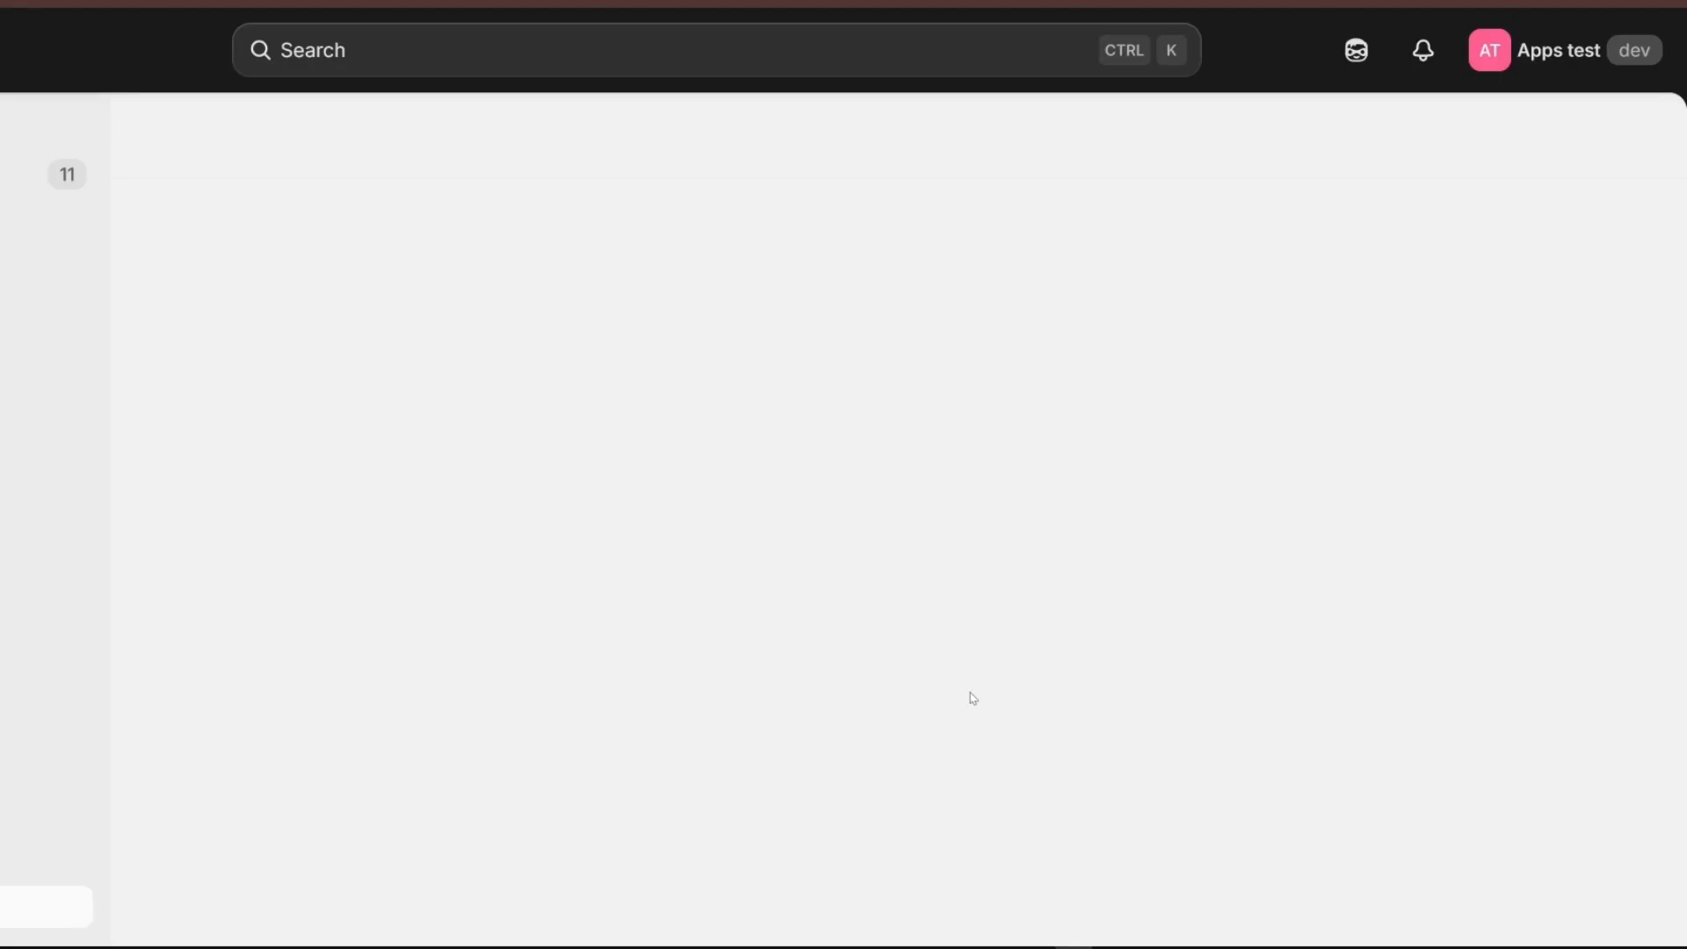